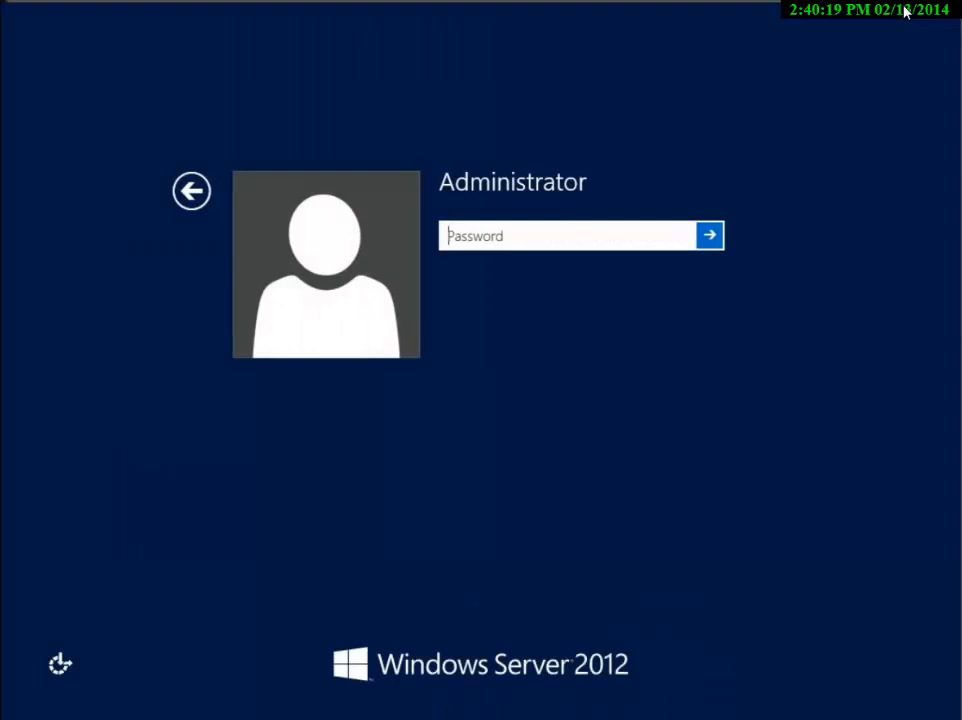
Sign in to the Administrator account by entering its password and close Server Manager.
text(••••••)
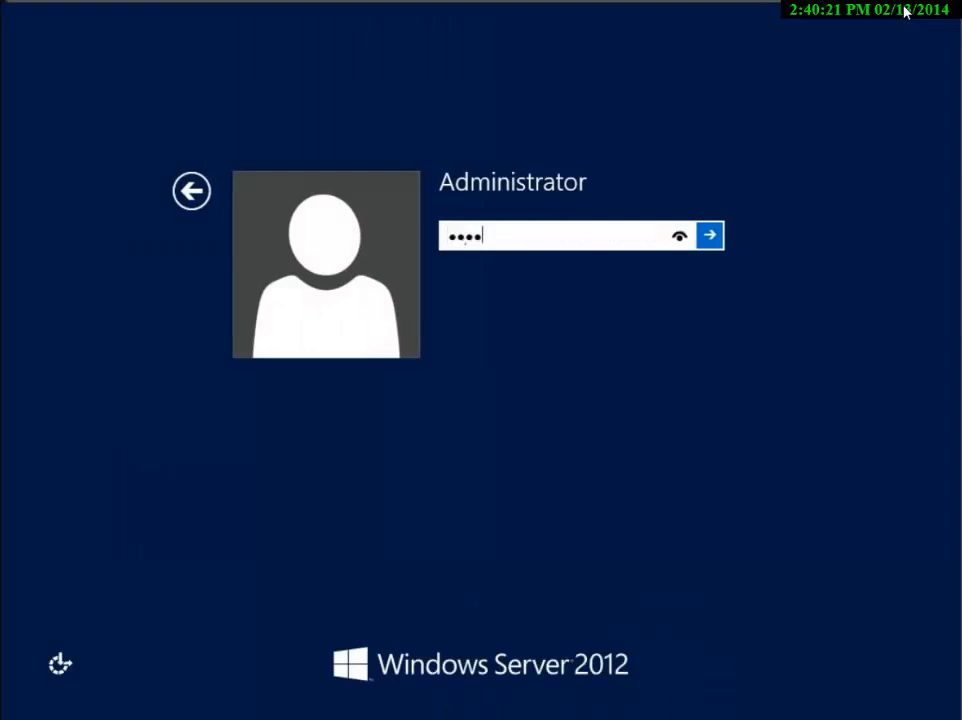
key(Return)
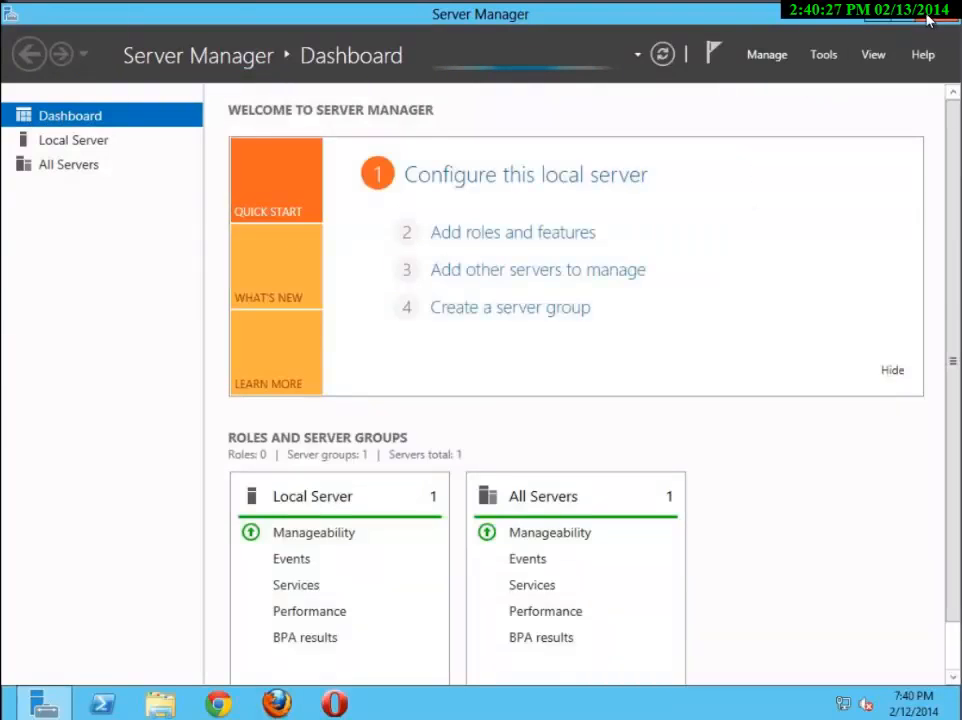
click(930, 14)
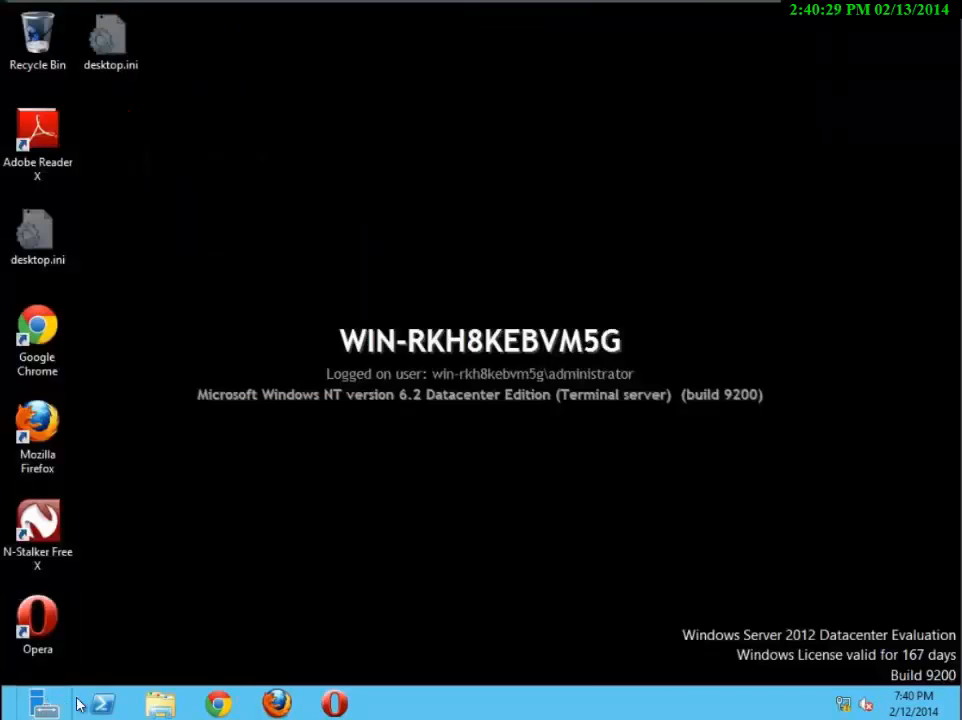
Launch Snort_2_9_3_1_Installer.exe from the Snort folder inside Intrusion Detection Tools.
click(175, 705)
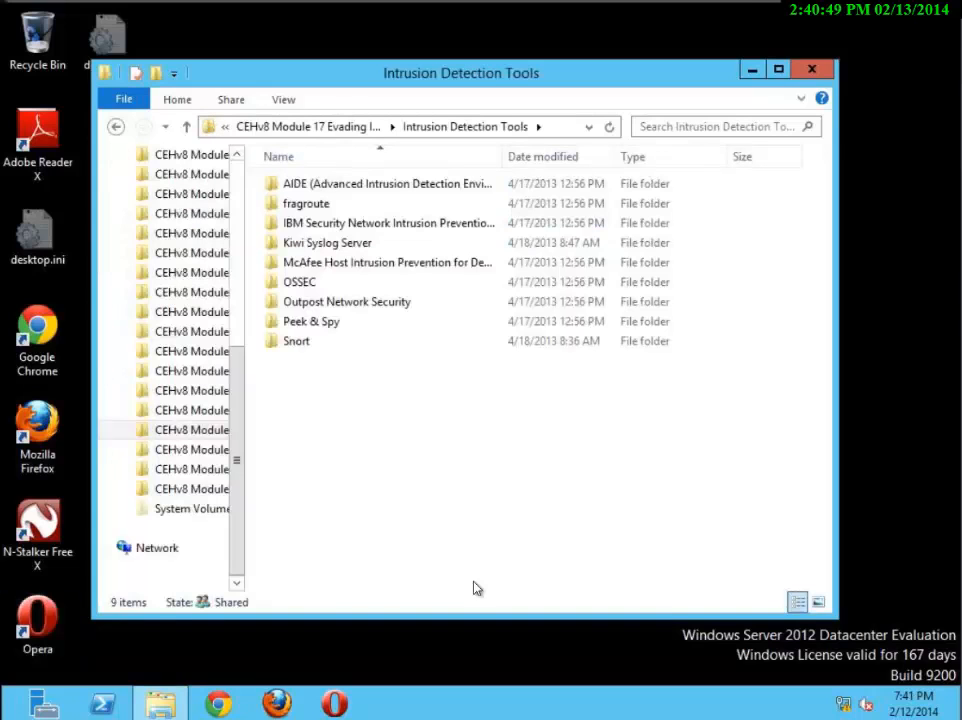
double_click(322, 347)
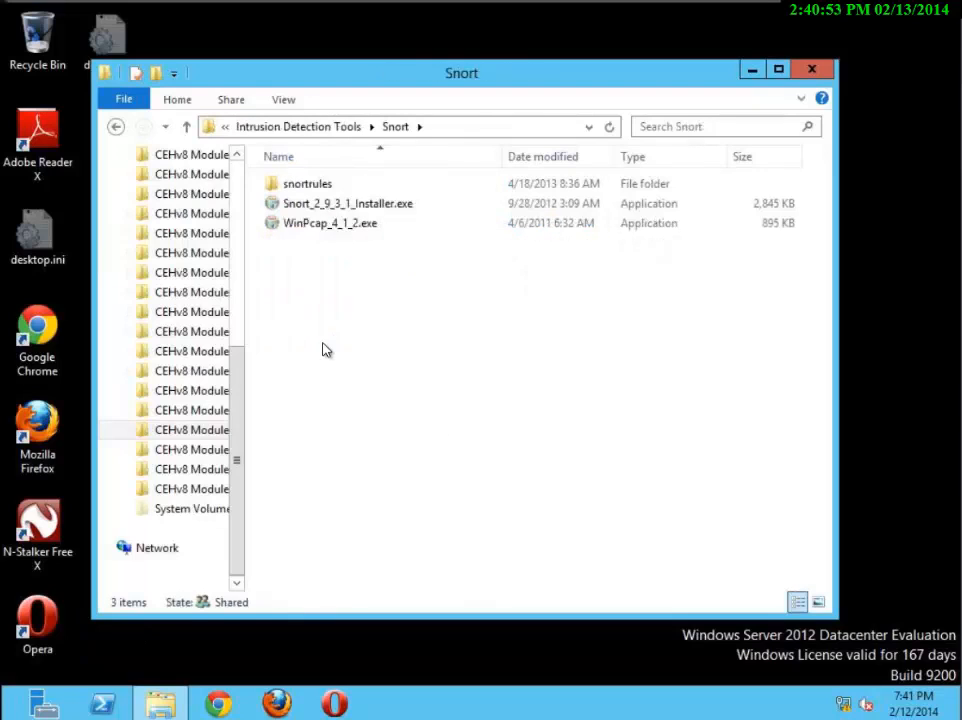
double_click(350, 204)
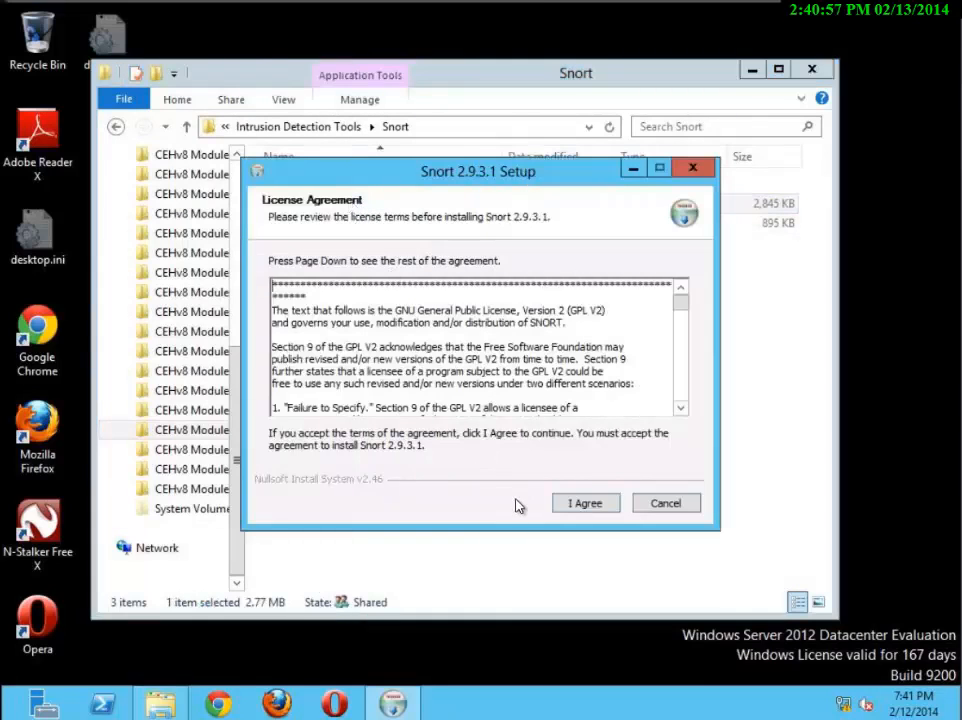
Accept the licence and install Snort 2.9.3.1 with IPv6 support and all listed components into C:\Snort.
click(568, 505)
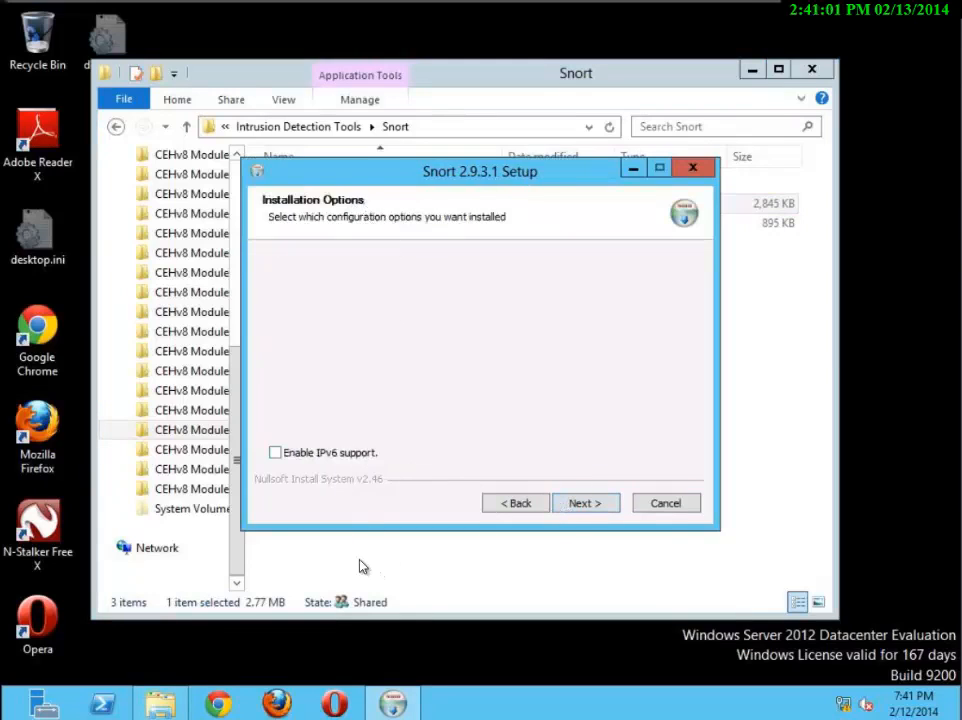
click(333, 460)
click(598, 504)
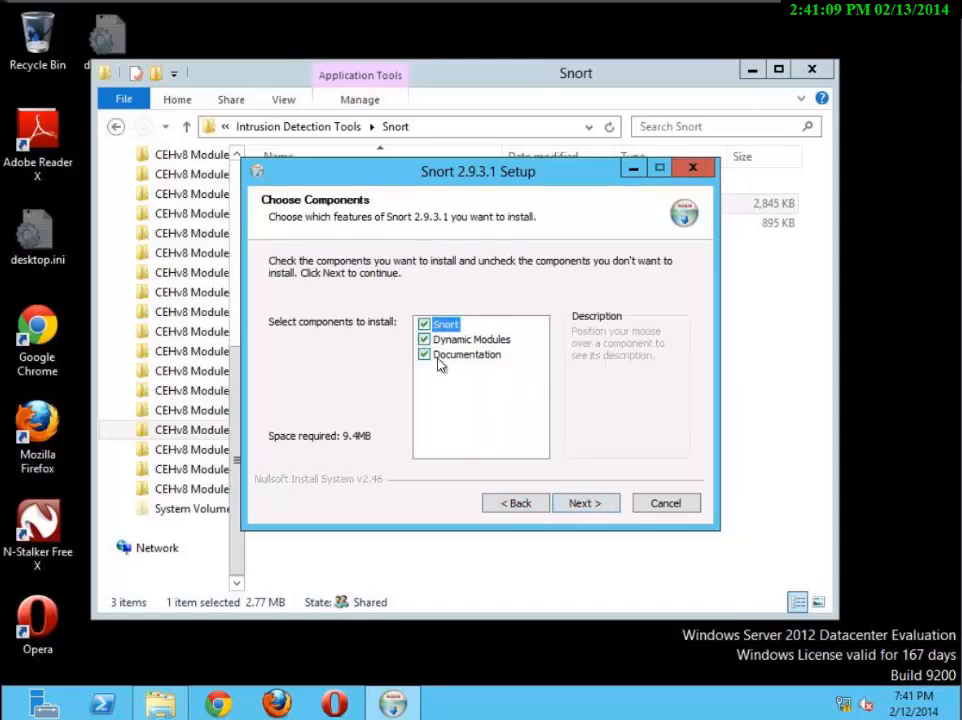
click(584, 503)
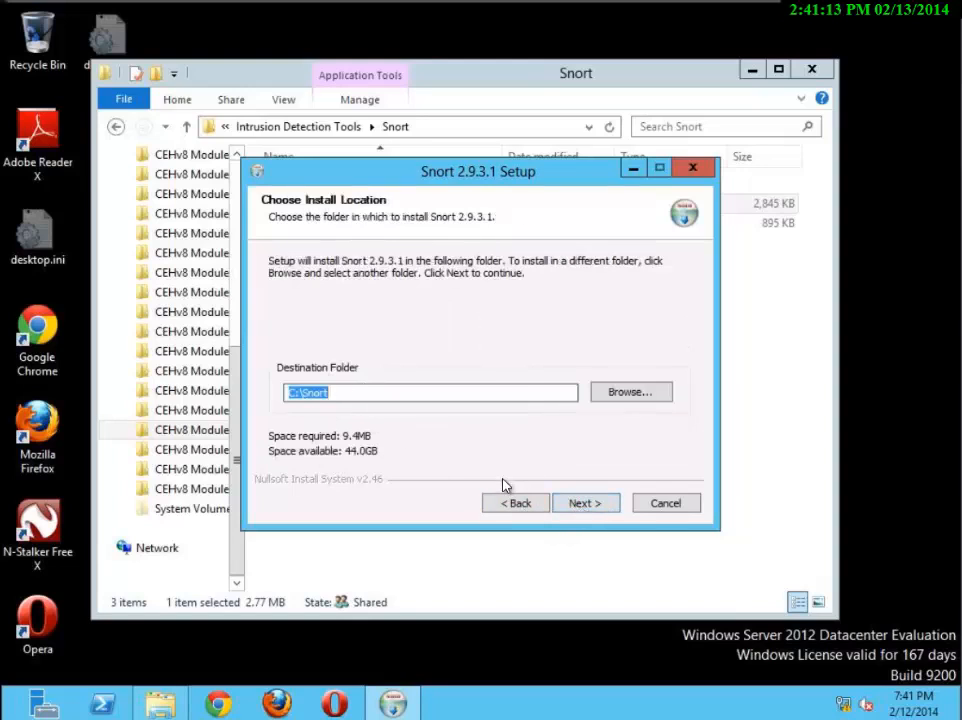
click(572, 503)
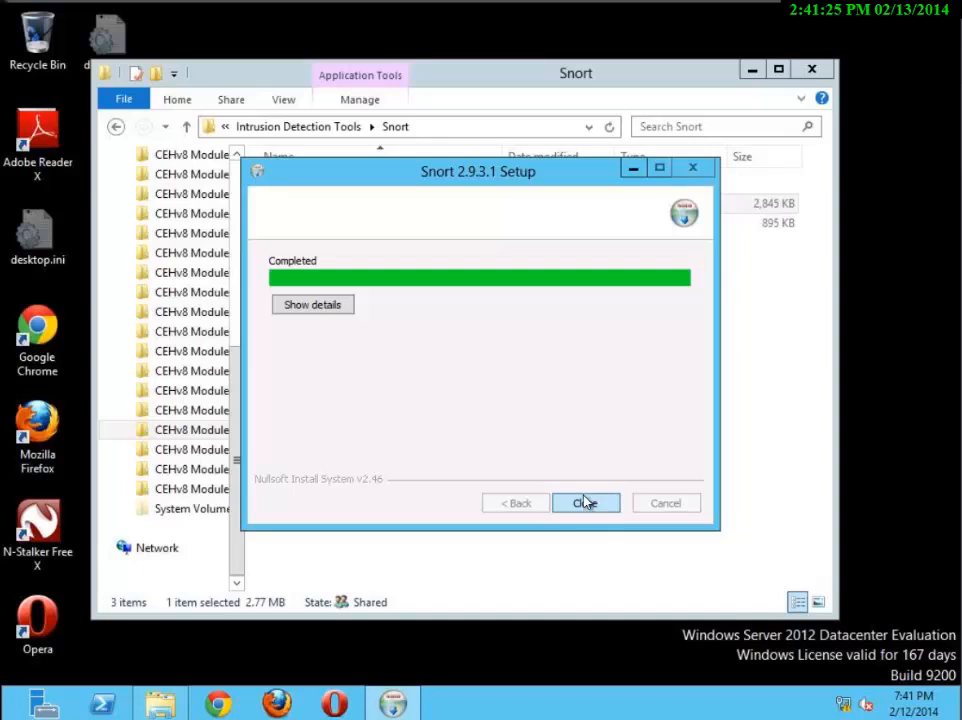
Show the Snort installation details and close the setup program with its final notice.
click(325, 306)
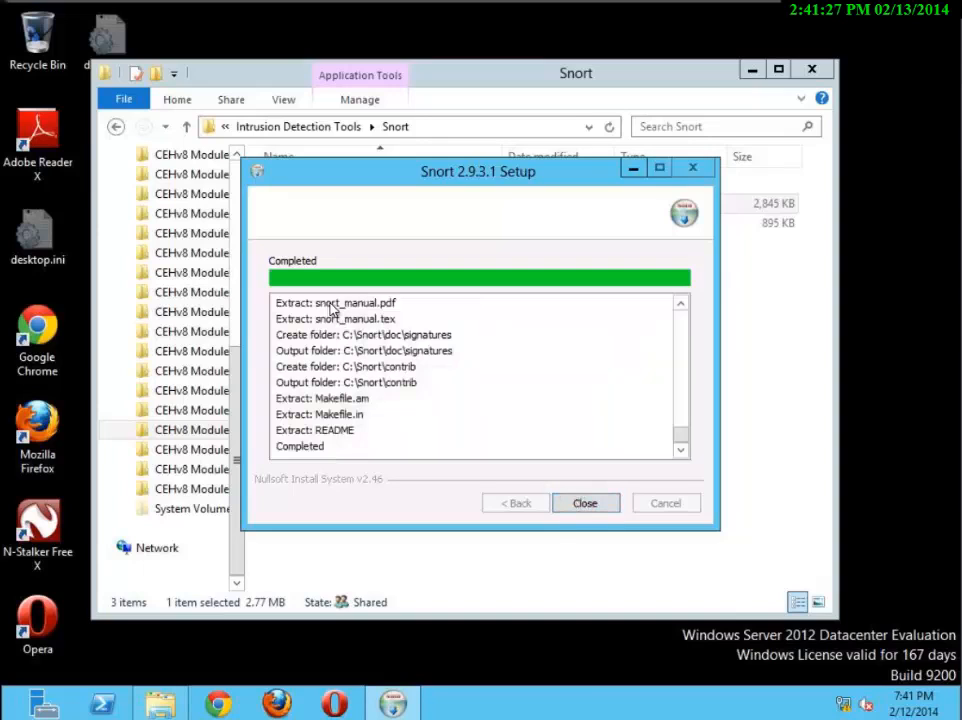
click(588, 505)
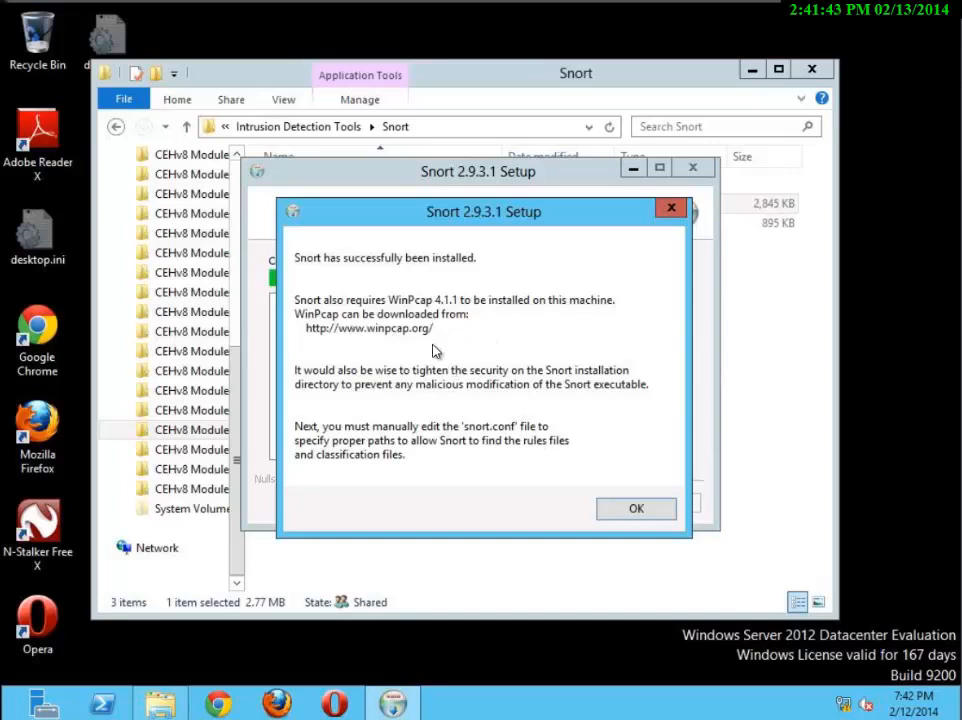
click(637, 511)
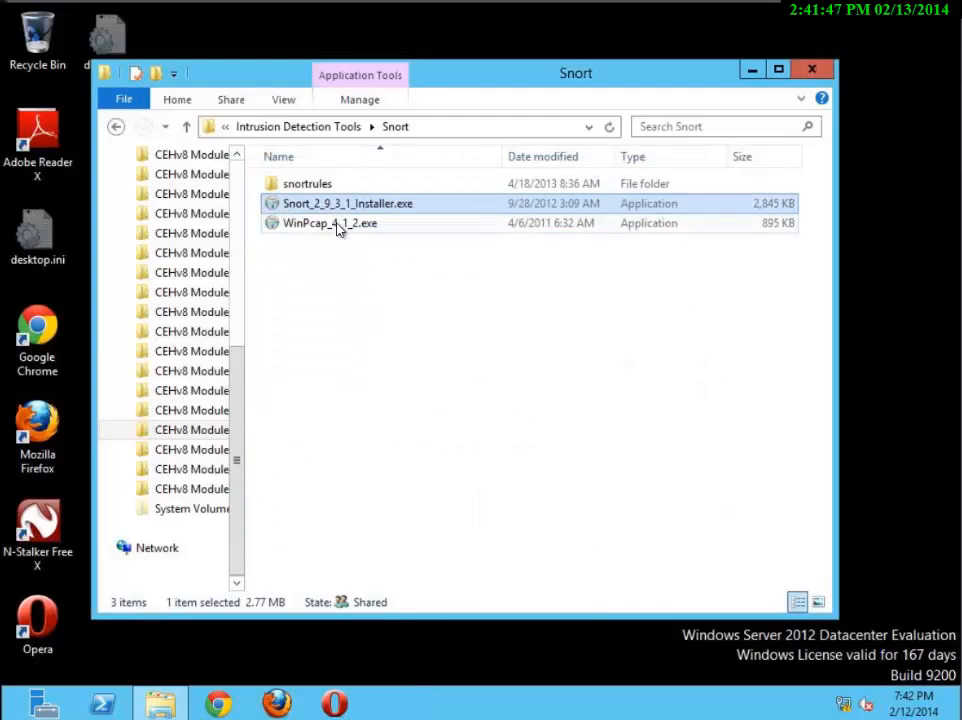
Try to launch the WinPcap_4_1_2.exe installer, both normally and as administrator.
double_click(336, 225)
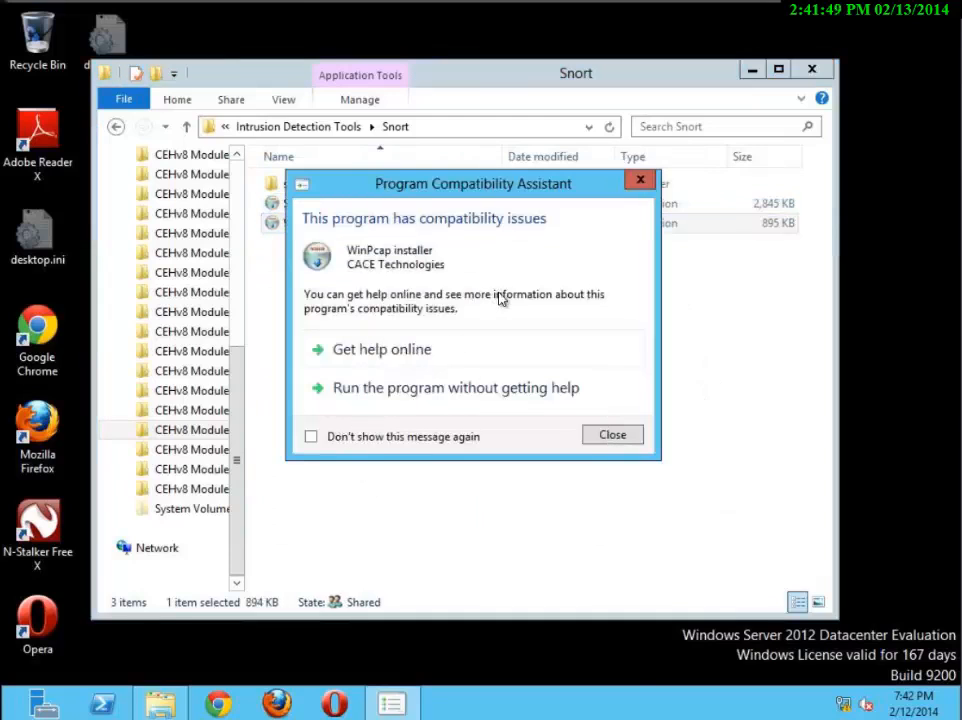
click(610, 435)
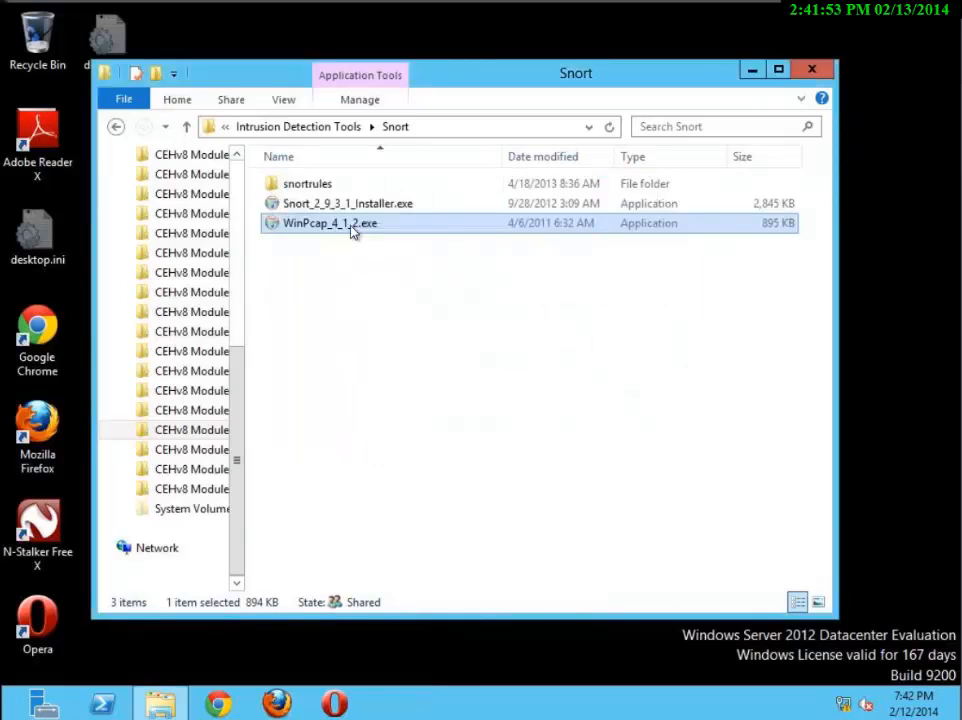
right_click(350, 227)
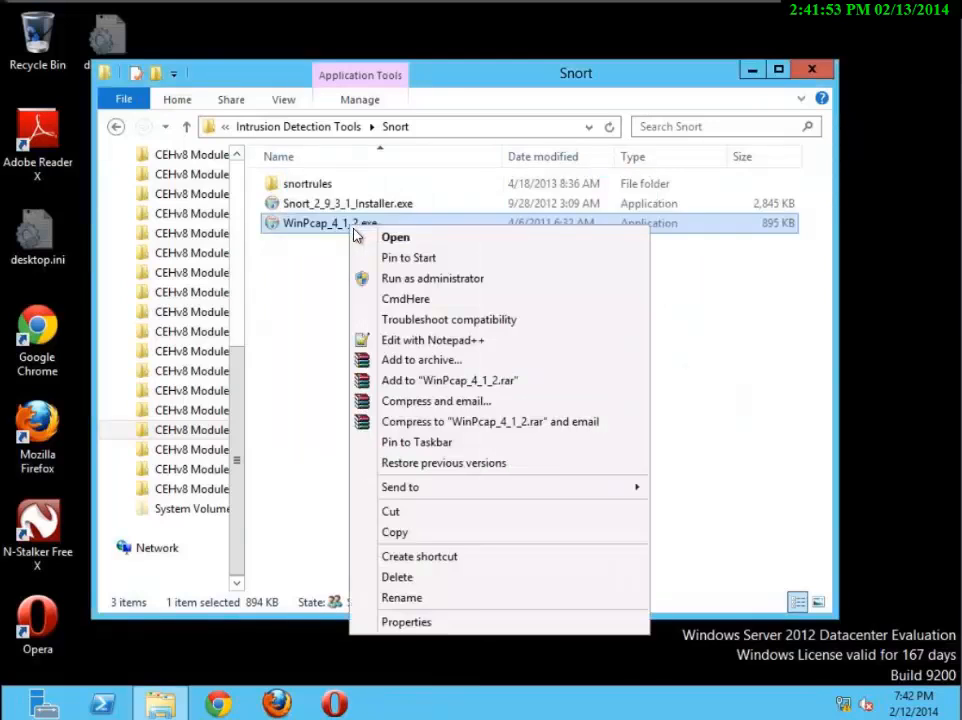
click(410, 280)
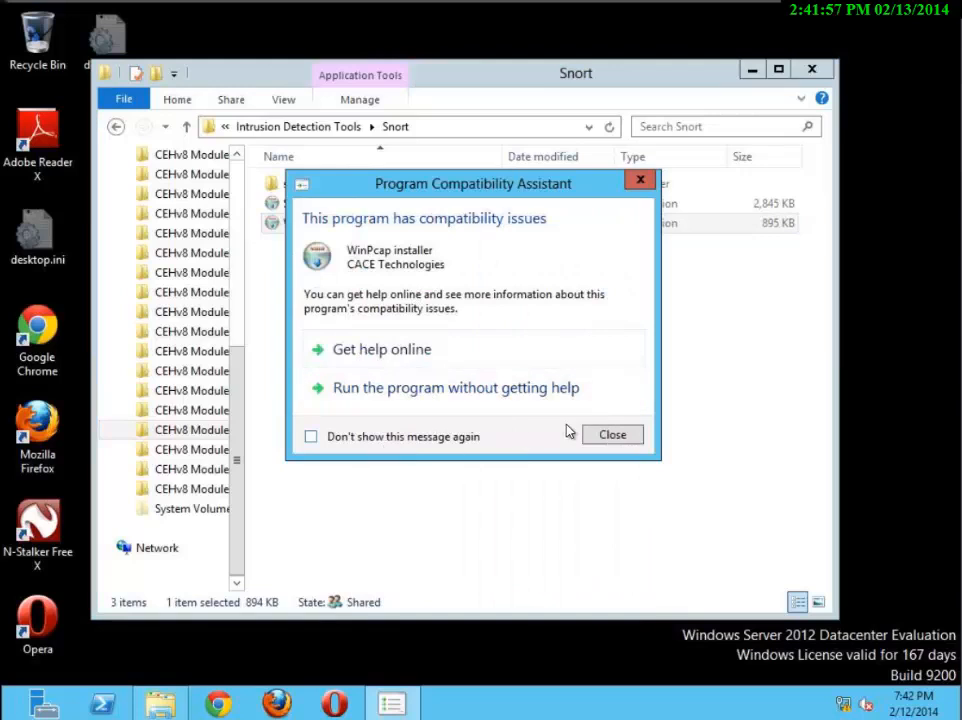
click(600, 438)
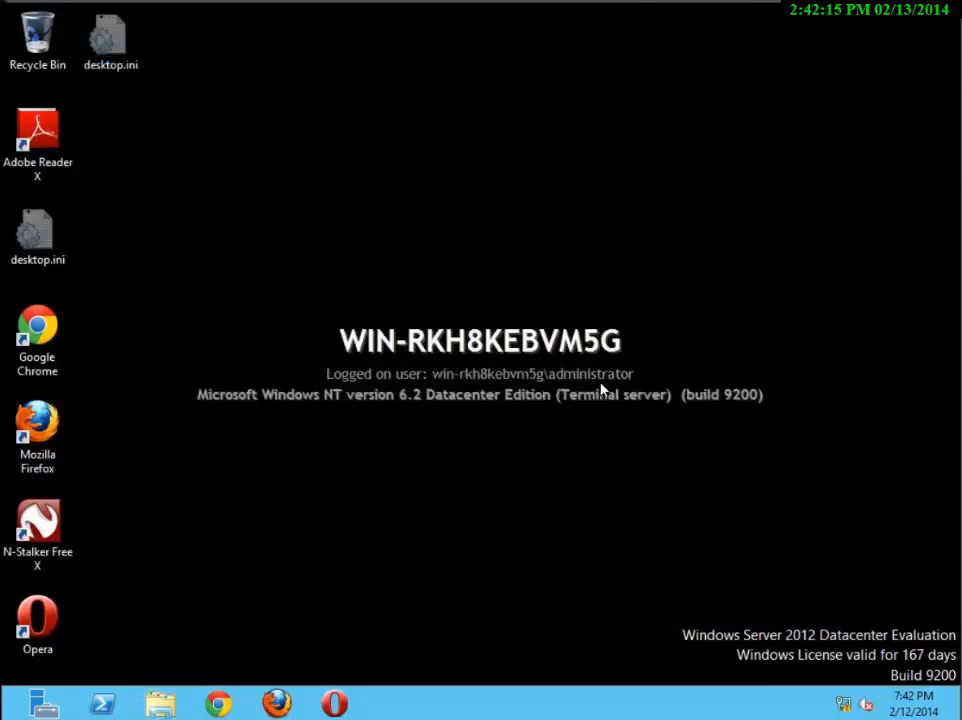
key(super)
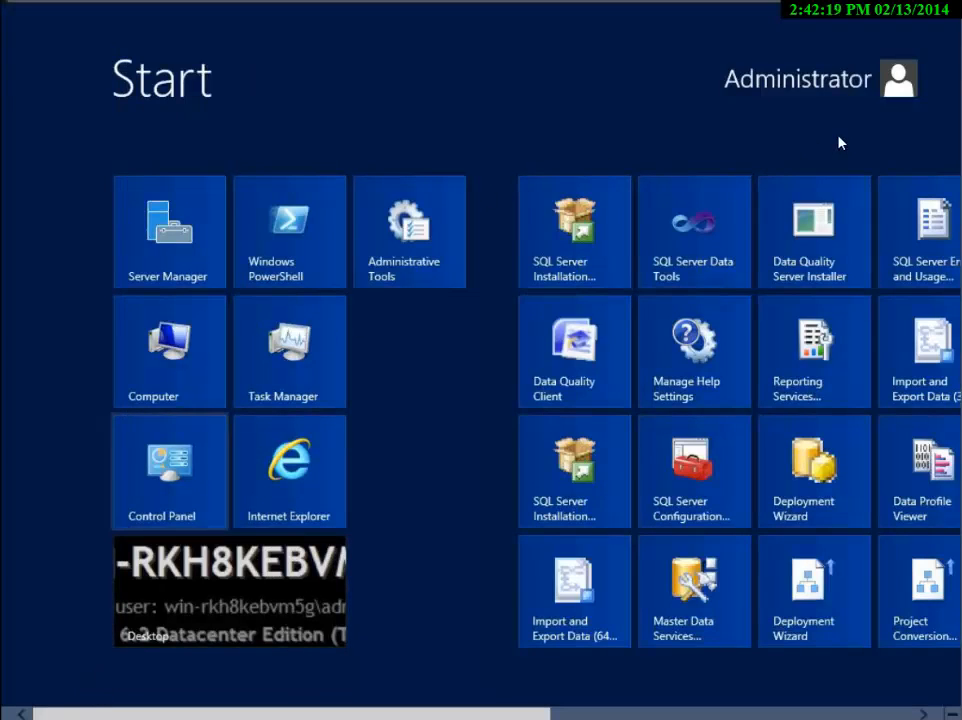
key(super)
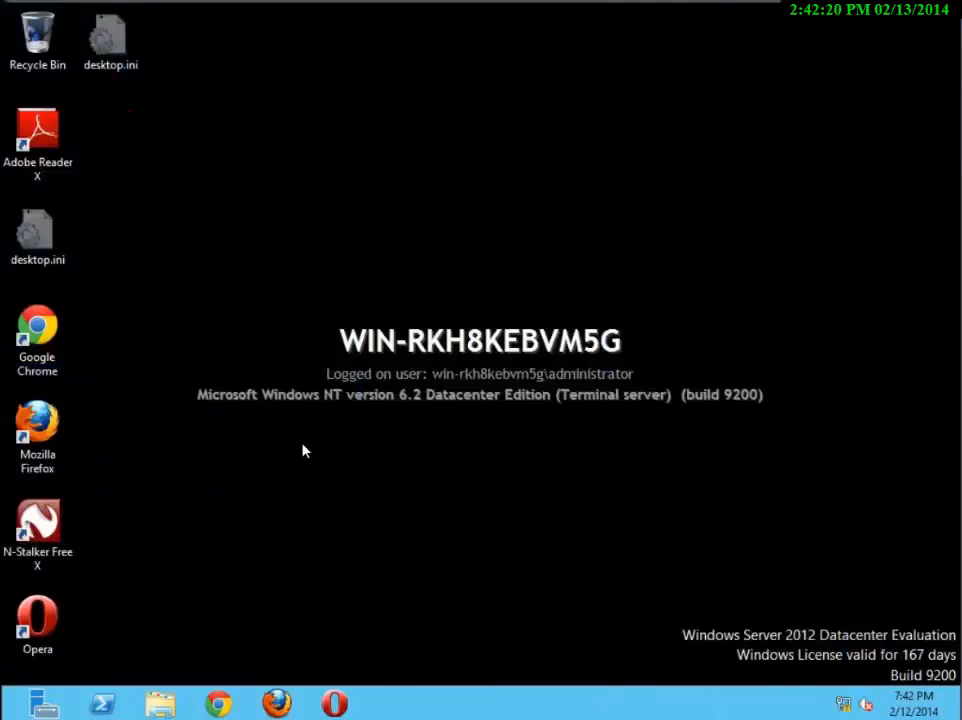
Open the Snort folder on Local Disk (C:) in File Explorer.
click(163, 706)
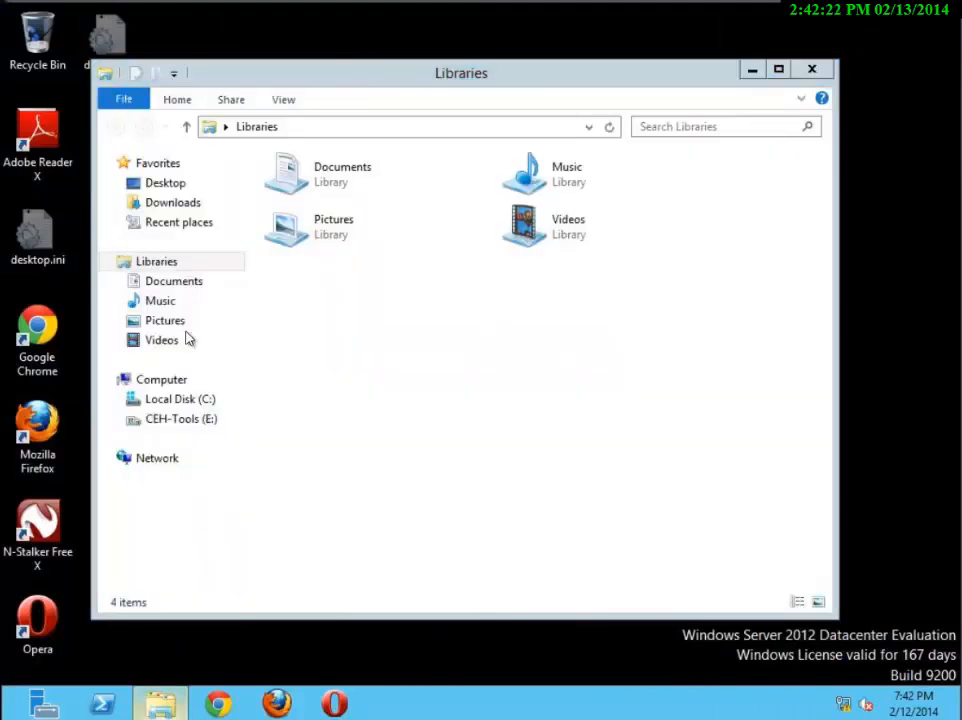
click(185, 401)
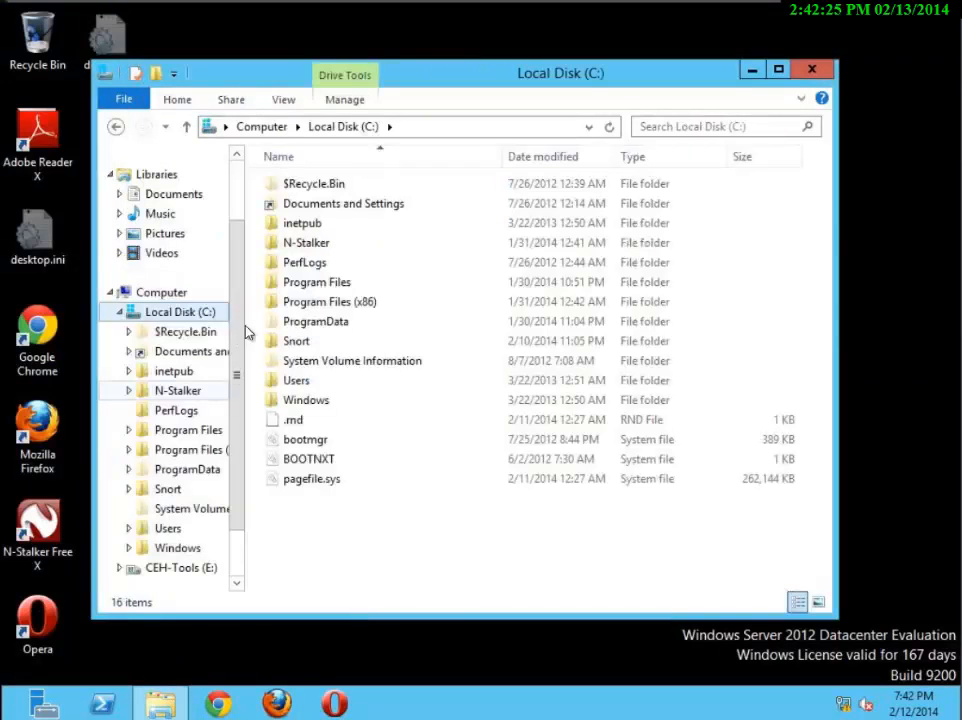
click(300, 344)
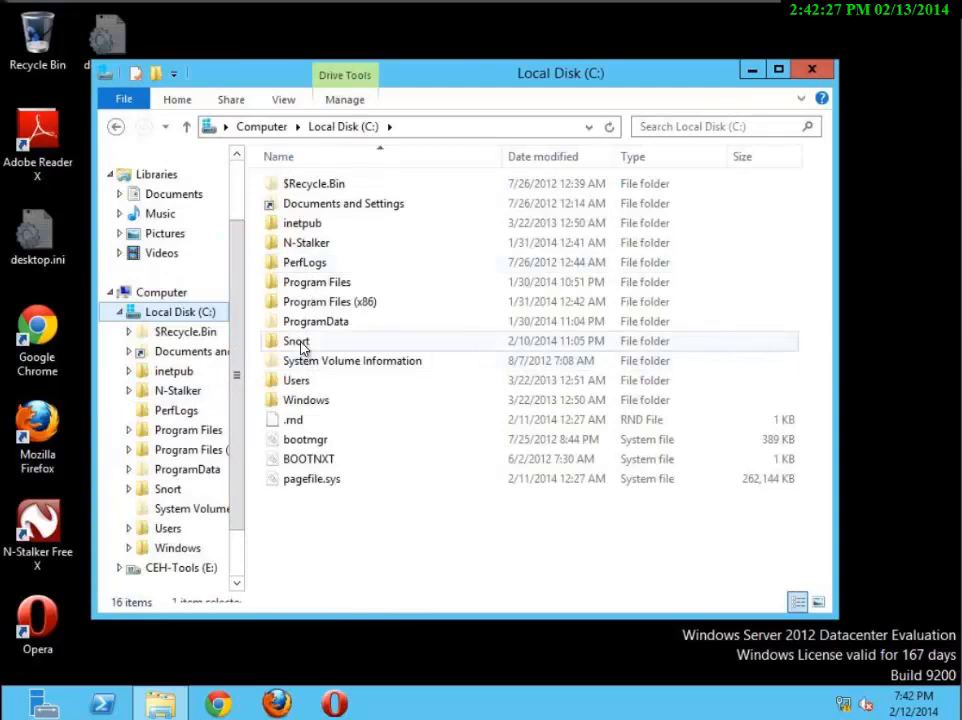
double_click(300, 344)
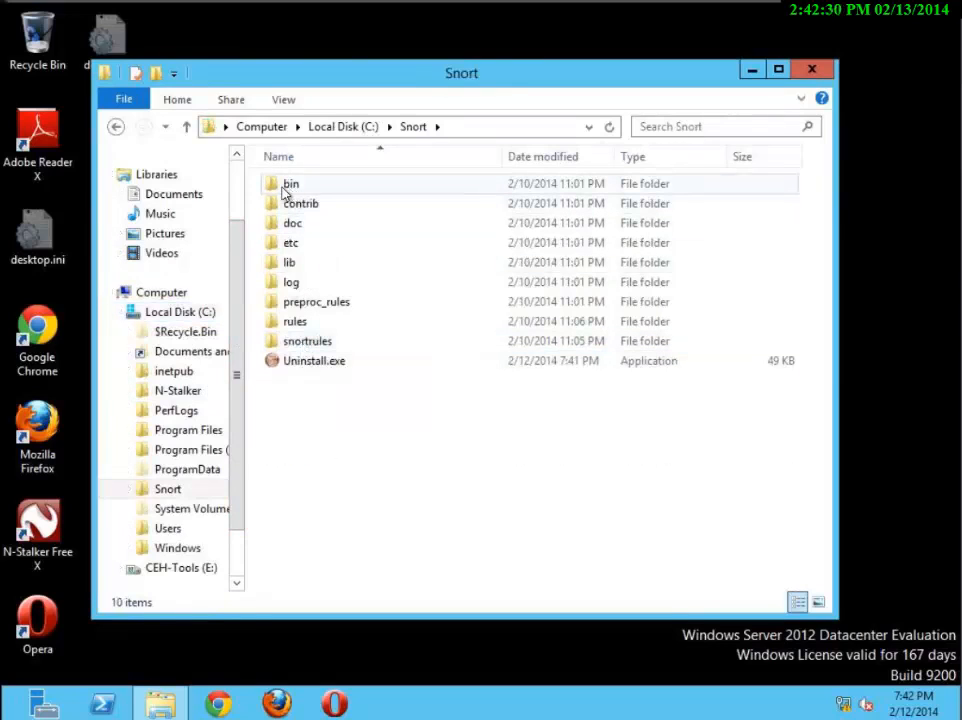
Open a command prompt in the bin folder of C:\Snort and run snort.
right_click(289, 191)
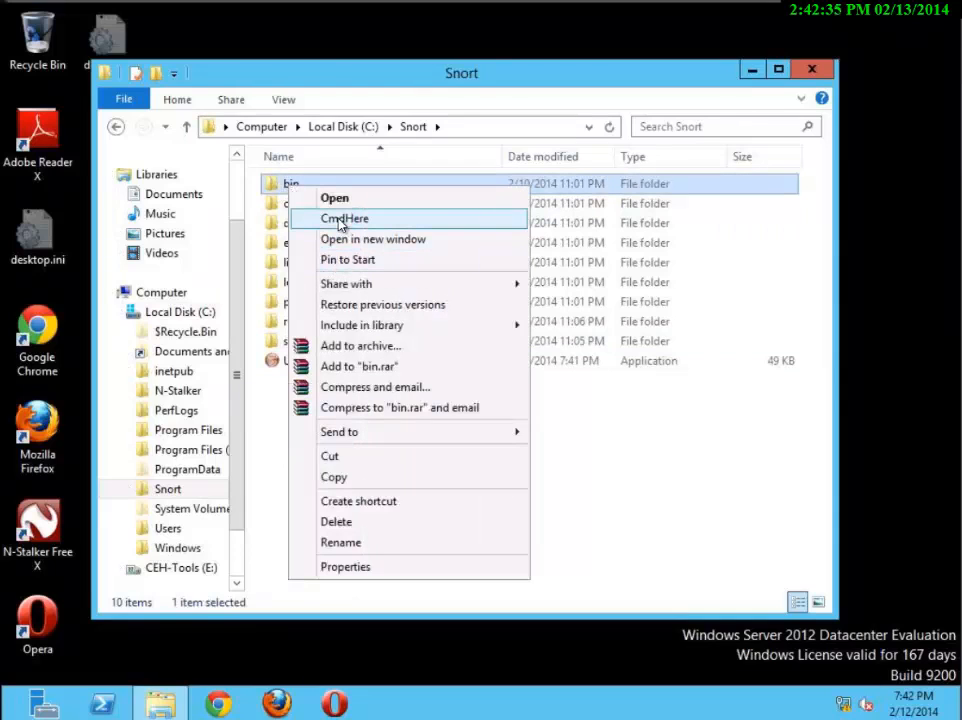
click(338, 218)
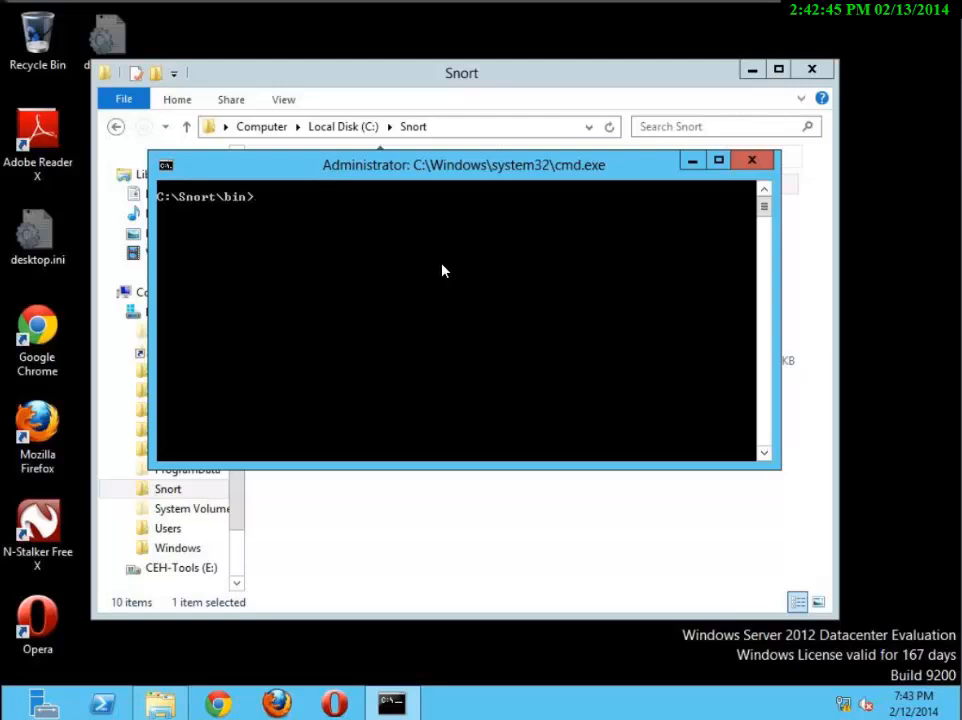
text(snort)
key(Return)
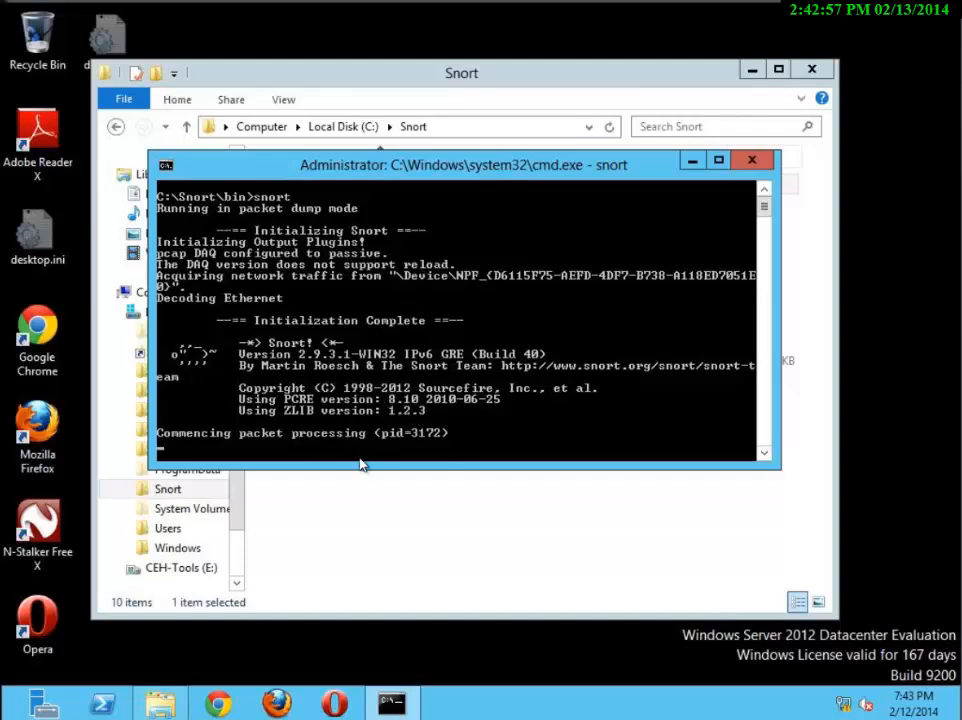
Switch to the PowerPoint presentation and review the Snort steps for Windows Server 2012.
key(alt+Tab)
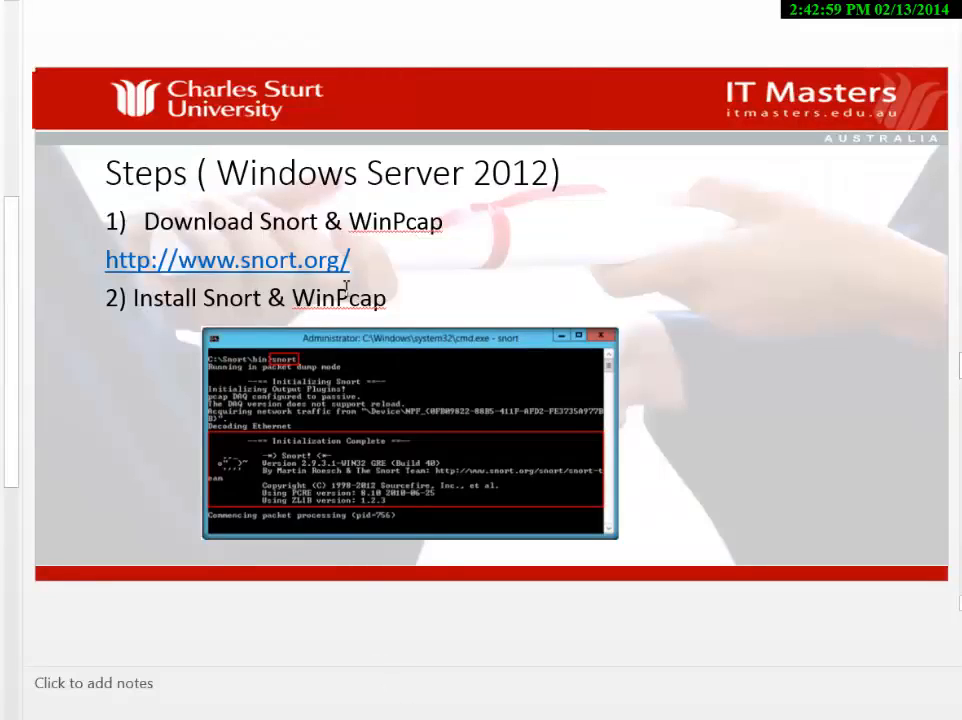
click(325, 361)
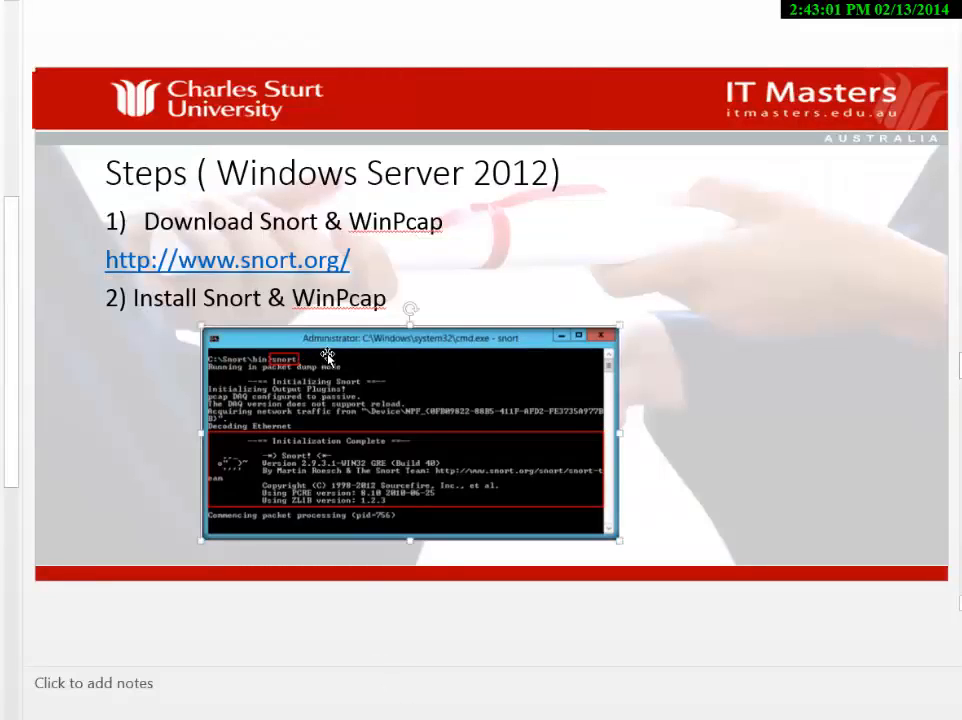
drag(205, 240, 203, 186)
drag(281, 186, 543, 173)
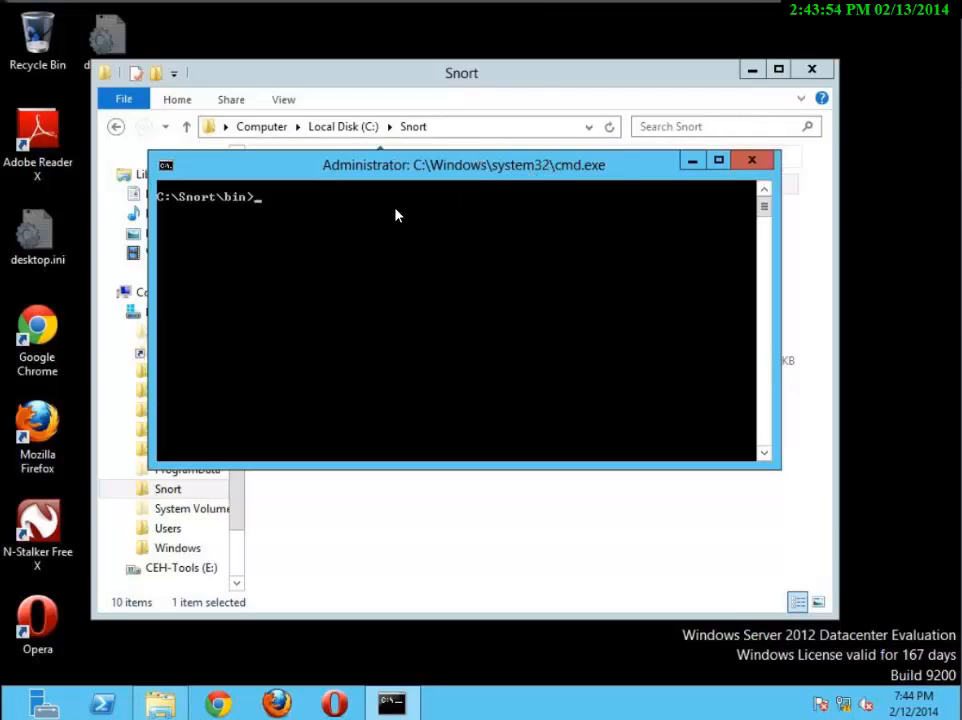
Try to list the network interfaces by running Snort-W and the variant Sno rt-W.
text(Snort-V)
key(Return)
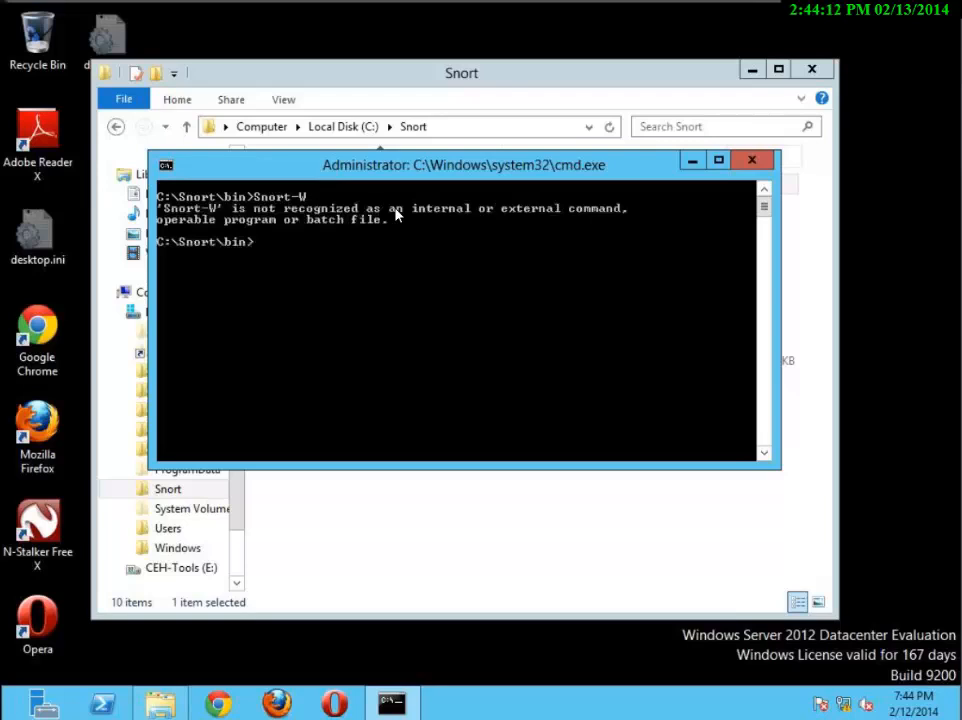
key(Up)
key(Left)
key(Left)
key(Left)
key(Left)
key(Return)
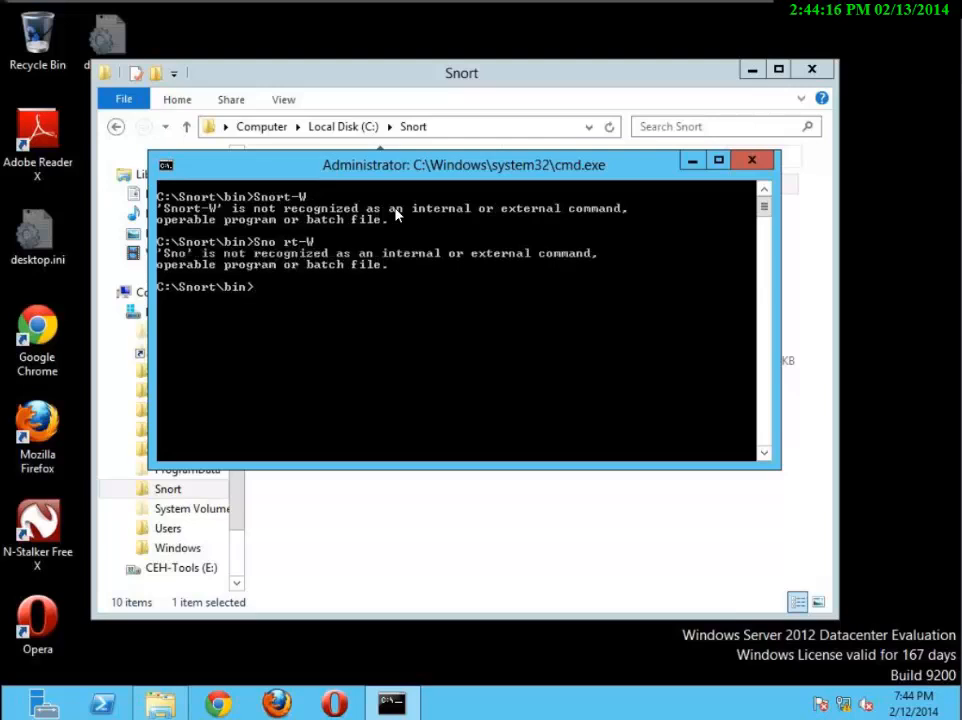
Correct the recalled command to Snort -W and run it to list the network interfaces.
key(Up)
key(Left)
key(Left)
key(Left)
key(Left)
key(BackSpace)
key(Return)
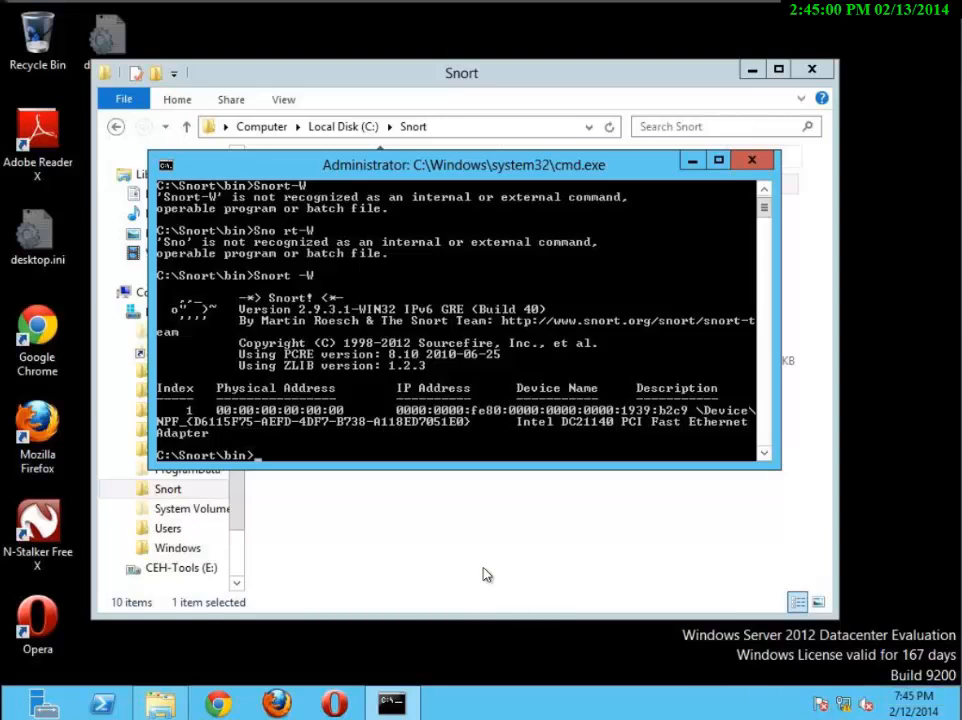
Start Snort packet capture on interface 1 with the command snort -dev -i 1.
text(snort -dev -i 1)
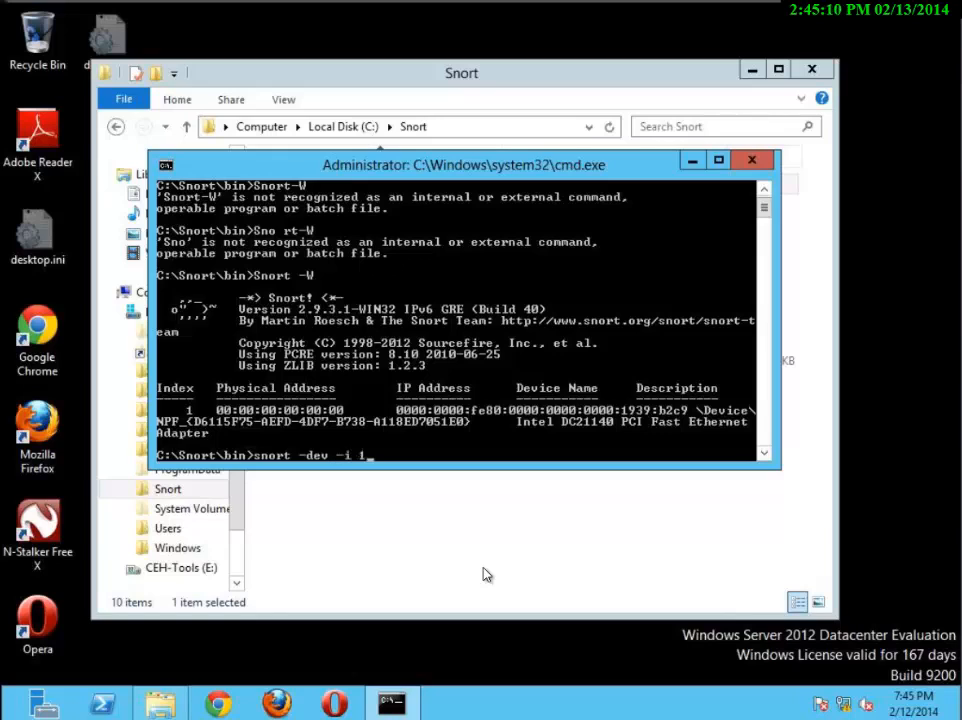
key(Return)
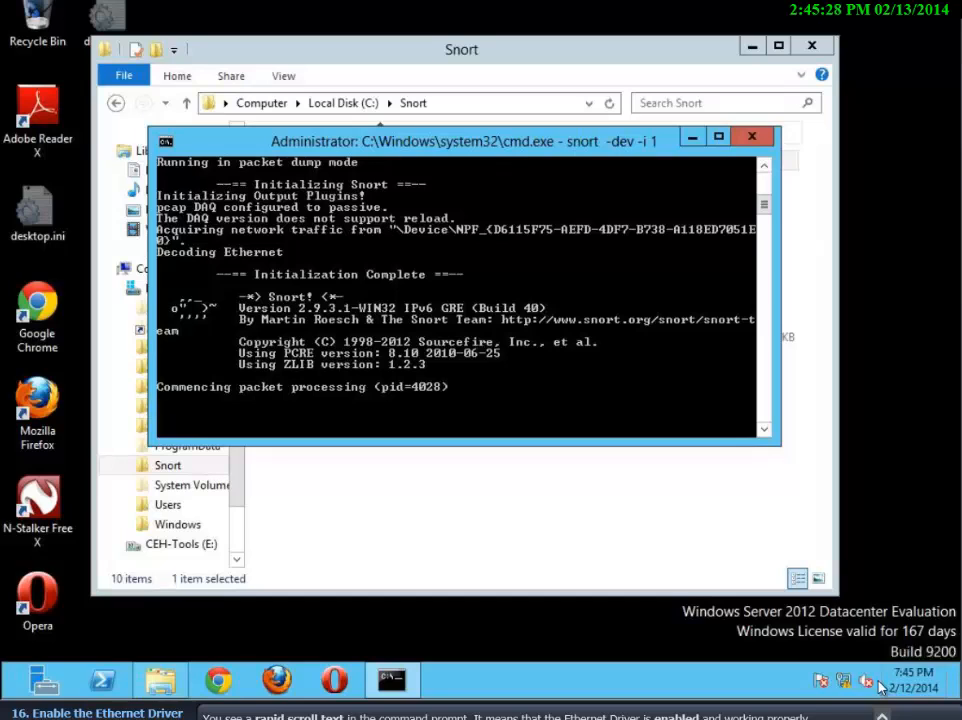
Look through the captured packets in the running Snort output.
scroll(603, 378, down, 2)
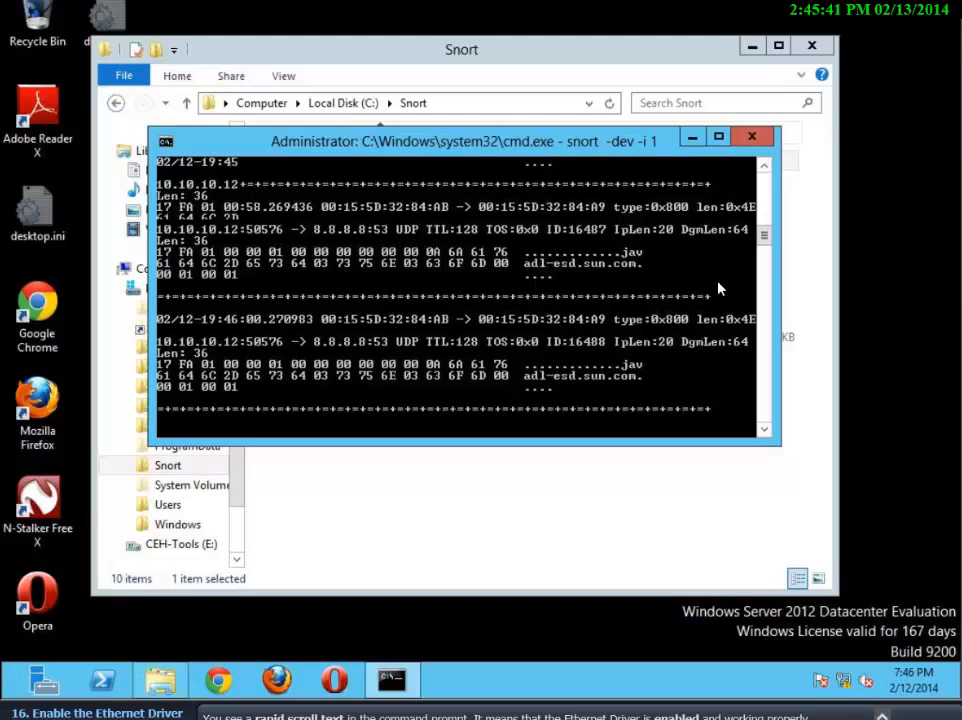
scroll(719, 286, up, 2)
scroll(710, 255, up, 1)
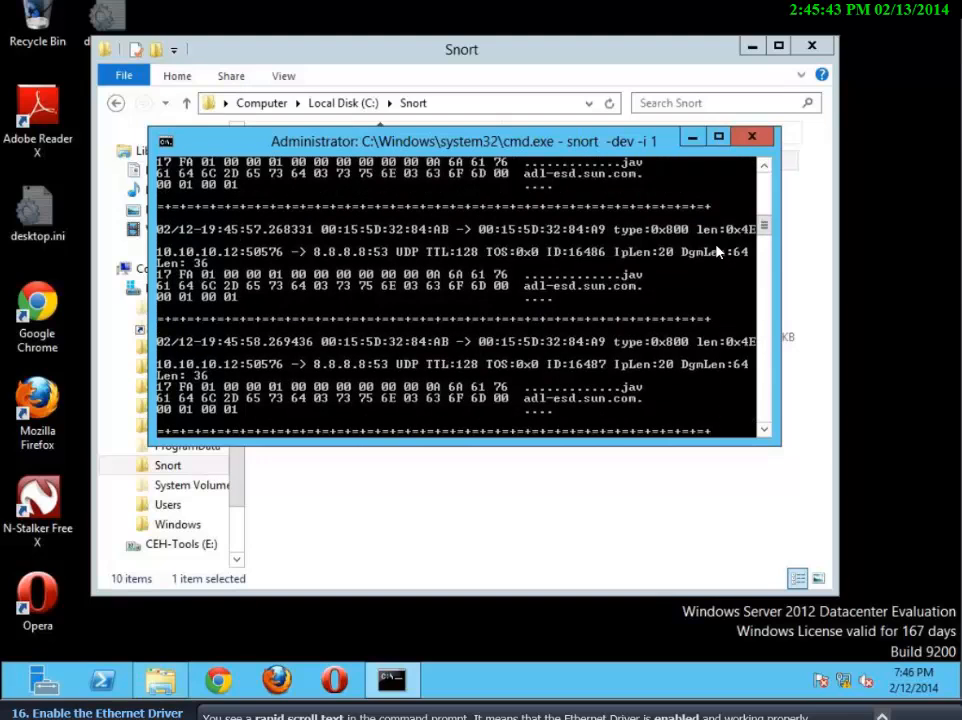
scroll(713, 268, up, 3)
scroll(713, 268, up, 3)
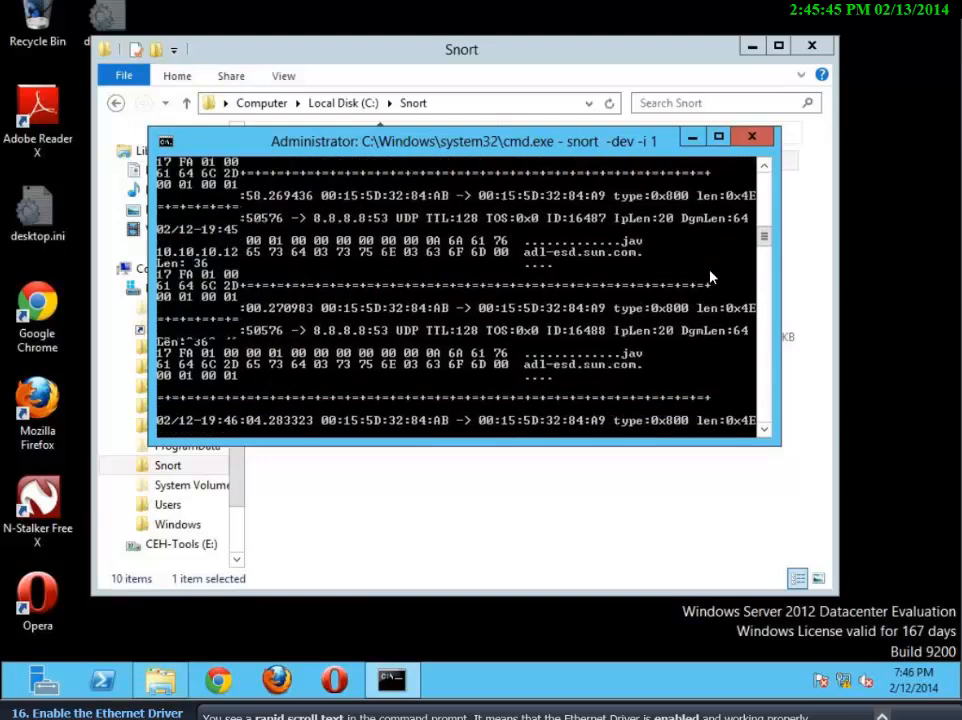
scroll(731, 268, up, 5)
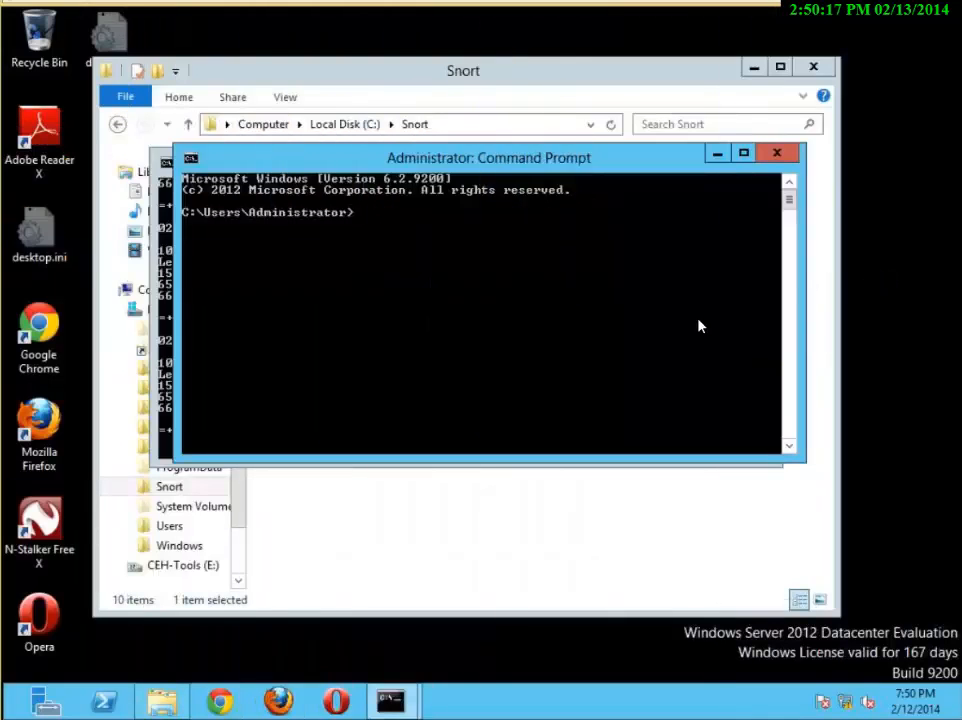
Ping 10.10.10.80 from the second command prompt to generate network traffic.
text(ping)
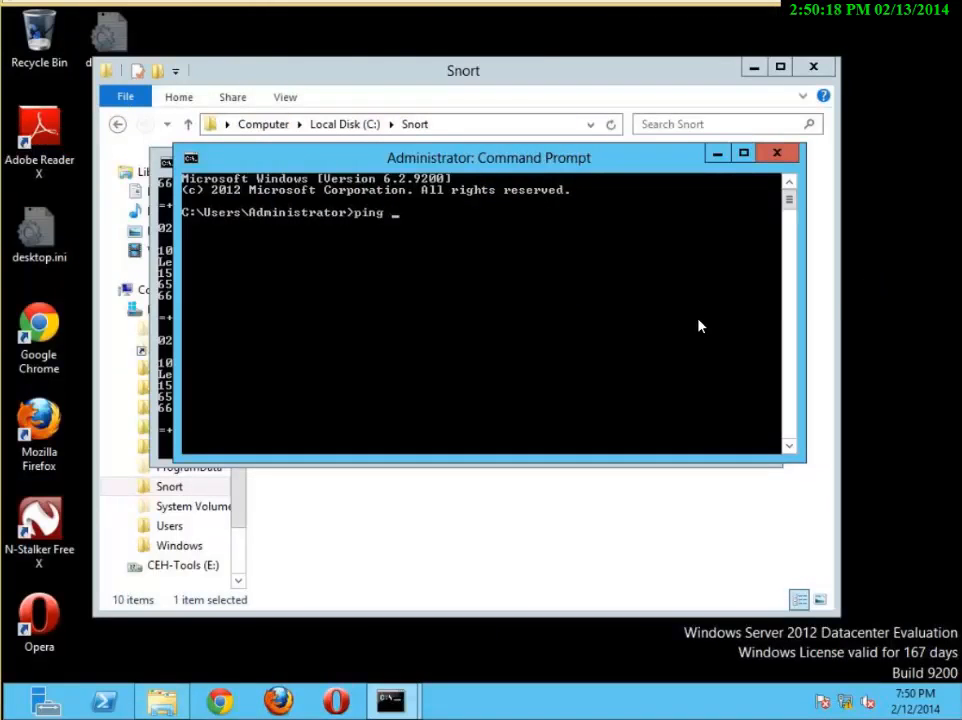
text( 10.0)
key(BackSpace)
text(10.10.)
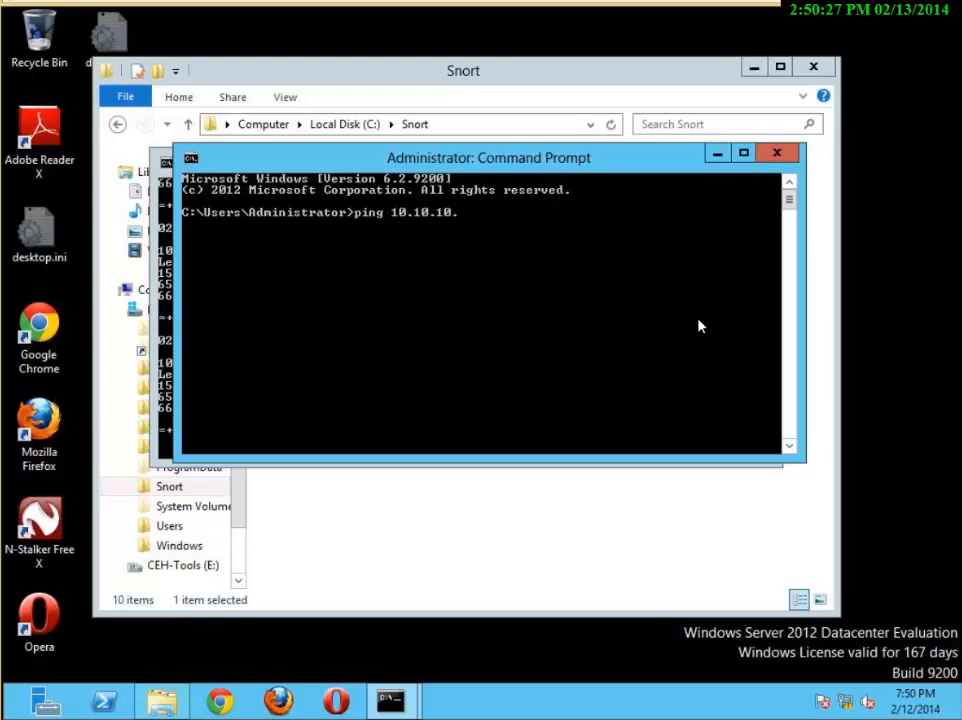
text(80)
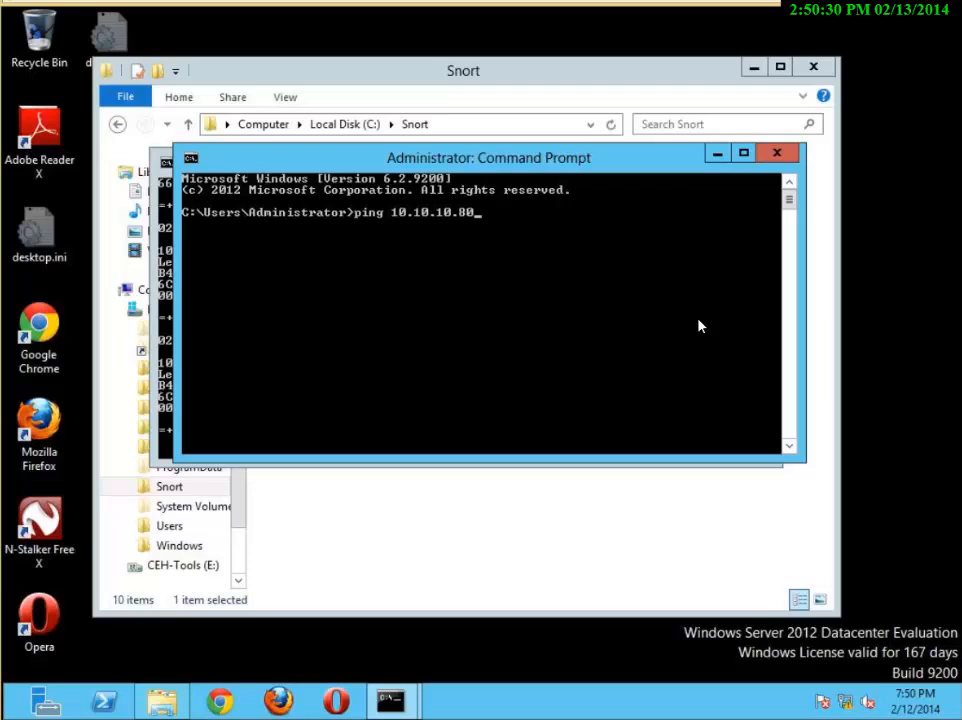
key(Return)
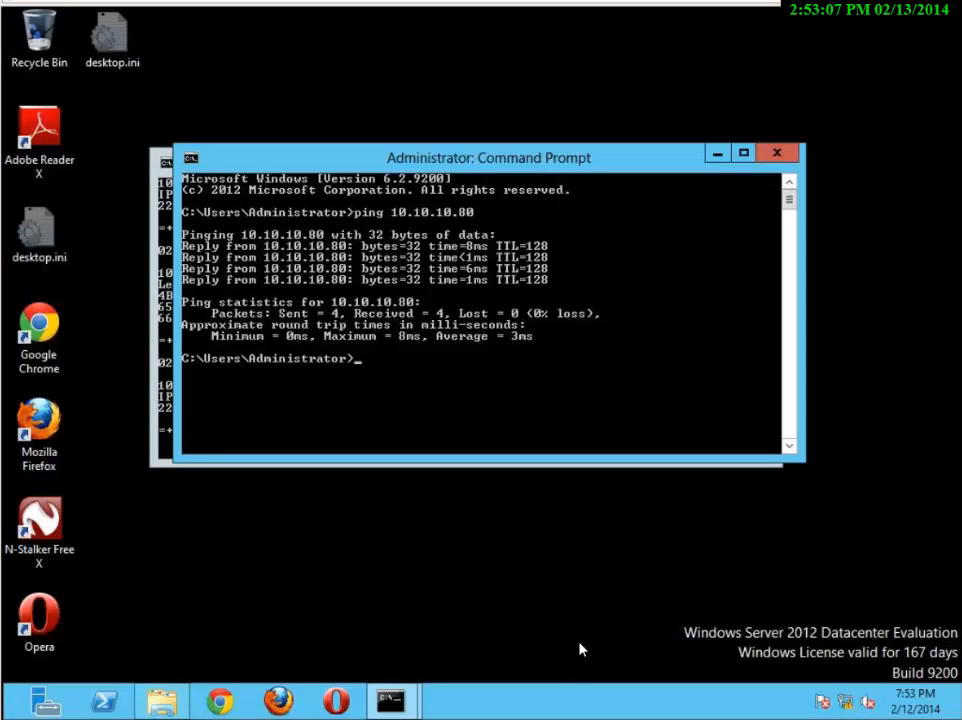
Open the snort.conf file from C:\Snort\etc for editing in Notepad++.
click(163, 698)
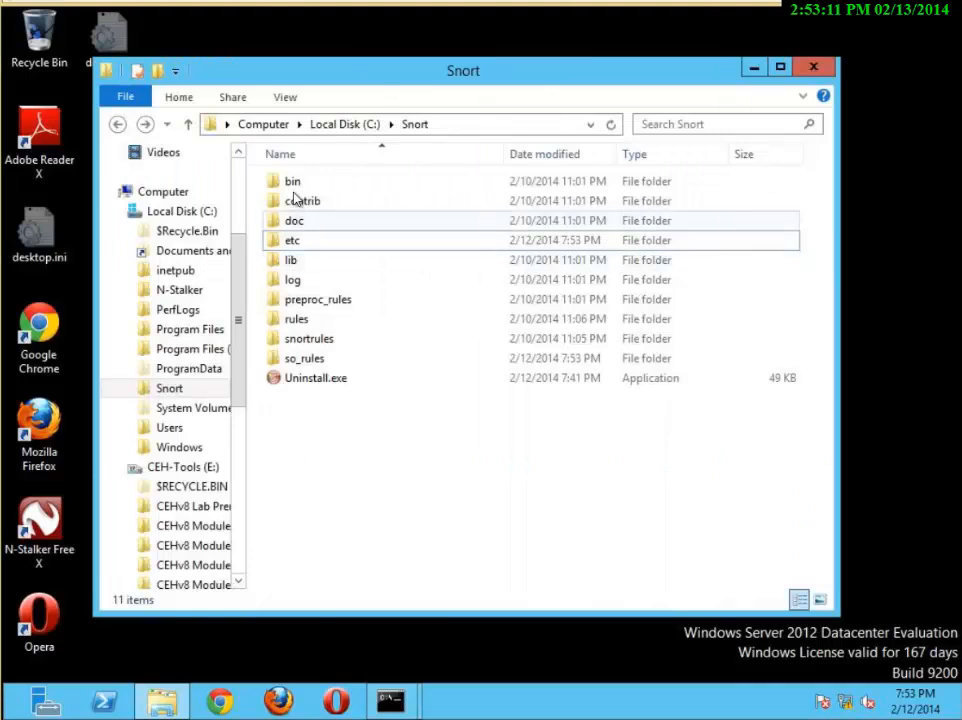
click(330, 125)
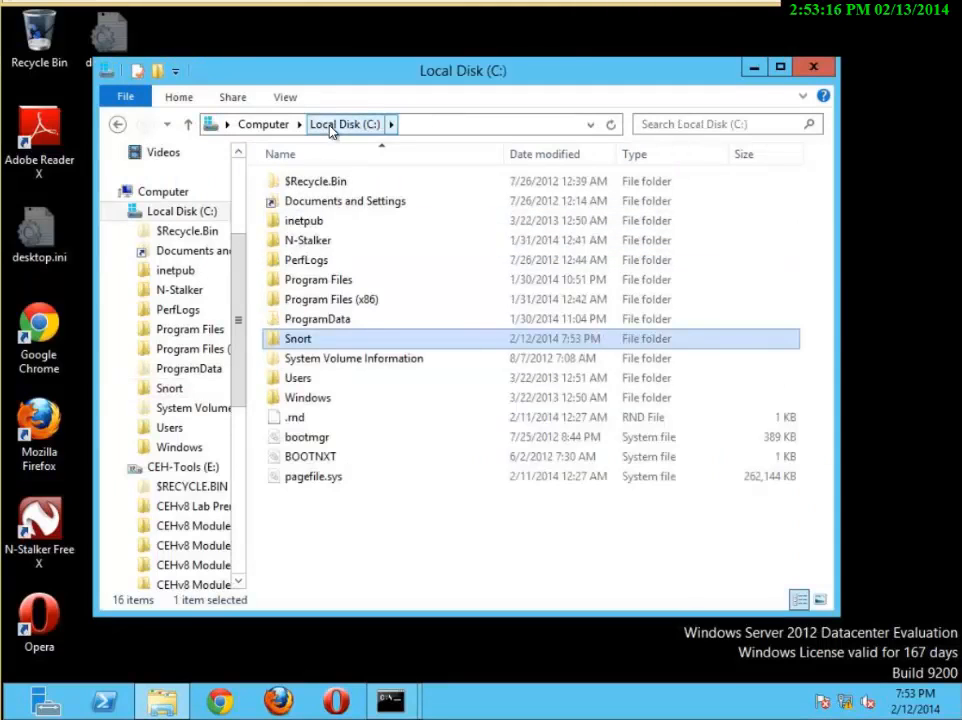
double_click(306, 341)
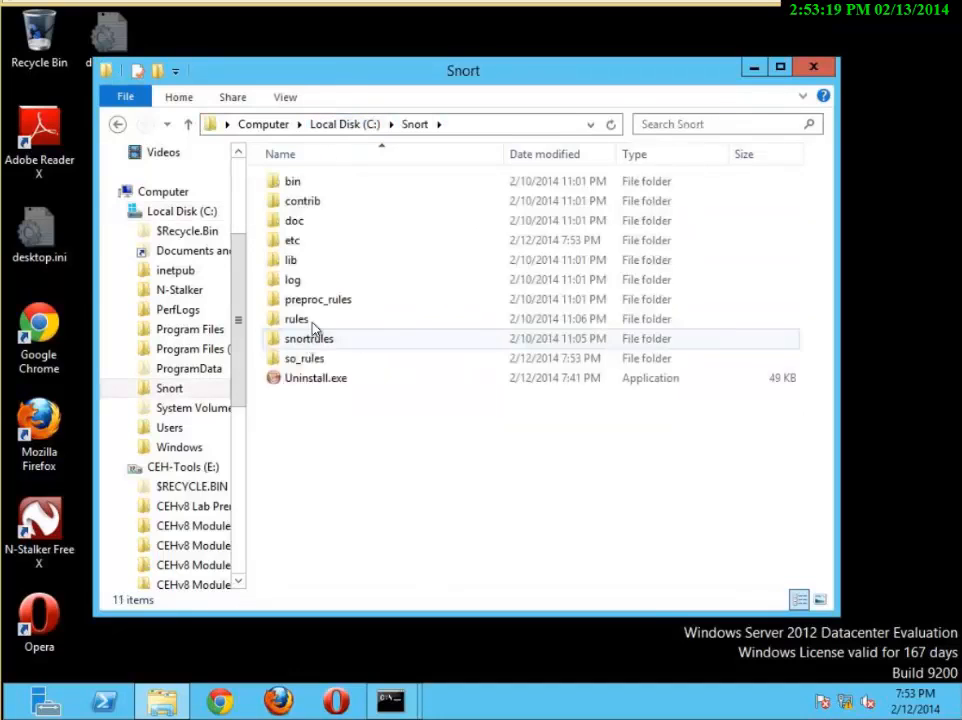
double_click(300, 242)
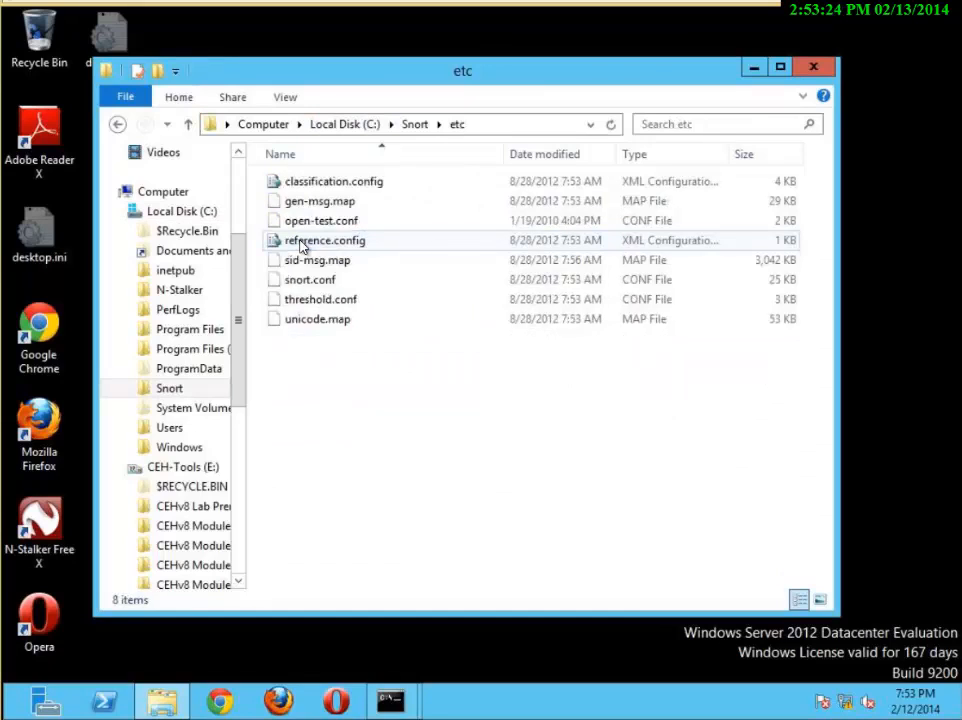
right_click(308, 285)
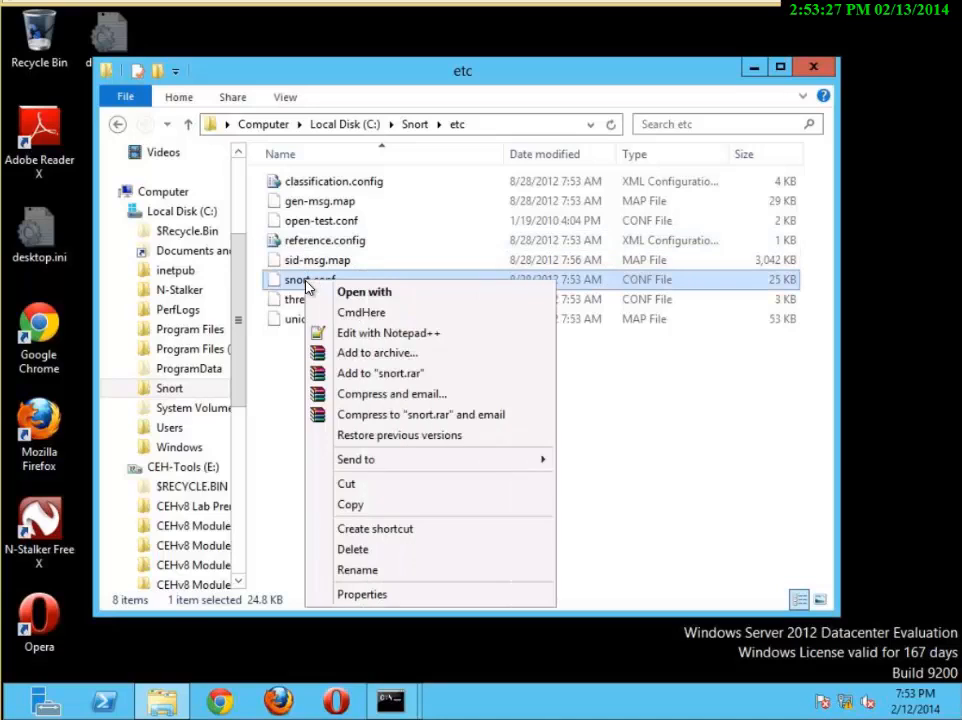
click(386, 334)
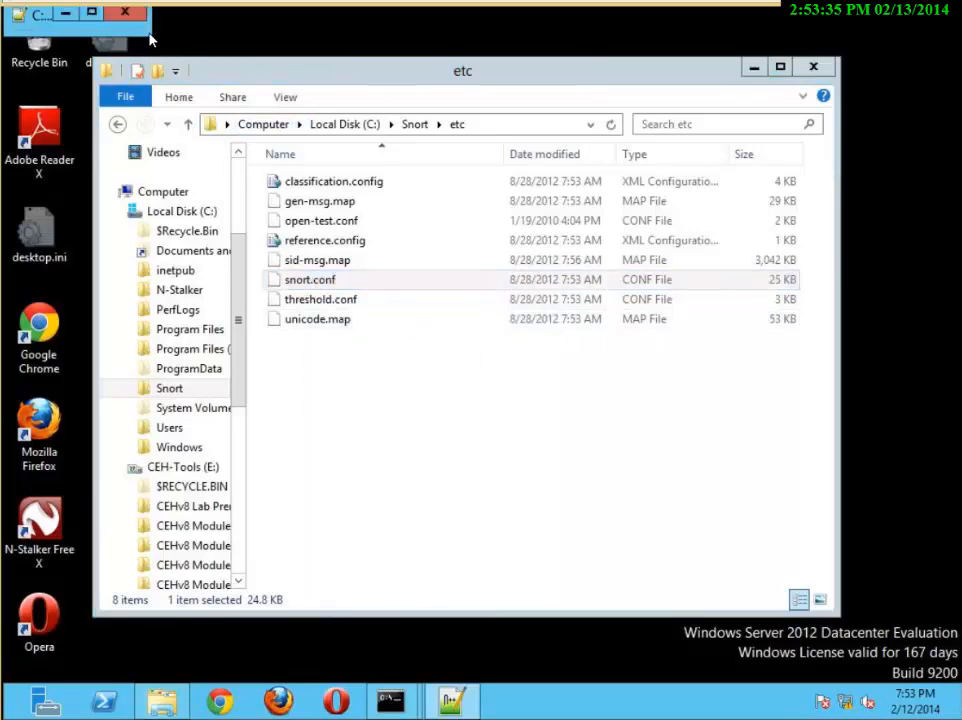
Enlarge the tiny Notepad++ window and maximize it so that snort.conf fills the screen.
drag(153, 34, 240, 104)
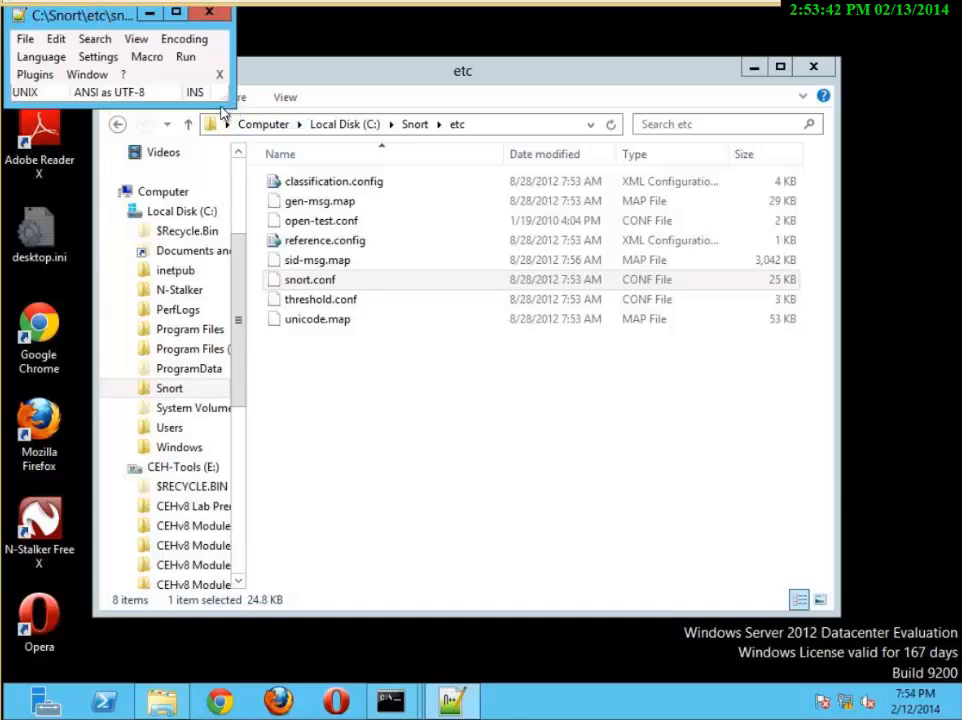
drag(236, 103, 511, 129)
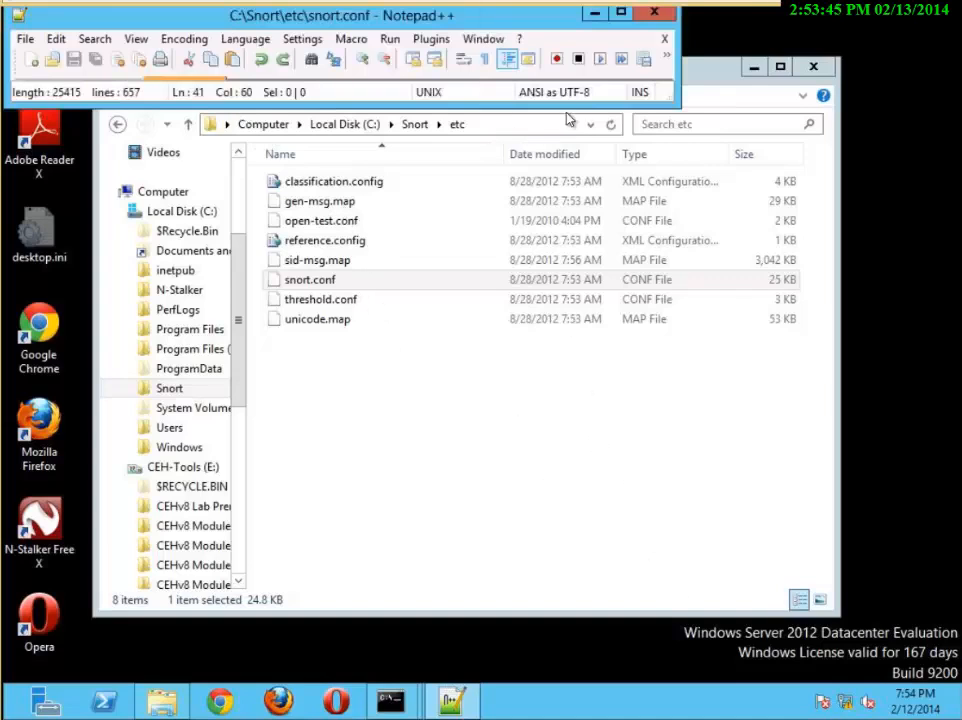
click(620, 12)
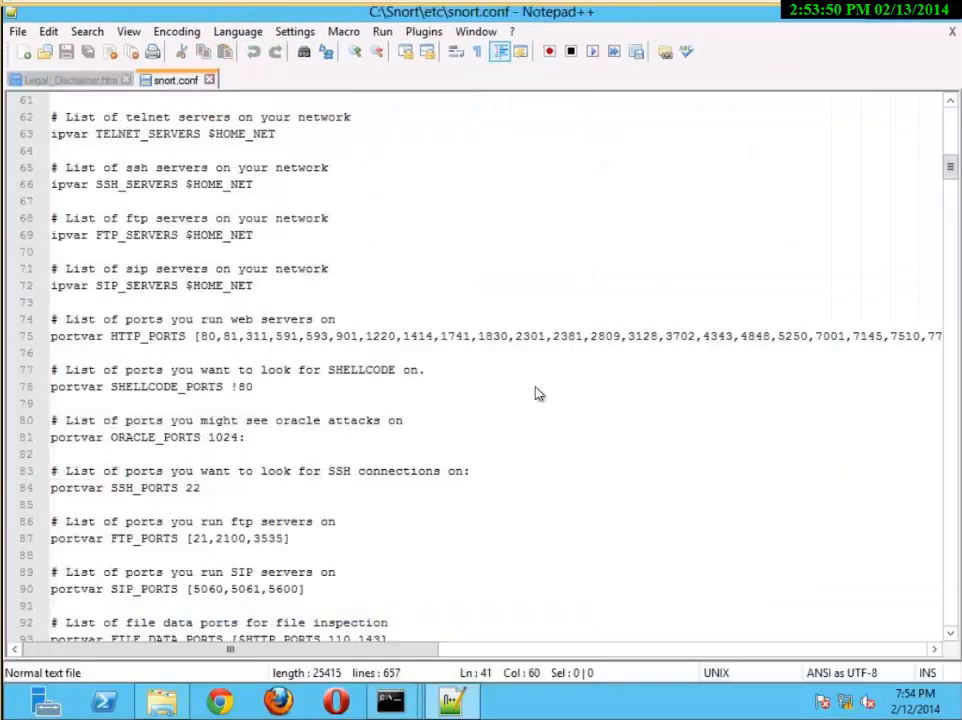
Find the "Step #1: Set the network variables" section in snort.conf and select its heading on line 41.
click(537, 389)
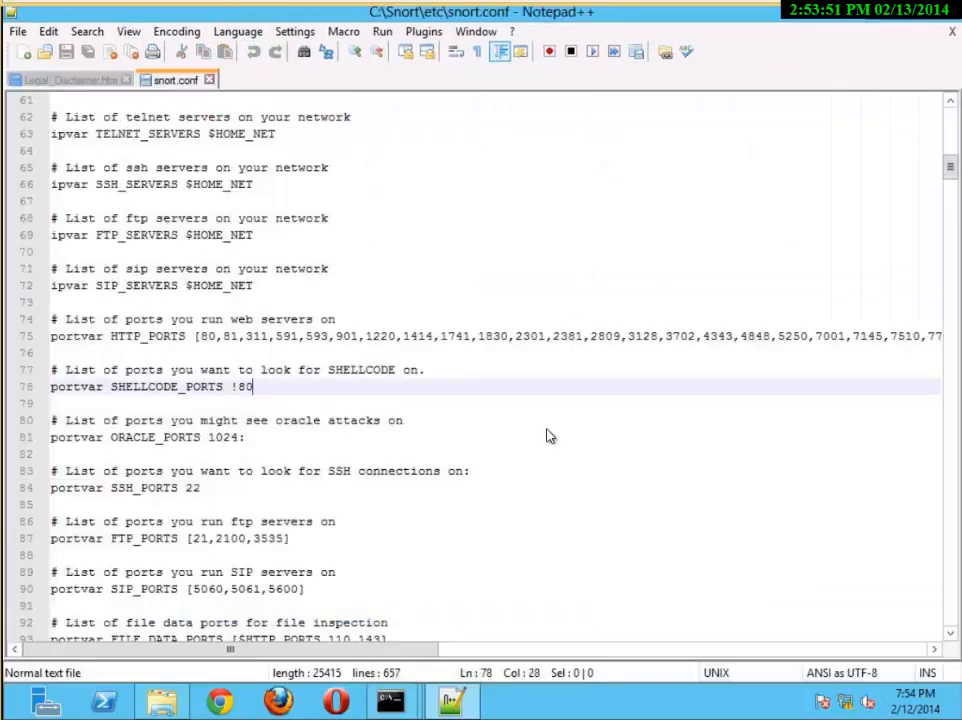
scroll(867, 320, down, 1)
scroll(867, 320, down, 3)
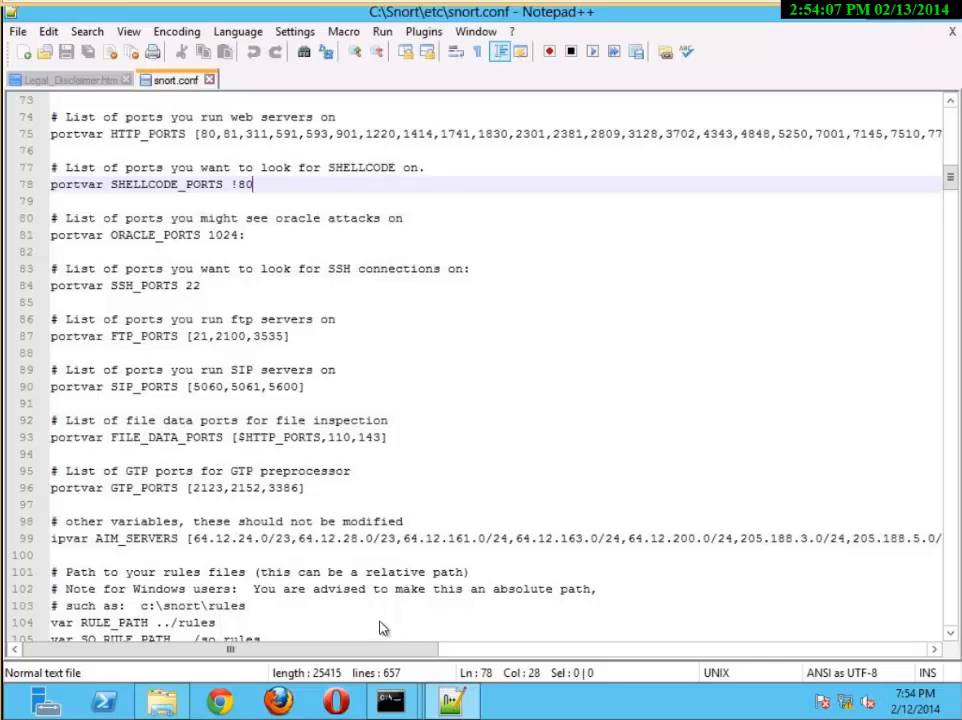
click(219, 555)
scroll(140, 283, up, 11)
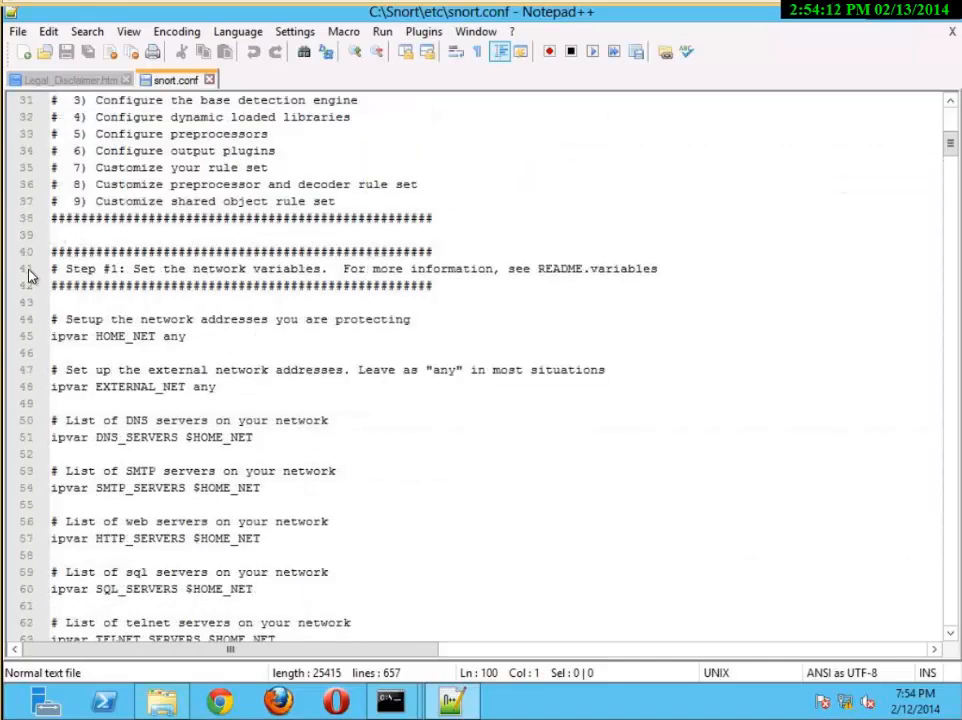
click(28, 272)
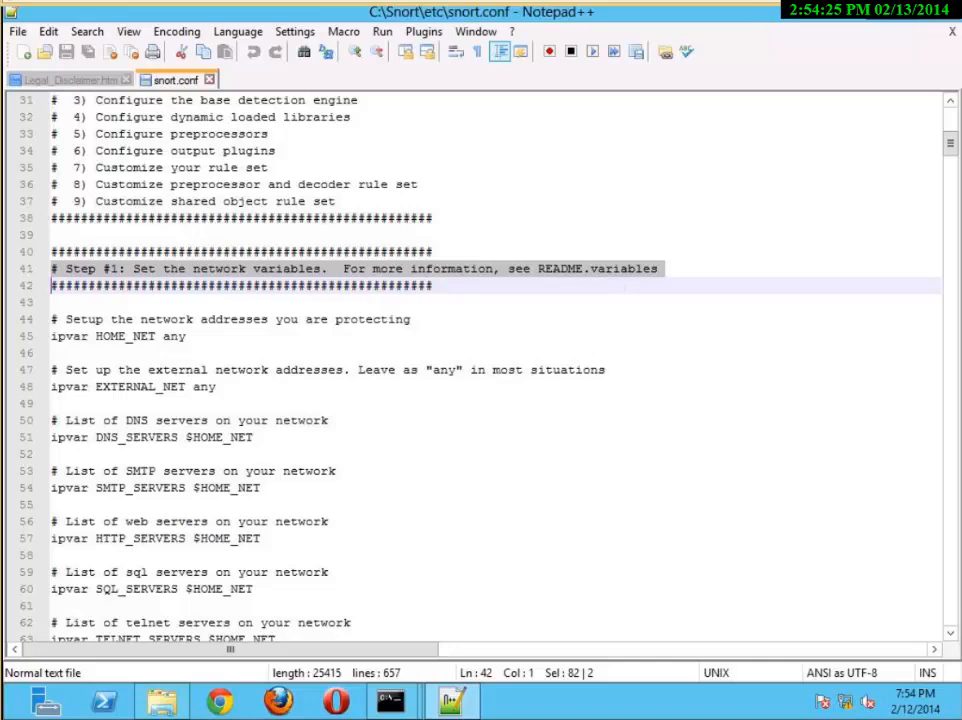
Switch to the PowerPoint presentation, review the slides up to "Check C:\Snort\etc", and return to snort.conf in Notepad++.
key(alt+Tab)
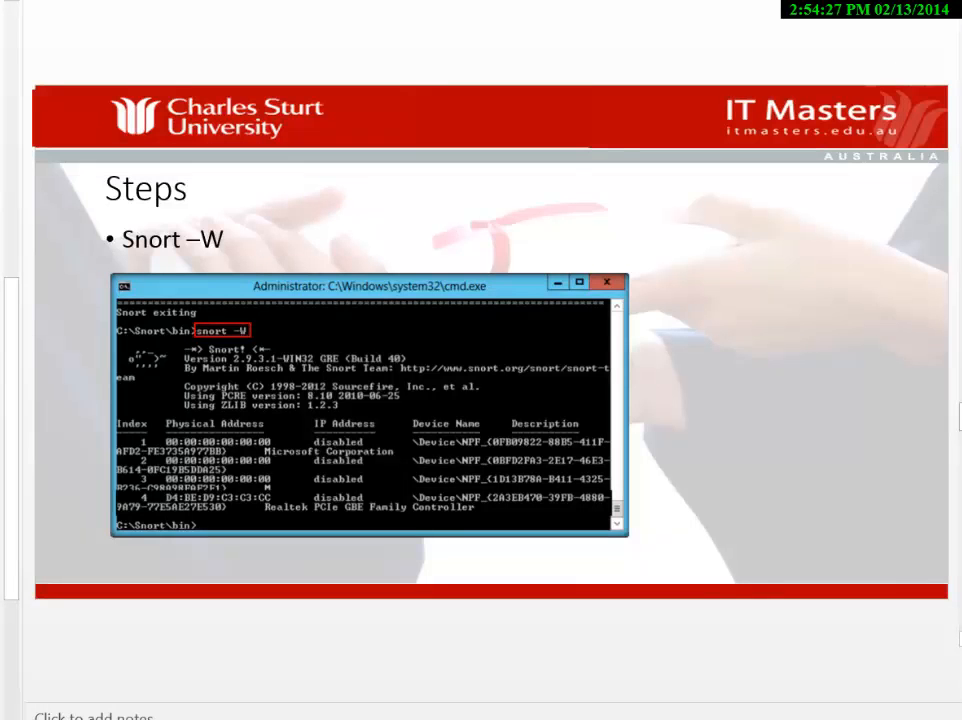
key(Page_Down)
key(Page_Down)
key(Page_Up)
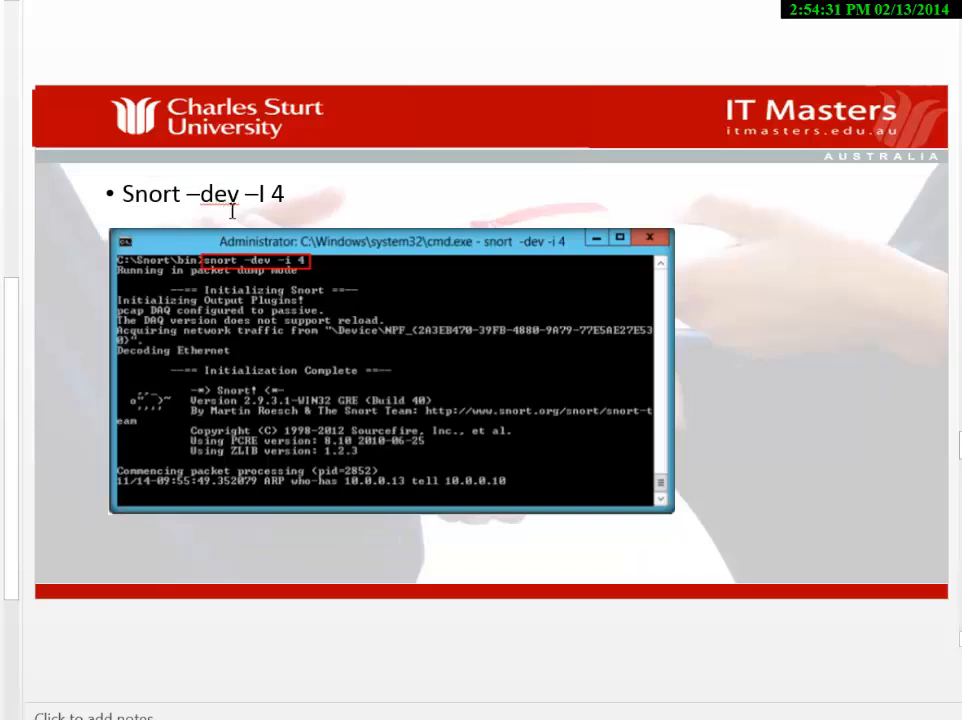
key(Page_Down)
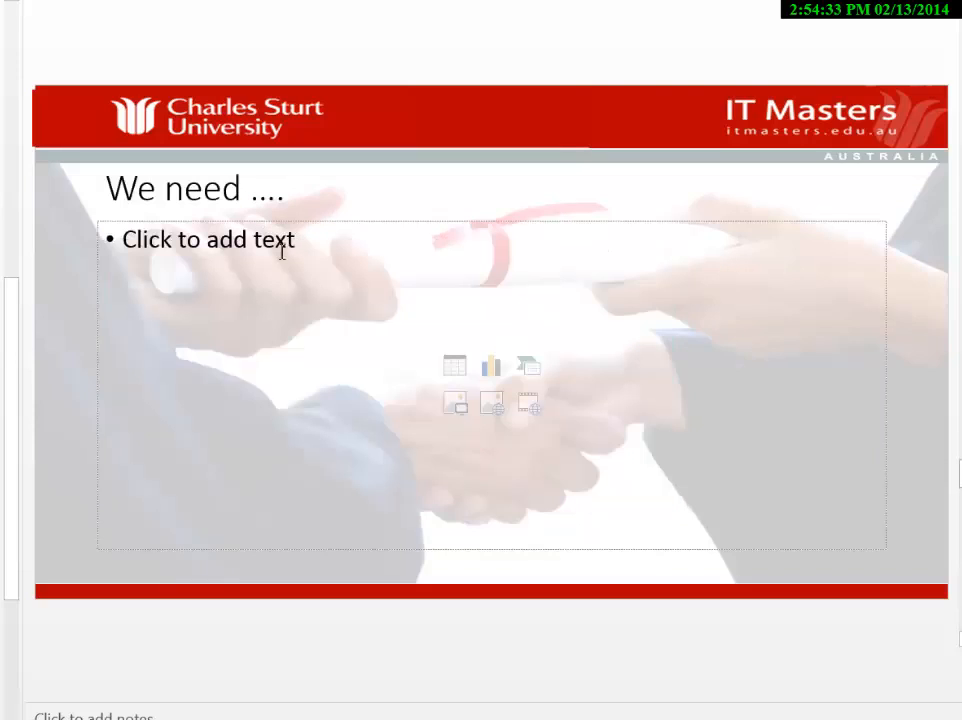
key(Page_Down)
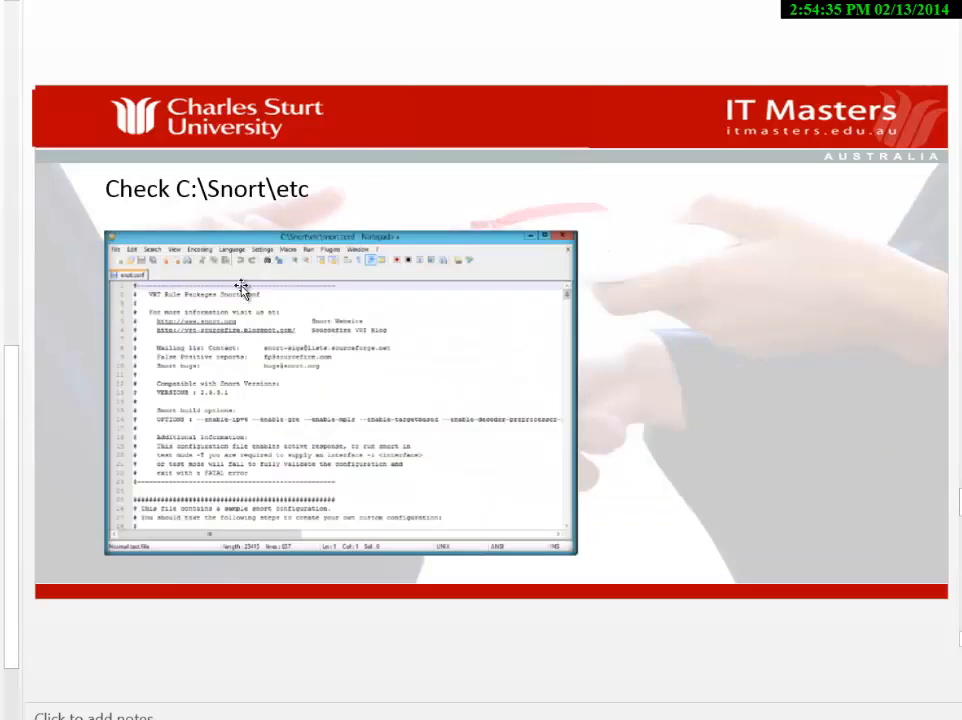
key(alt+Tab)
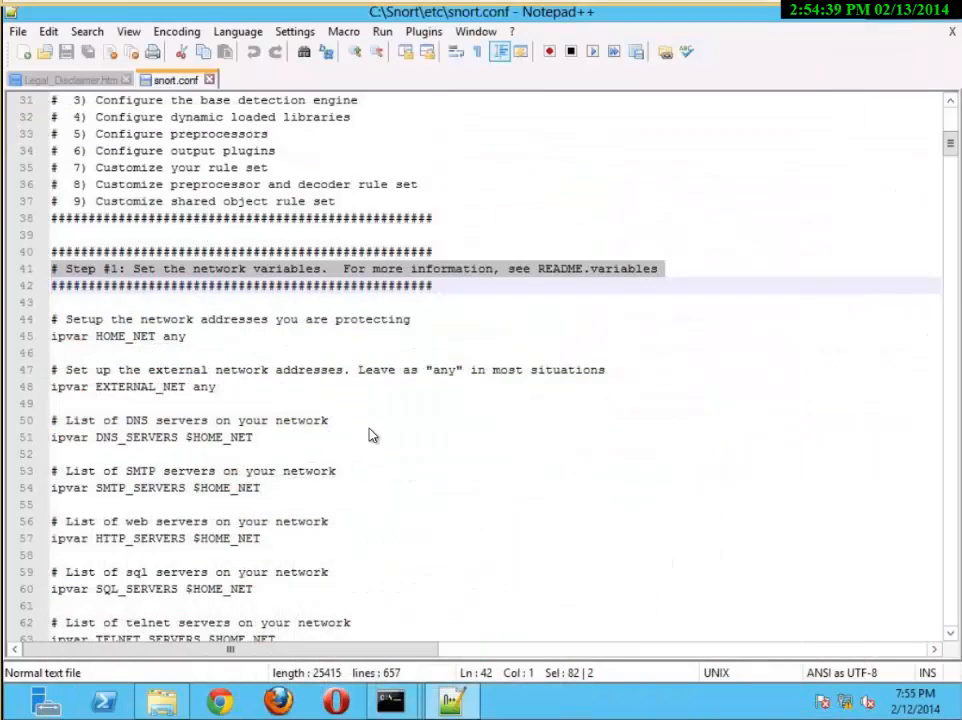
Run ipconfig in the second command prompt to check the server's IP address, and return to snort.conf in Notepad++.
click(229, 437)
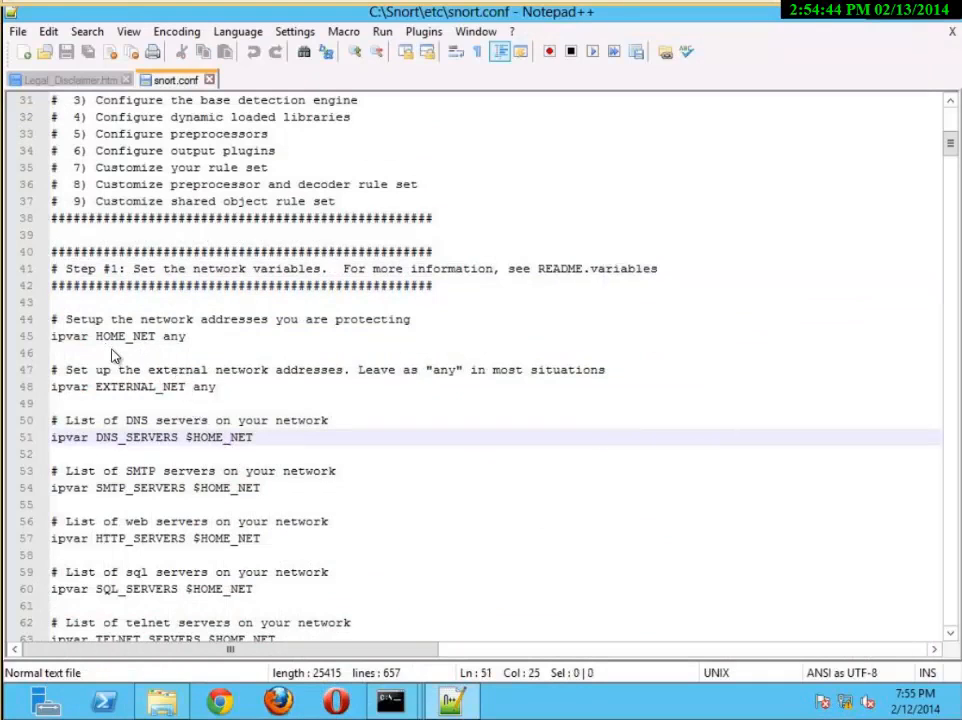
click(390, 701)
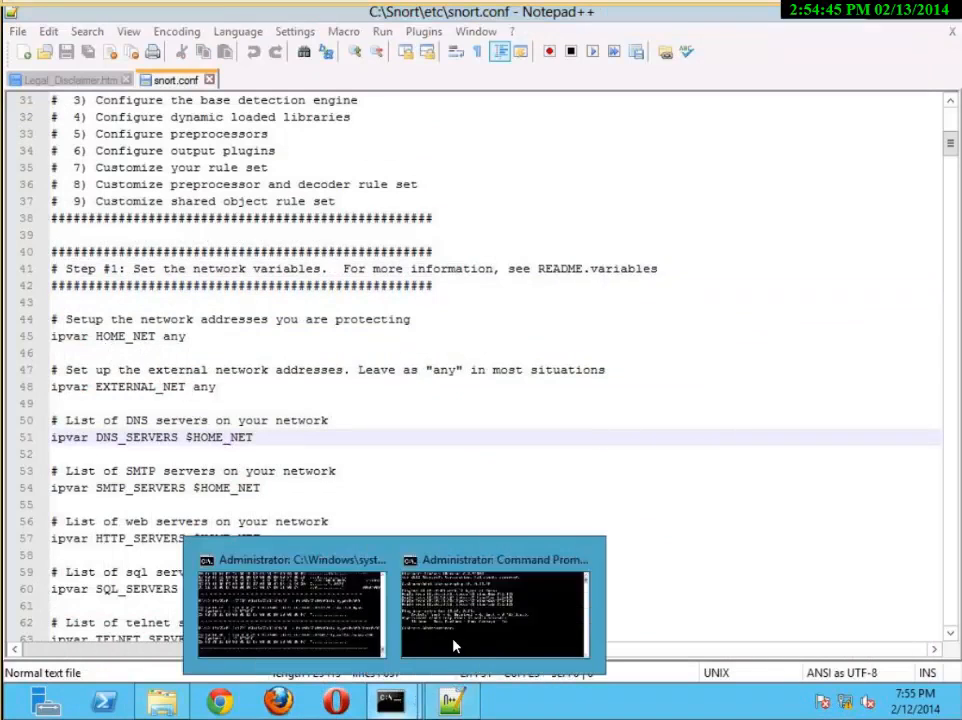
click(453, 646)
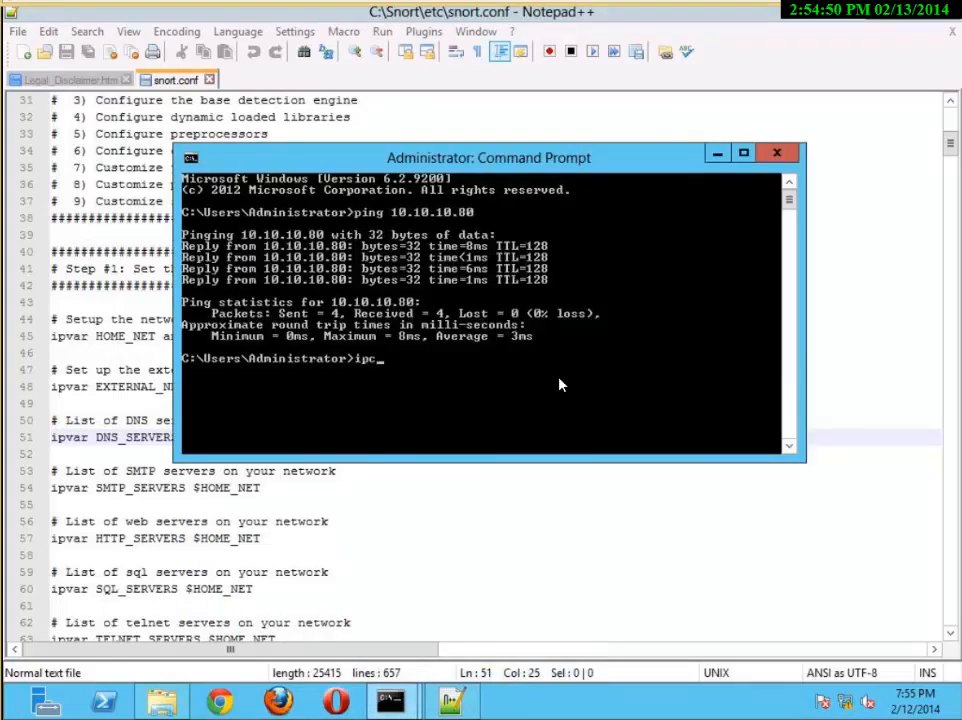
text(ipconfig)
key(Return)
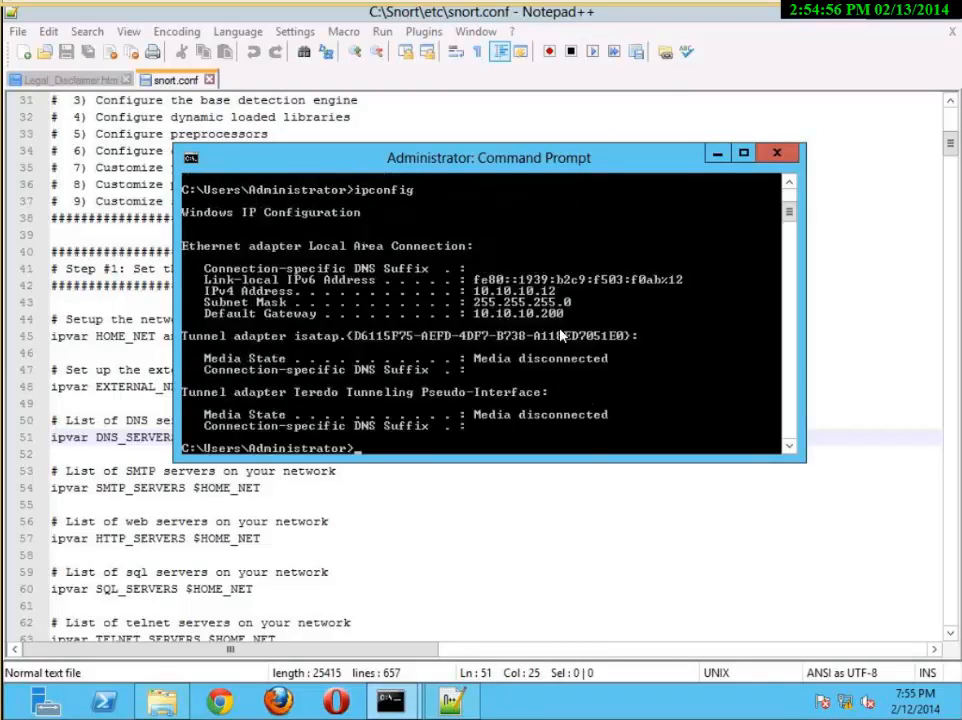
click(472, 503)
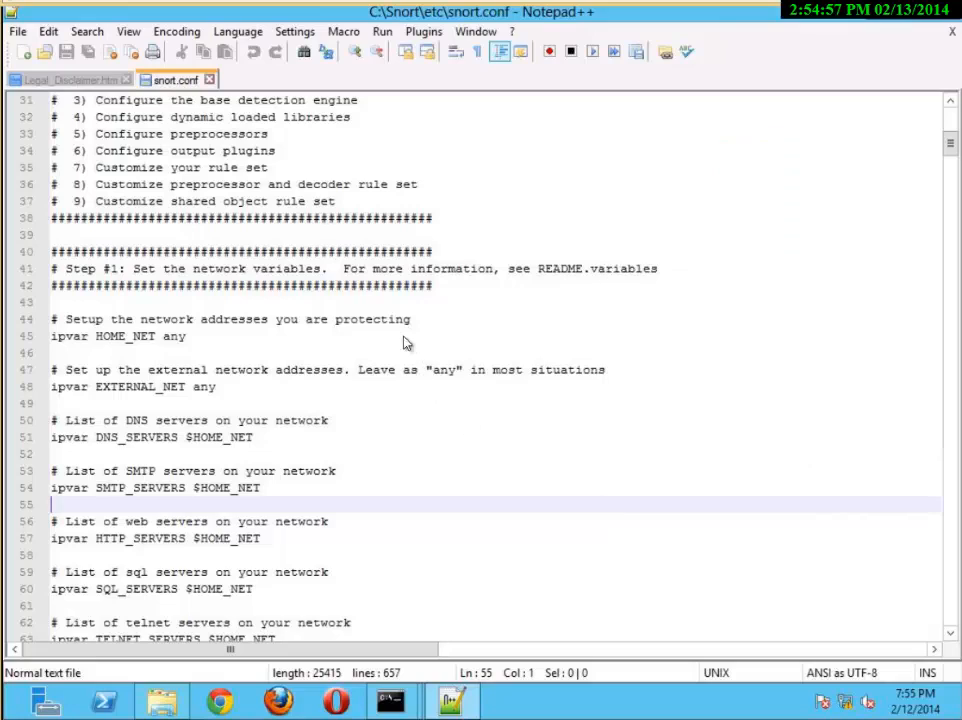
click(153, 337)
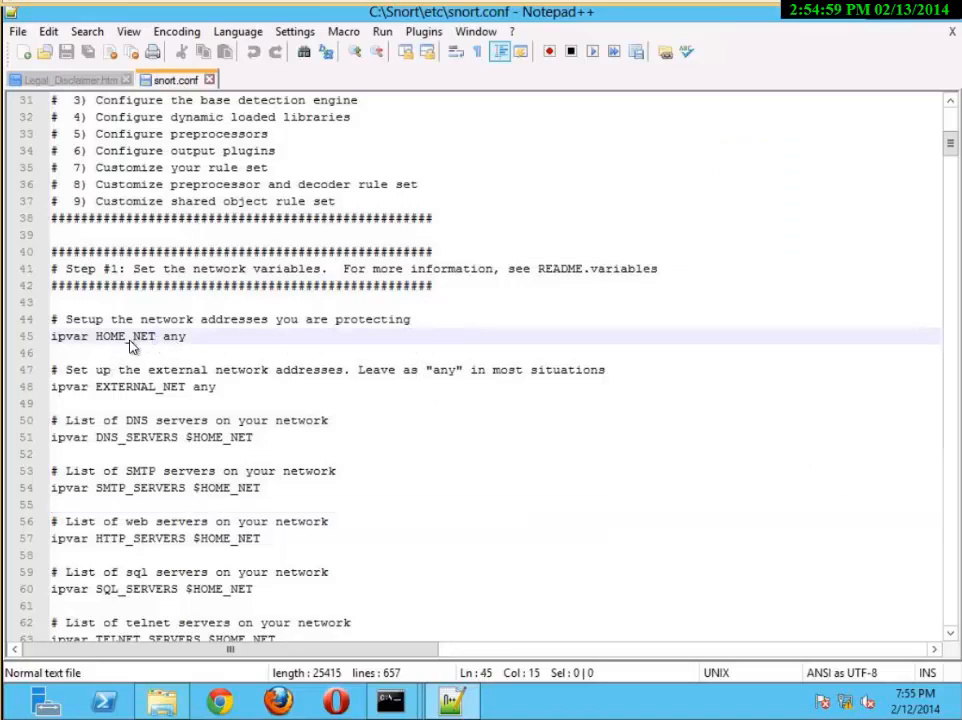
key(BackSpace)
key(BackSpace)
key(BackSpace)
key(BackSpace)
key(BackSpace)
key(BackSpace)
key(BackSpace)
key(BackSpace)
key(BackSpace)
key(BackSpace)
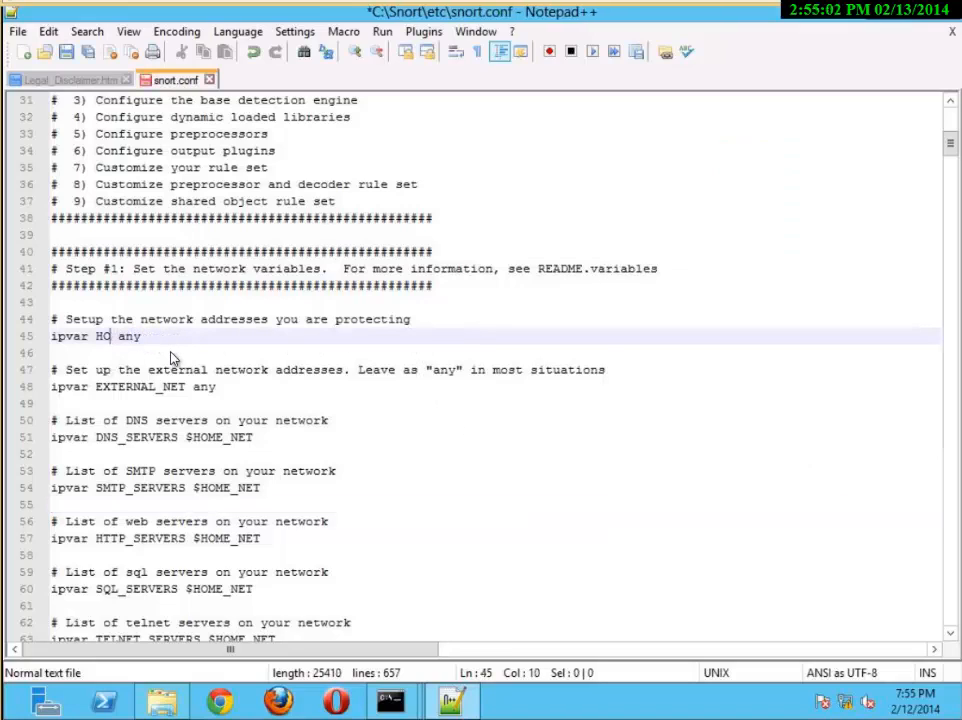
key(Left)
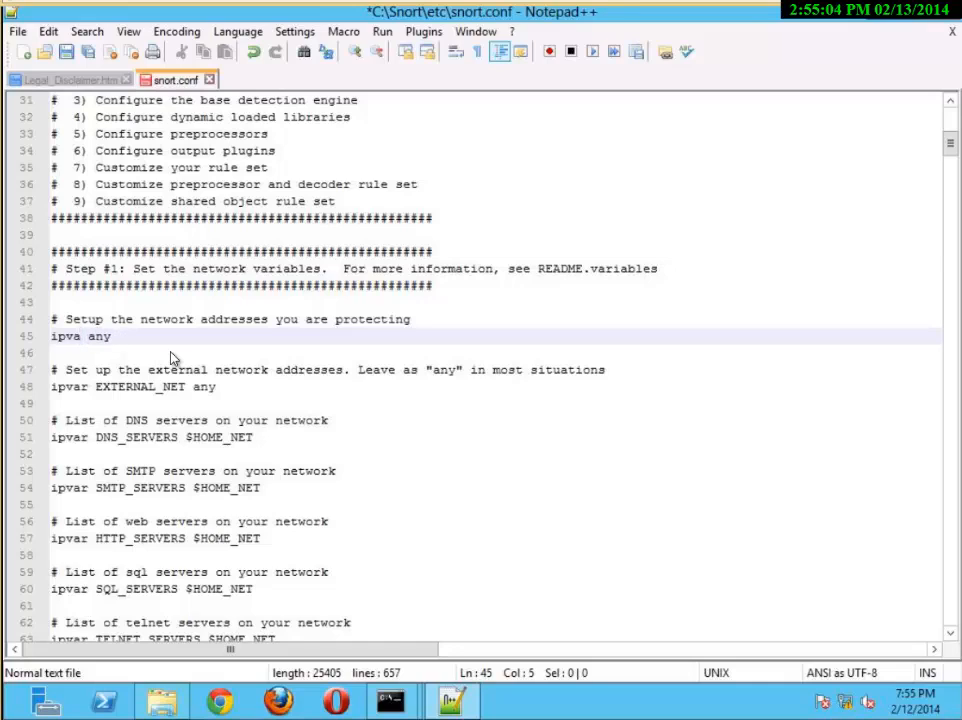
key(ctrl+z)
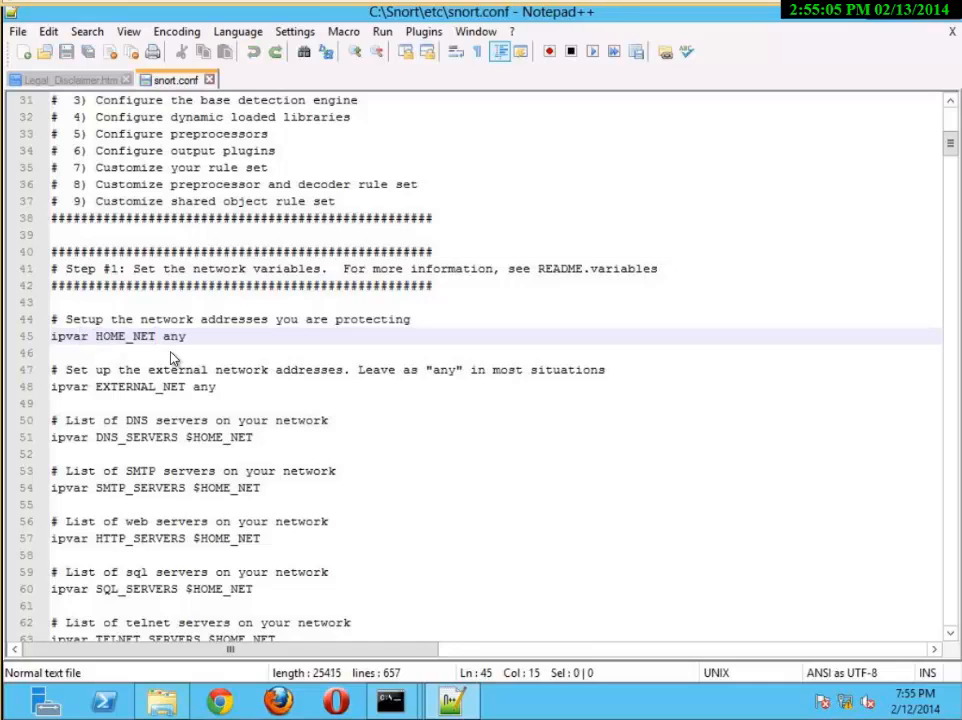
Replace HOME_NET on line 45 of snort.conf with the server's IP address 10.10.10.12, leaving "any" after it.
key(BackSpace)
key(BackSpace)
key(BackSpace)
key(BackSpace)
key(BackSpace)
key(BackSpace)
key(BackSpace)
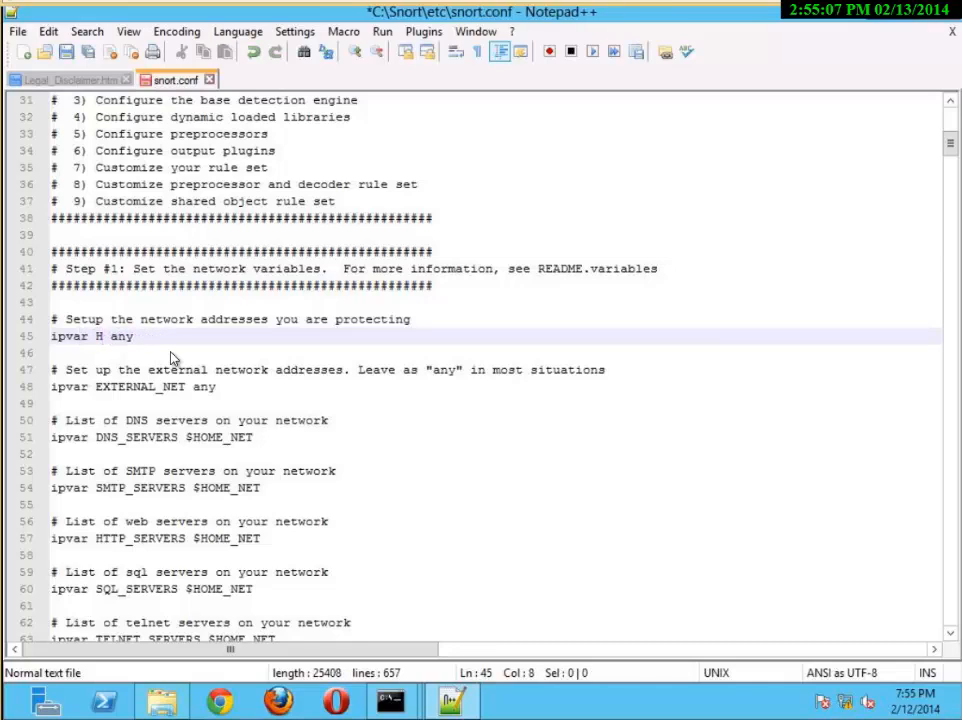
key(BackSpace)
text(10.10.1)
text(0.12)
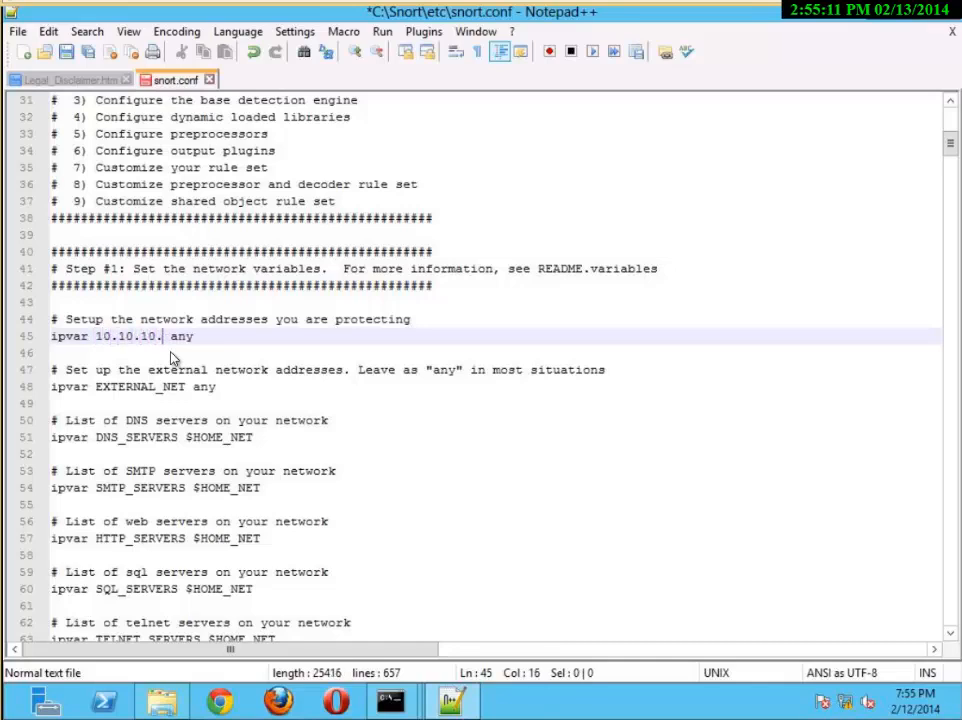
Copy 10.10.10.12 from line 45 and substitute it for HOME_NET in the DNS_SERVERS and SMTP_SERVERS lines, keeping the $ sign.
shift+click(100, 340)
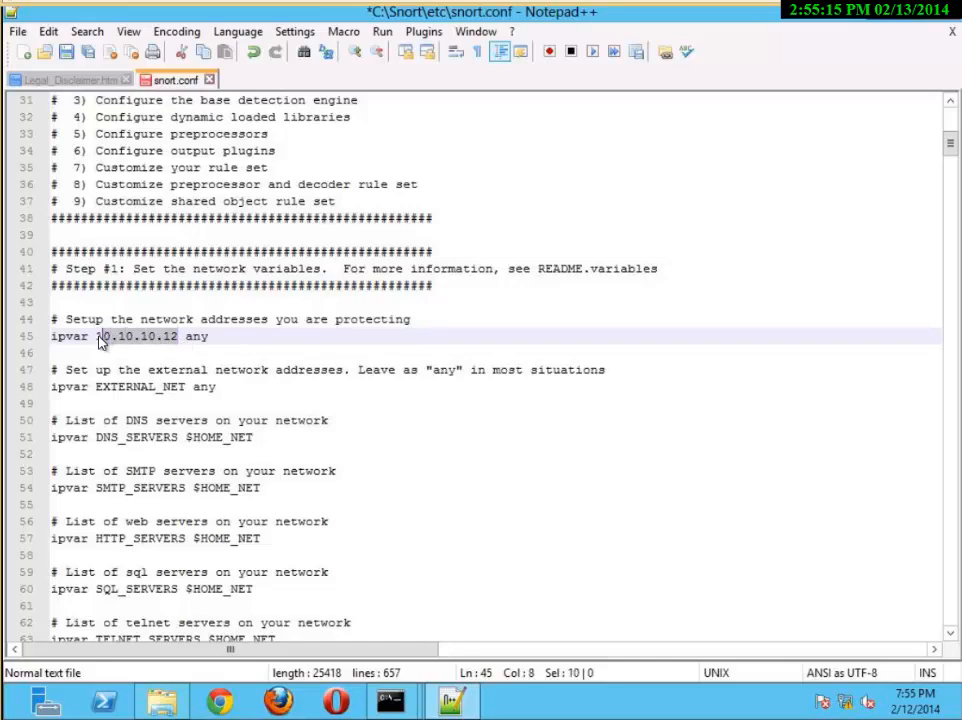
shift+click(97, 340)
right_click(105, 341)
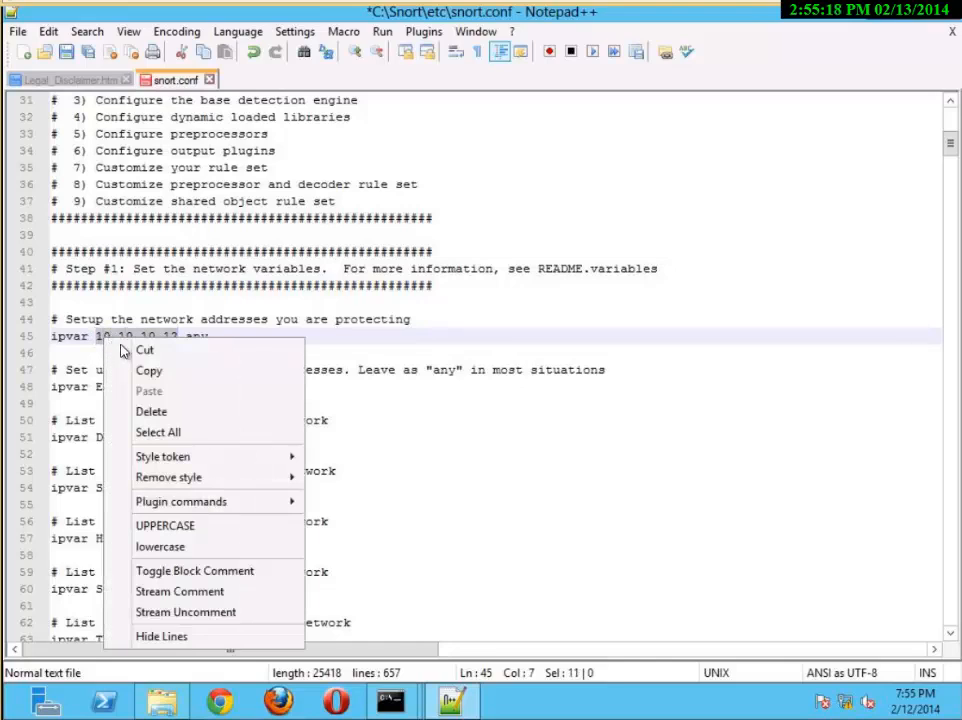
click(150, 371)
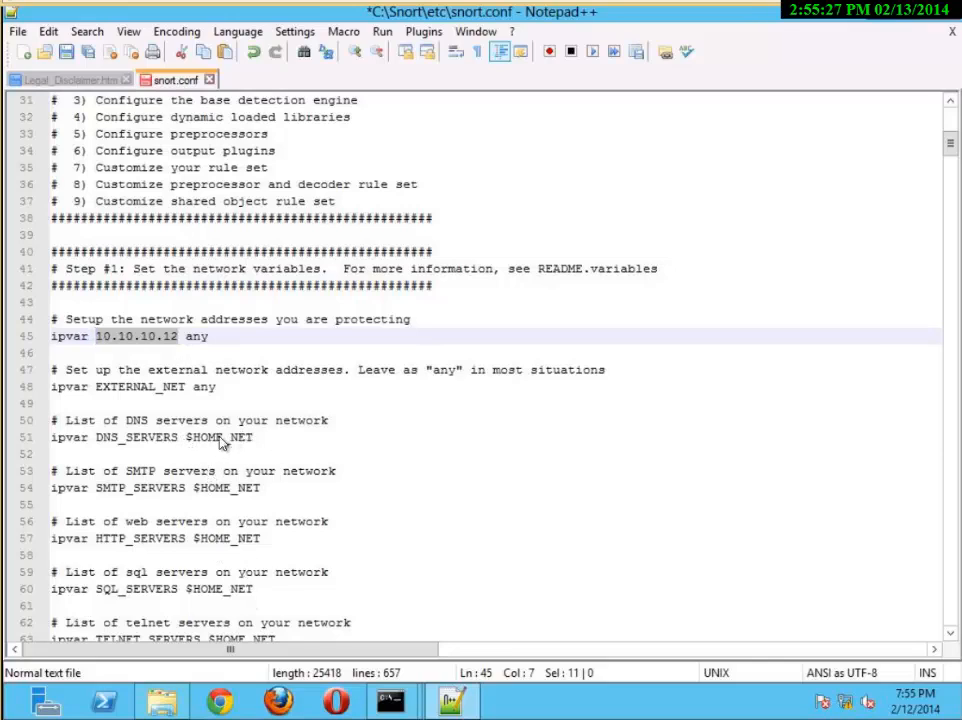
drag(255, 444, 195, 444)
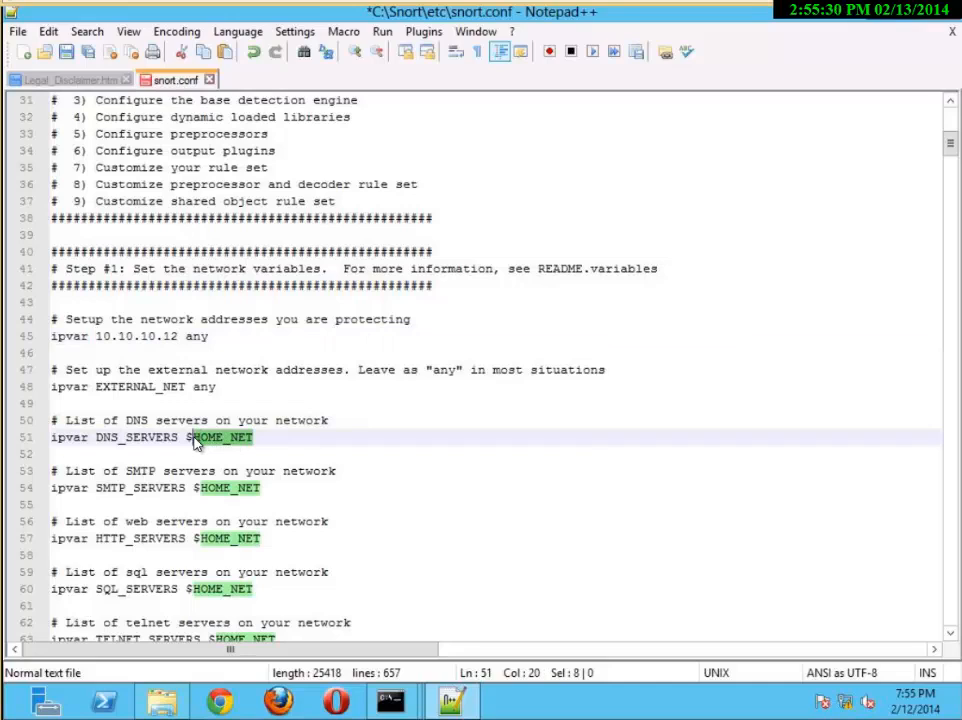
key(ctrl+v)
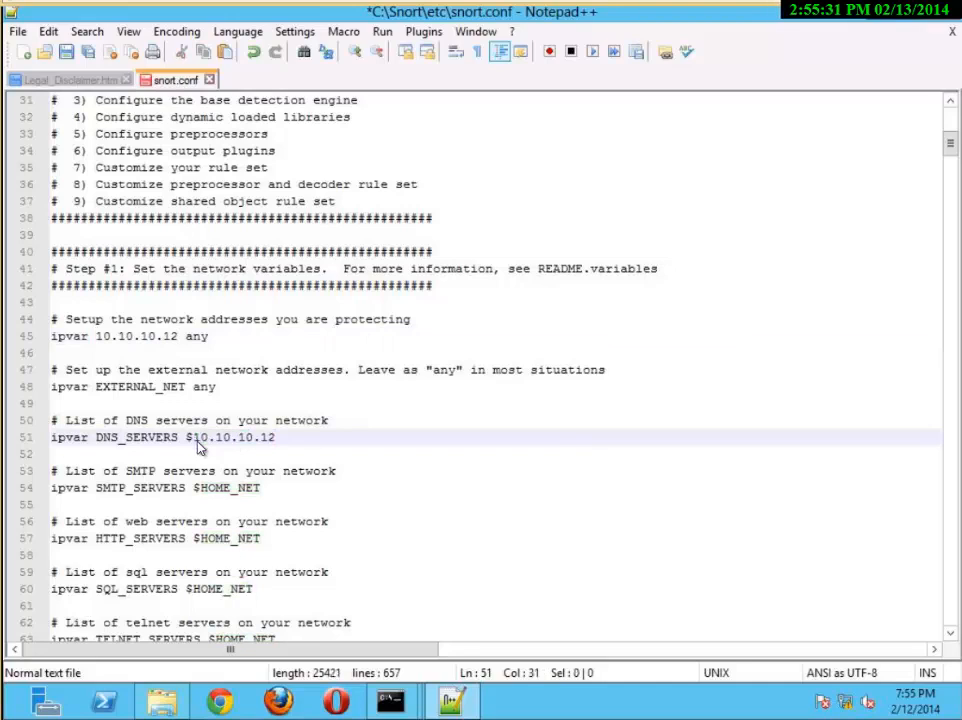
drag(253, 490, 206, 494)
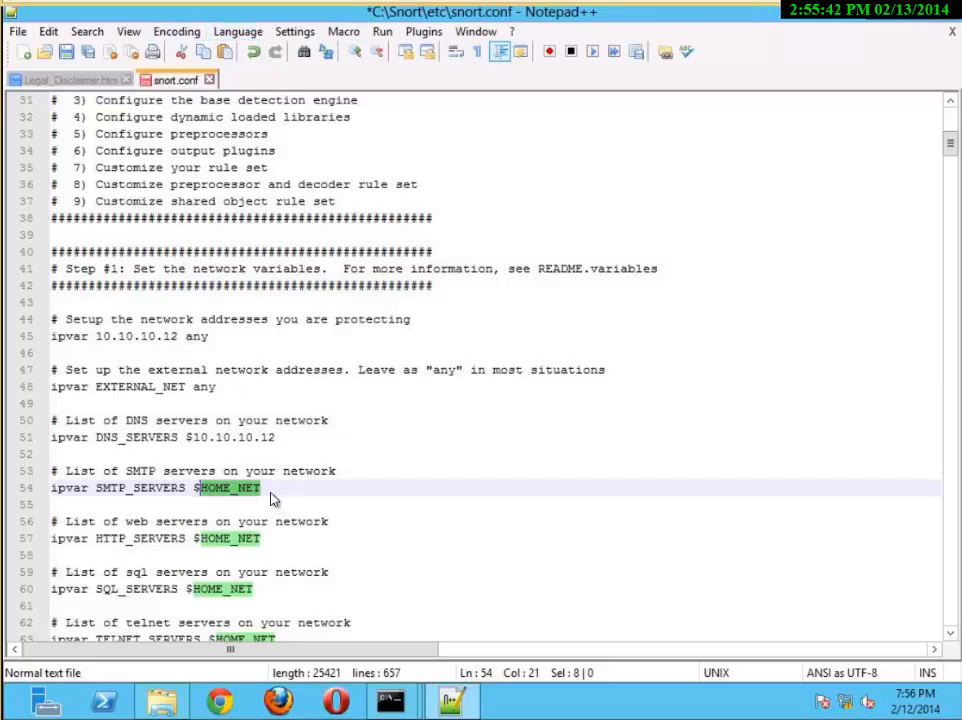
key(ctrl+v)
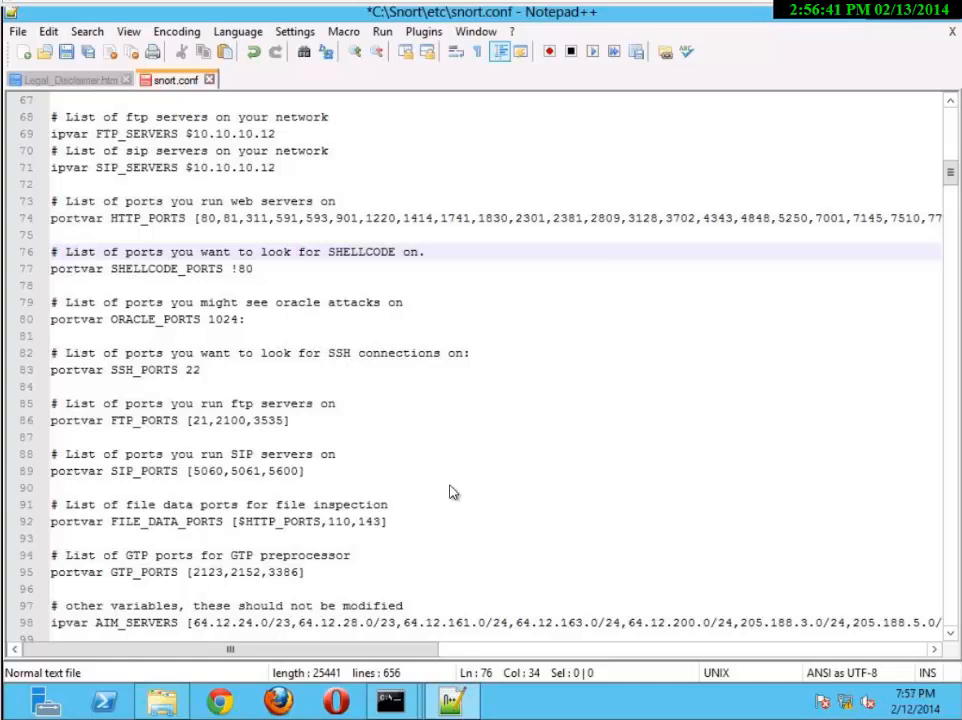
Review the port variables down to the rule path section and save snort.conf.
click(511, 455)
scroll(357, 307, up, 1)
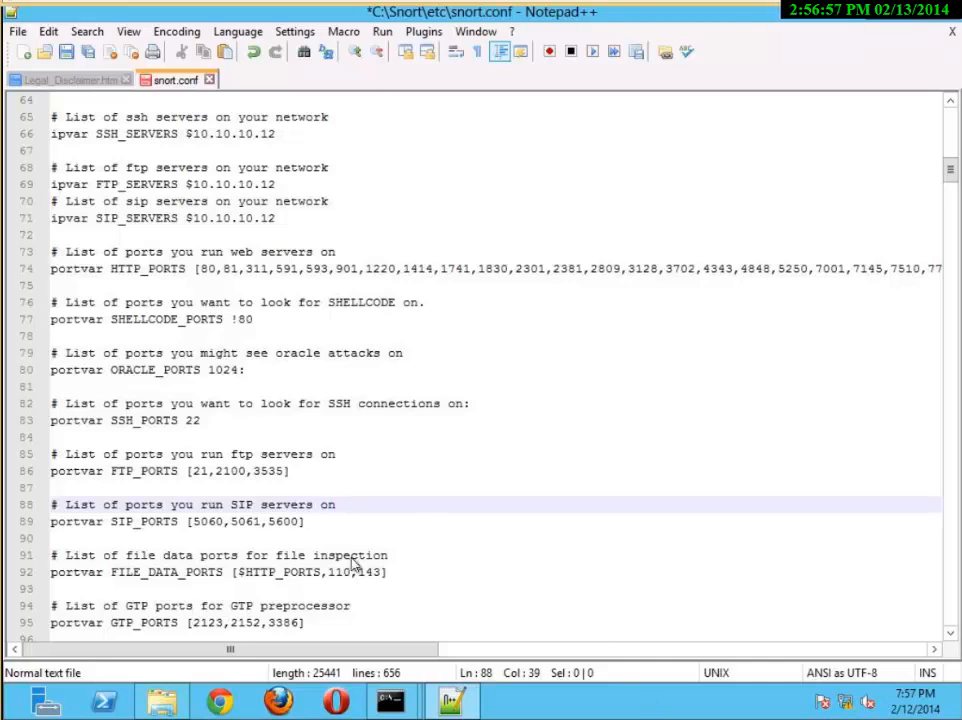
click(666, 591)
scroll(666, 591, down, 8)
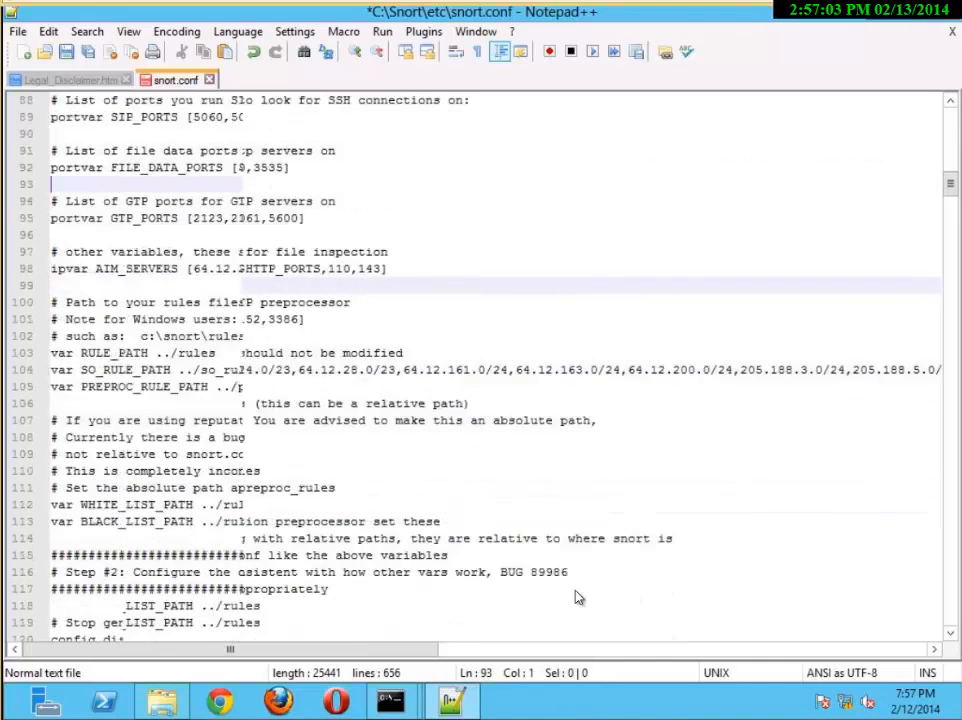
scroll(584, 584, down, 3)
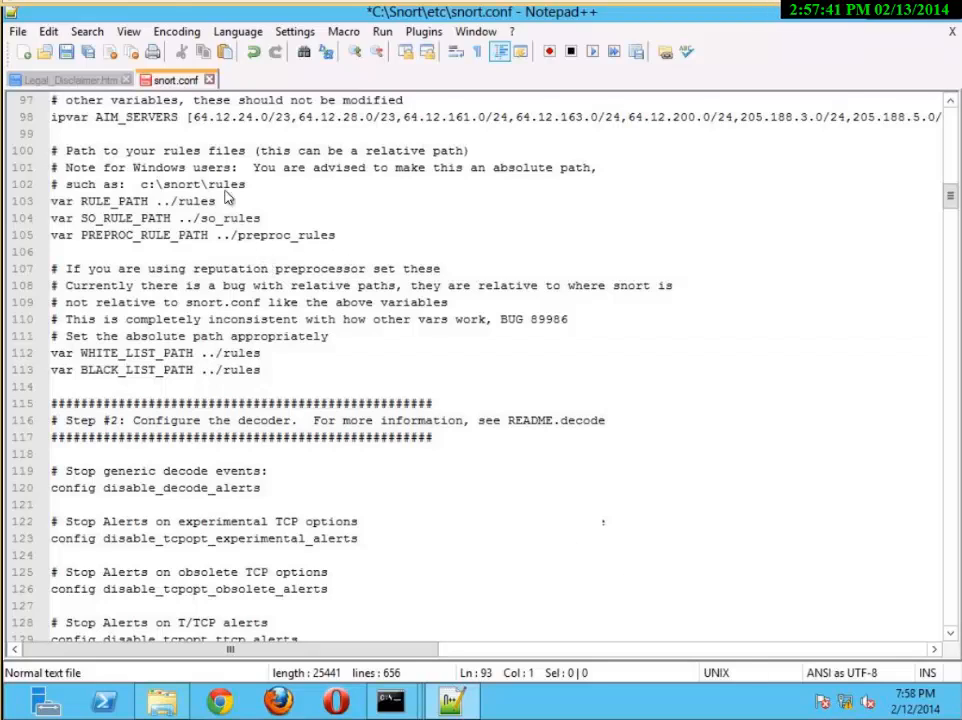
click(66, 53)
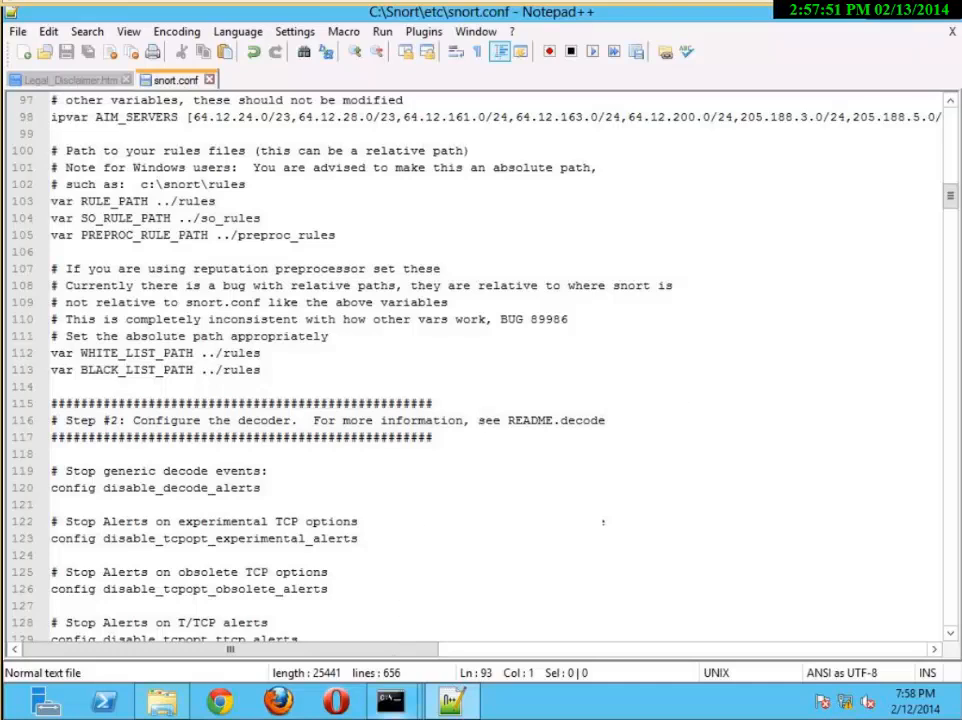
Replace "SO_RULE_PATH ../so_rules" on line 104 with C:\Snort\rules, keeping the leading "var".
mouse_move(391, 706)
click(33, 222)
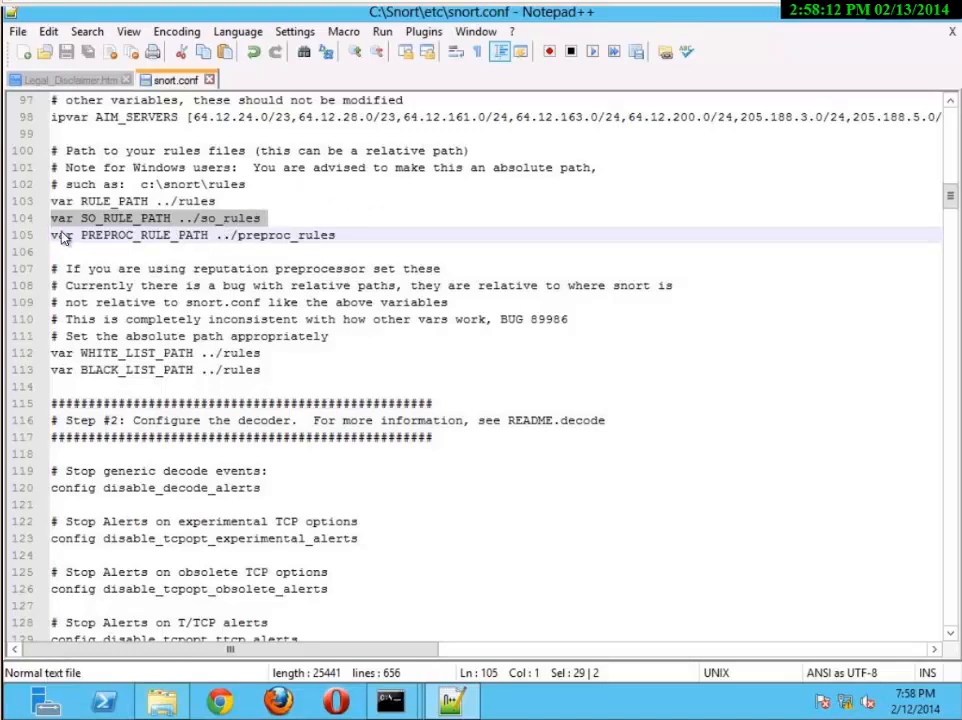
click(222, 203)
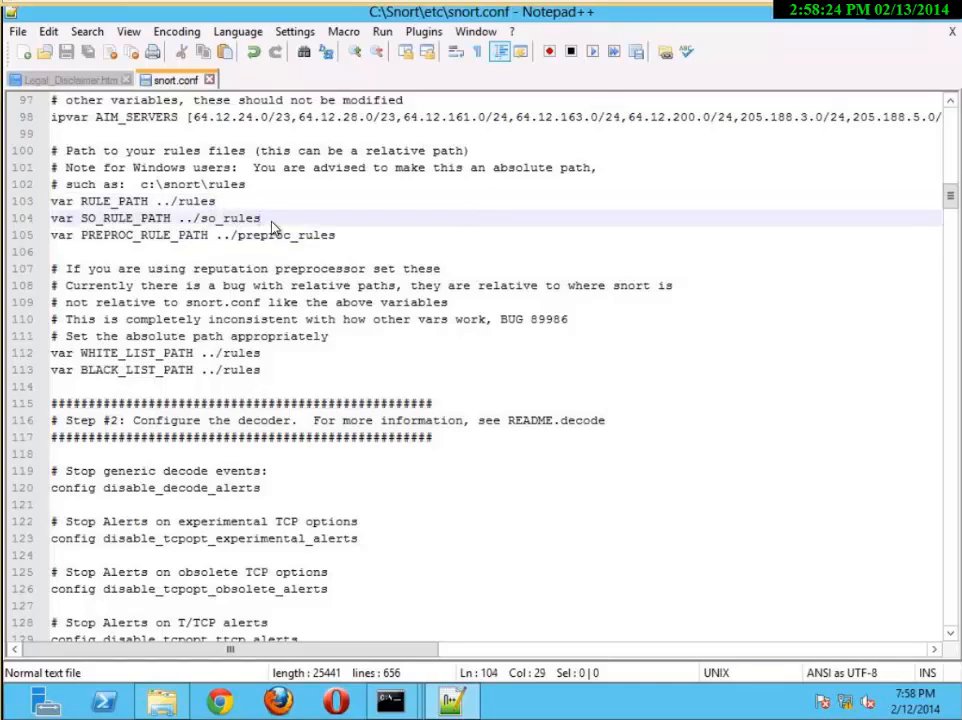
key(BackSpace)
key(BackSpace)
key(BackSpace)
key(BackSpace)
key(BackSpace)
key(BackSpace)
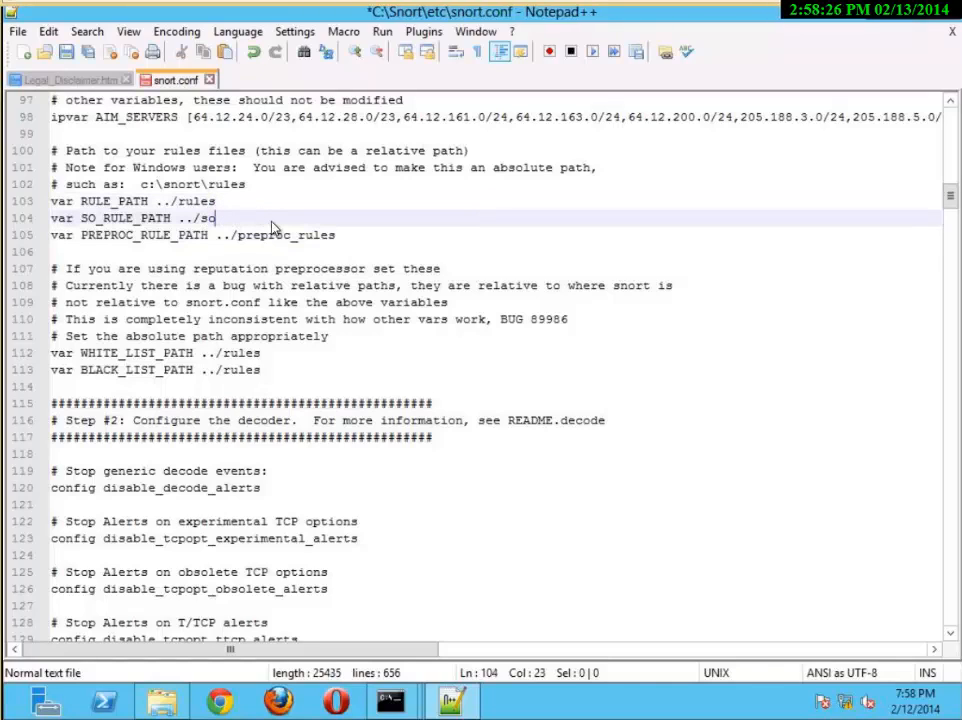
key(BackSpace)
key(BackSpace)
key(BackSpace)
key(BackSpace)
key(BackSpace)
key(BackSpace)
key(BackSpace)
key(BackSpace)
key(BackSpace)
key(BackSpace)
key(BackSpace)
key(BackSpace)
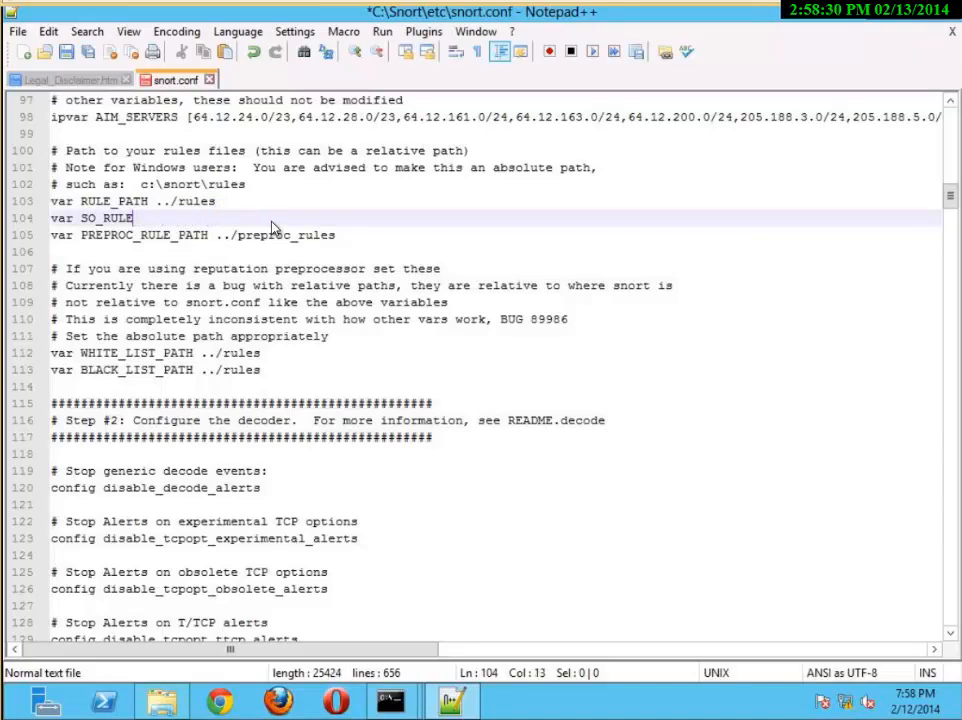
key(BackSpace)
key(BackSpace)
key(BackSpace)
key(BackSpace)
key(BackSpace)
key(BackSpace)
key(BackSpace)
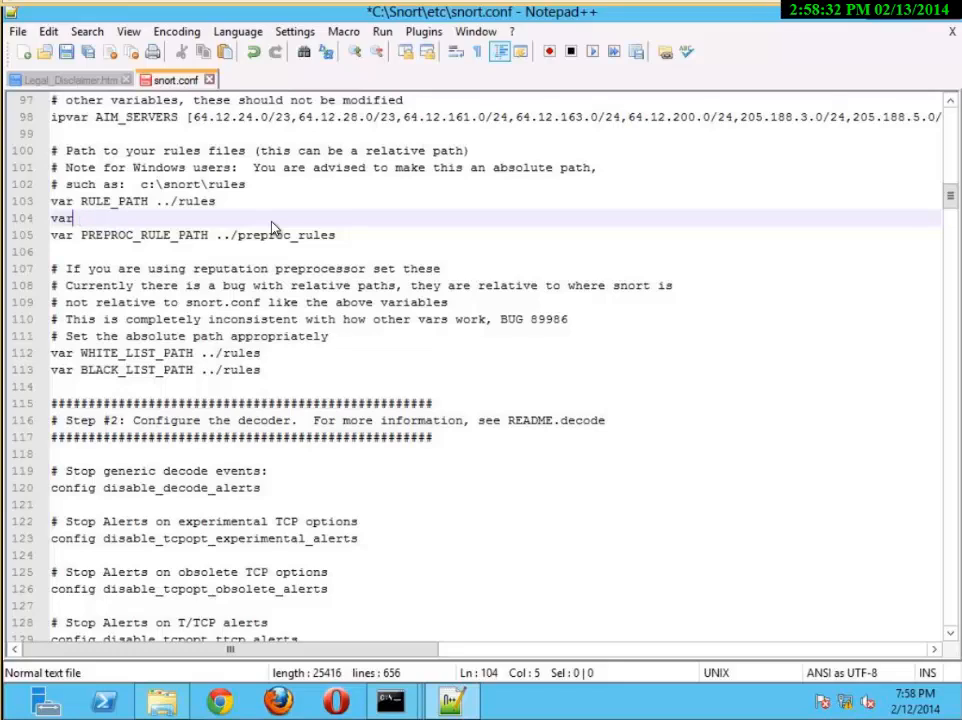
text(C)
text(:/)
text(Sn)
key(BackSpace)
key(BackSpace)
key(BackSpace)
key(BackSpace)
text(:\Snort)
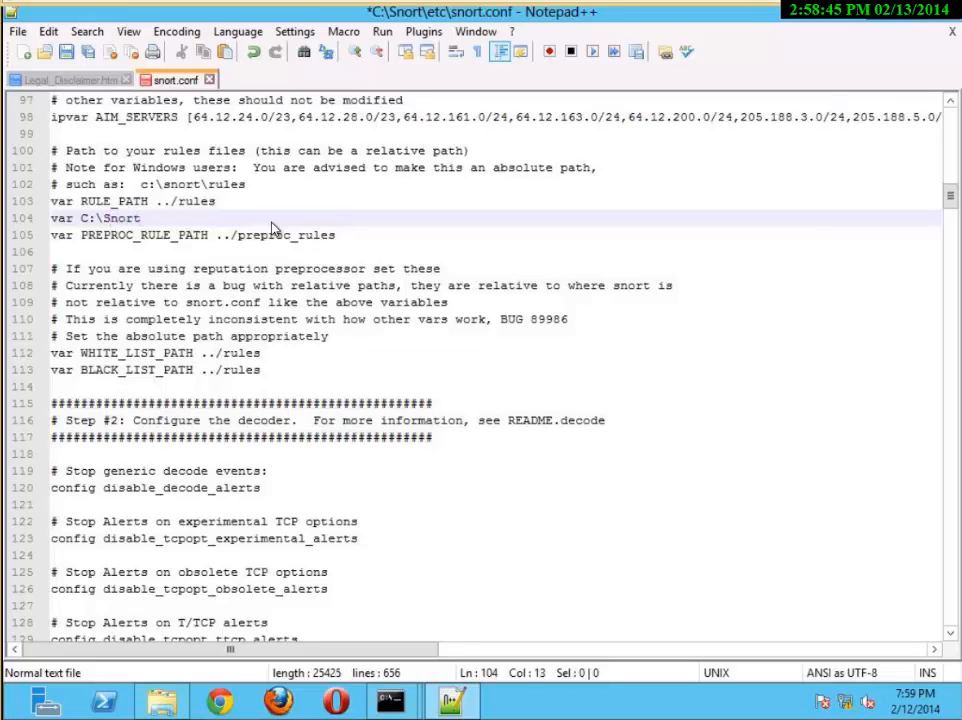
text(\rules)
Copy C:\Snort\rules from line 104 and substitute it for "PREPROC_RULE_PATH ../preproc_rules" on line 105.
click(181, 239)
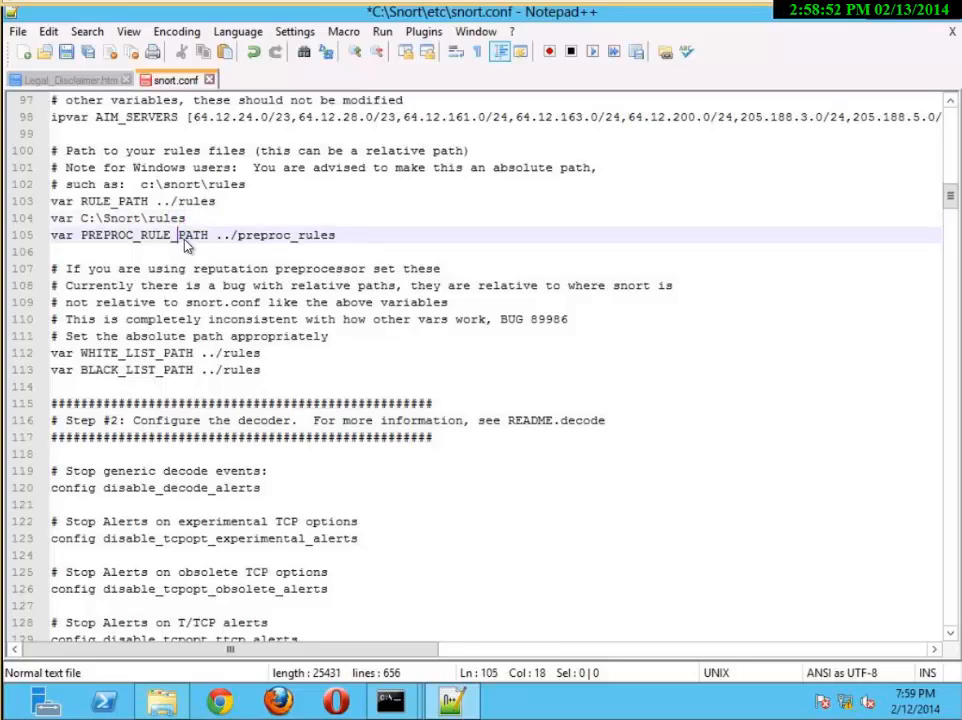
drag(190, 218, 81, 218)
key(ctrl+c)
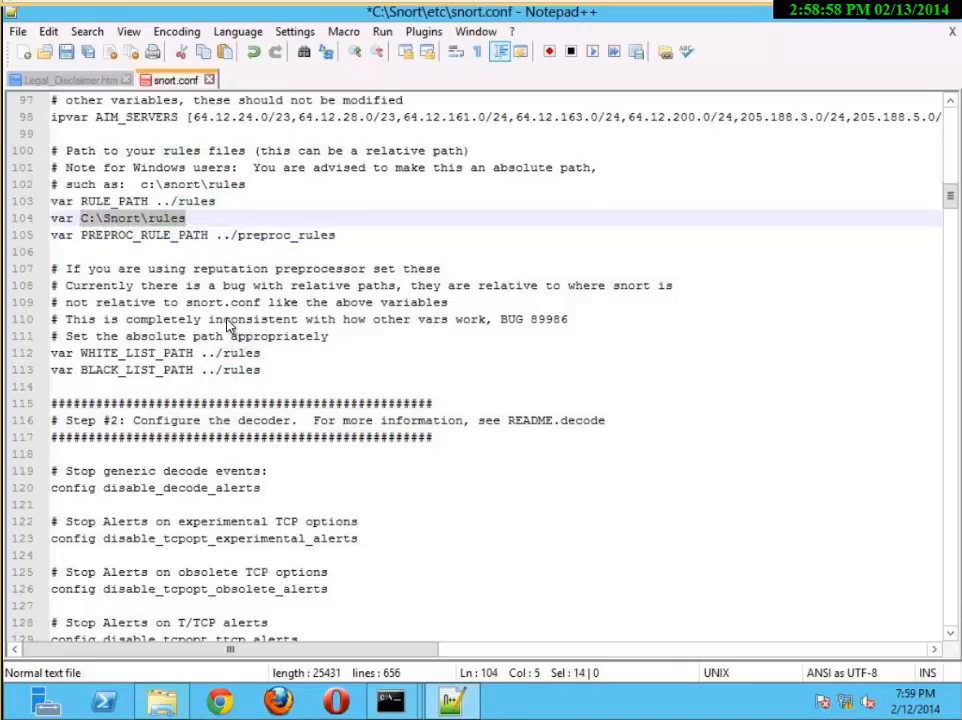
click(233, 238)
drag(341, 236, 84, 242)
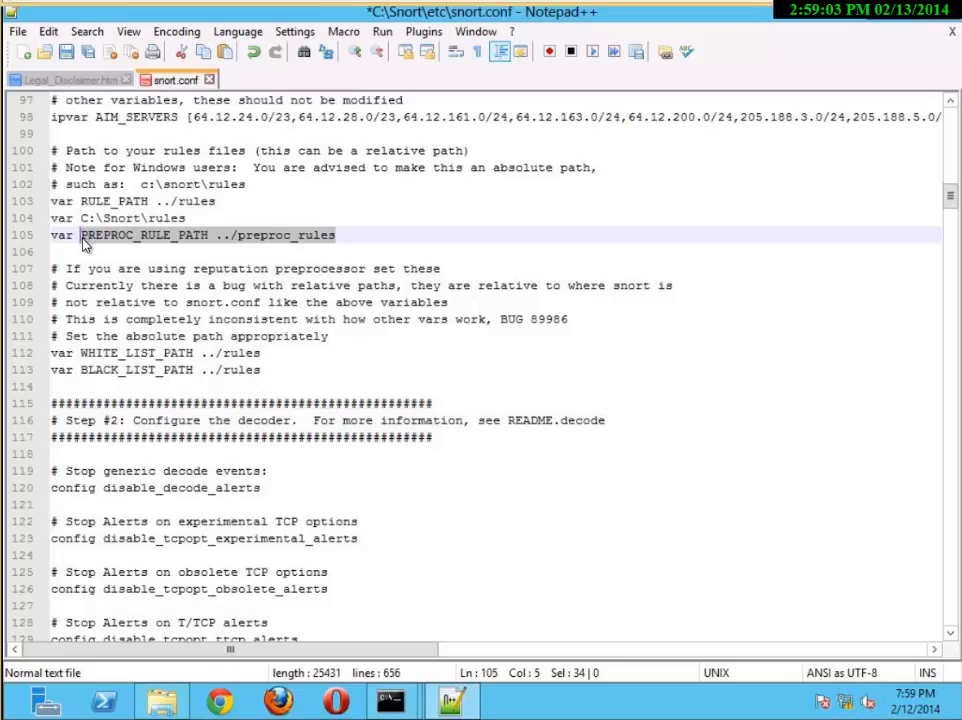
key(ctrl+v)
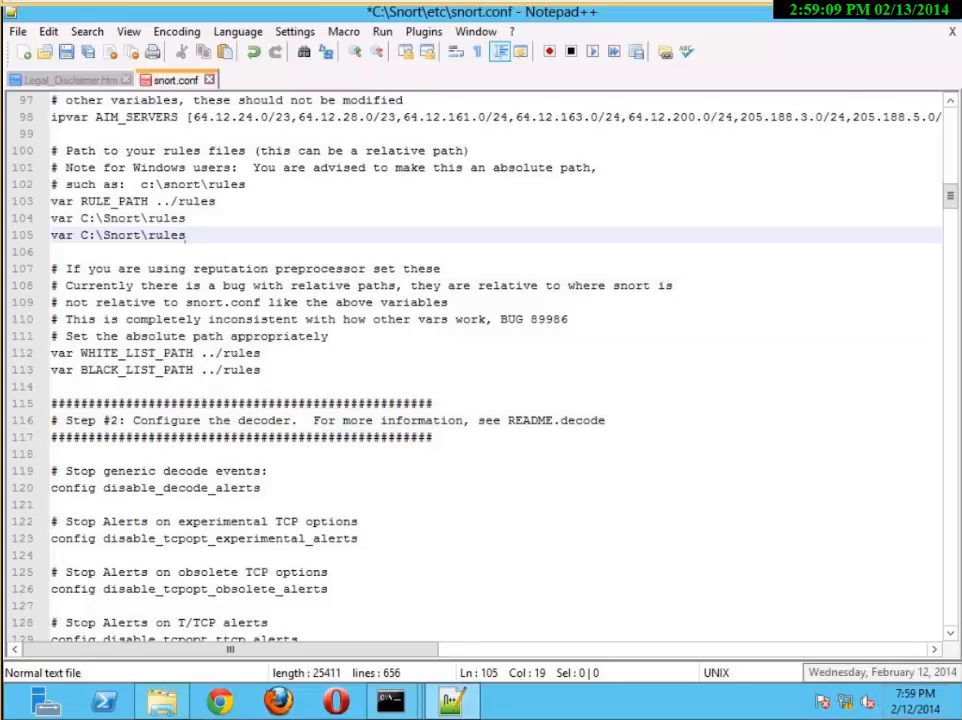
Replace "BLACK_LIST_PATH ../rules" on line 113 with the copied path C:\Snort\rules.
click(244, 370)
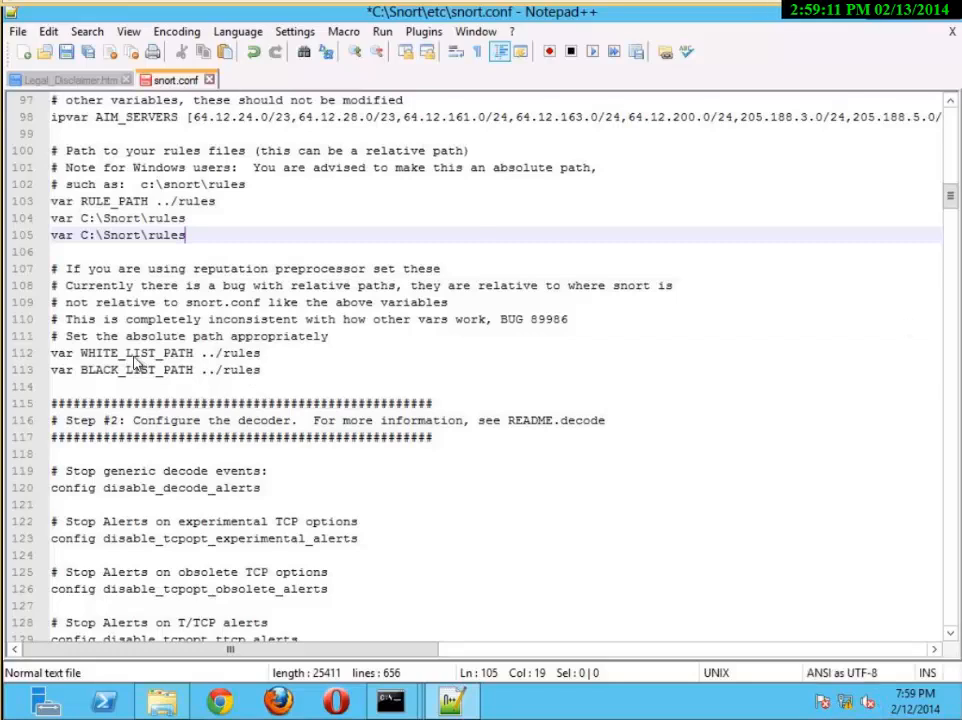
click(85, 370)
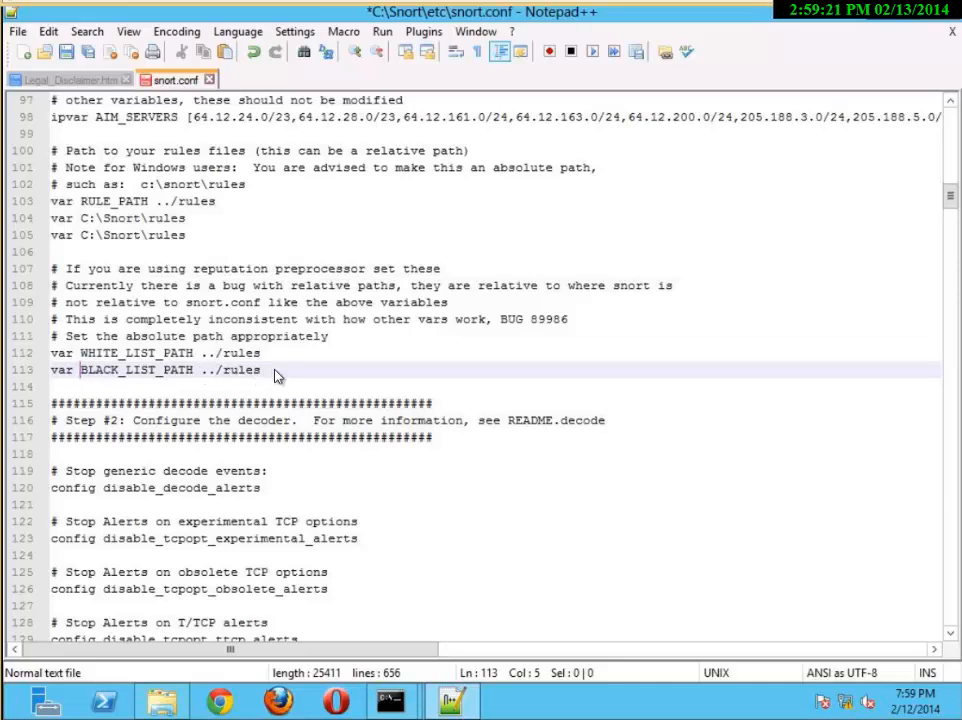
drag(277, 376, 83, 375)
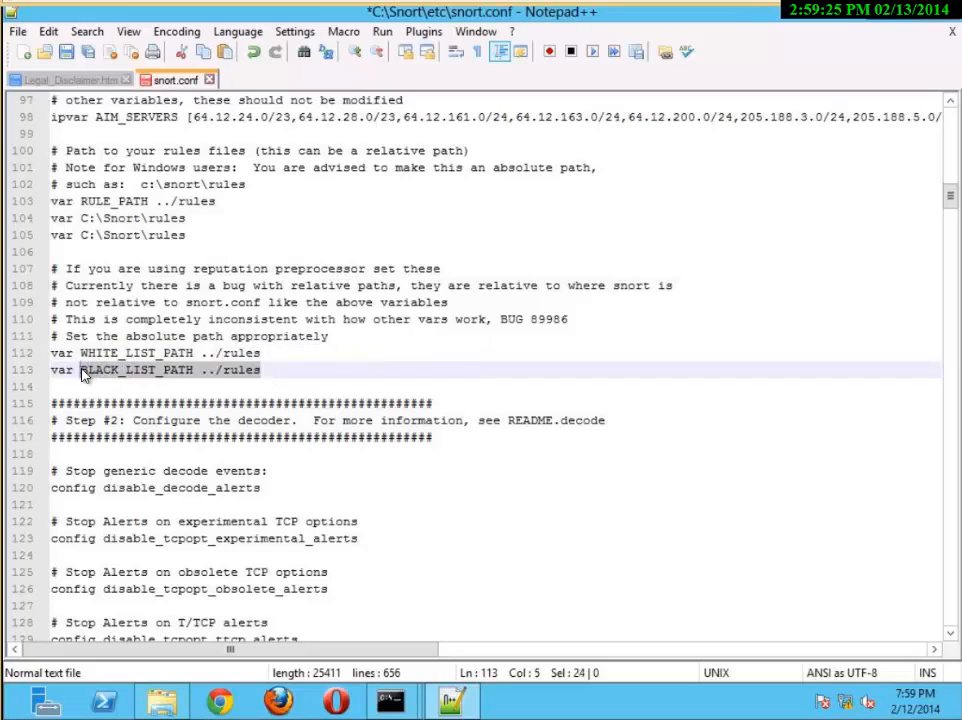
key(ctrl+v)
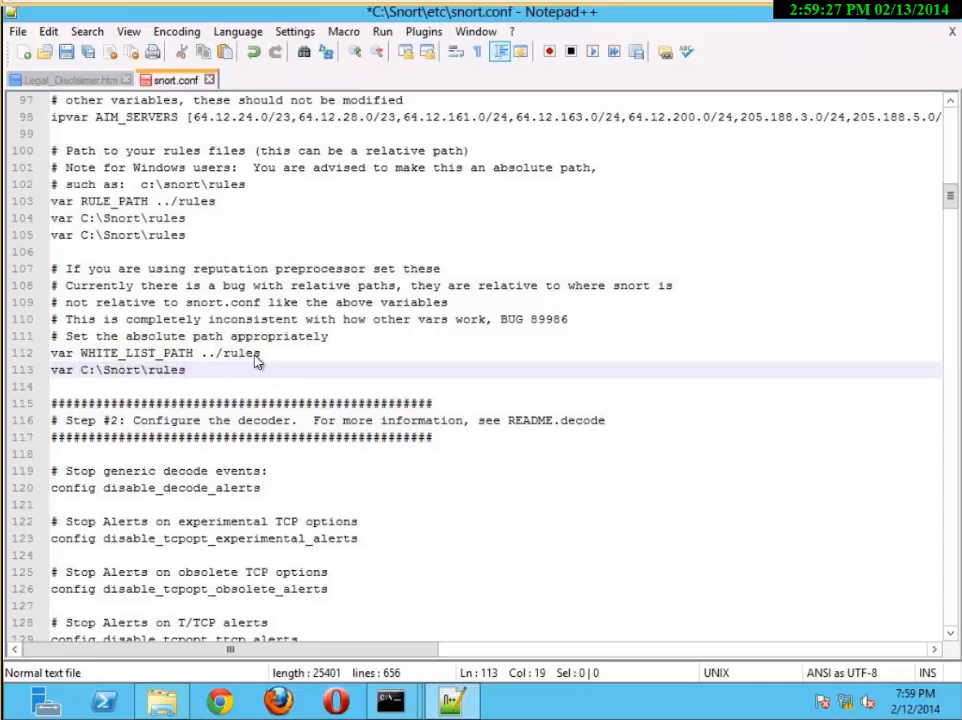
Replace "WHITE_LIST_PATH ../rules" on line 112 with the copied path C:\Snort\rules and save snort.conf.
drag(256, 362, 126, 360)
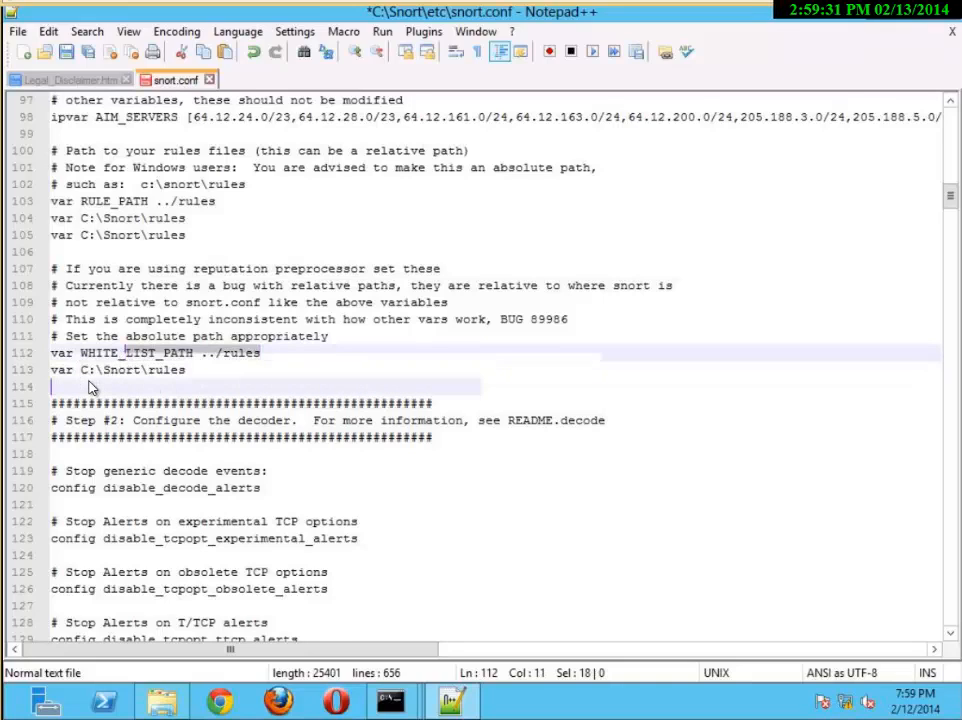
click(89, 387)
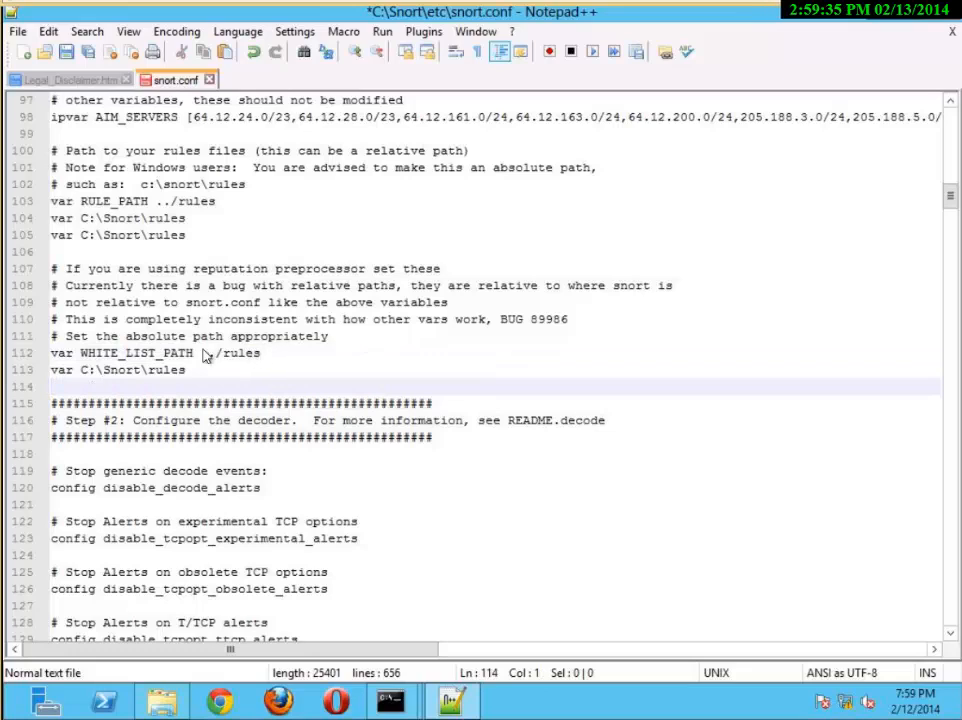
drag(260, 353, 86, 362)
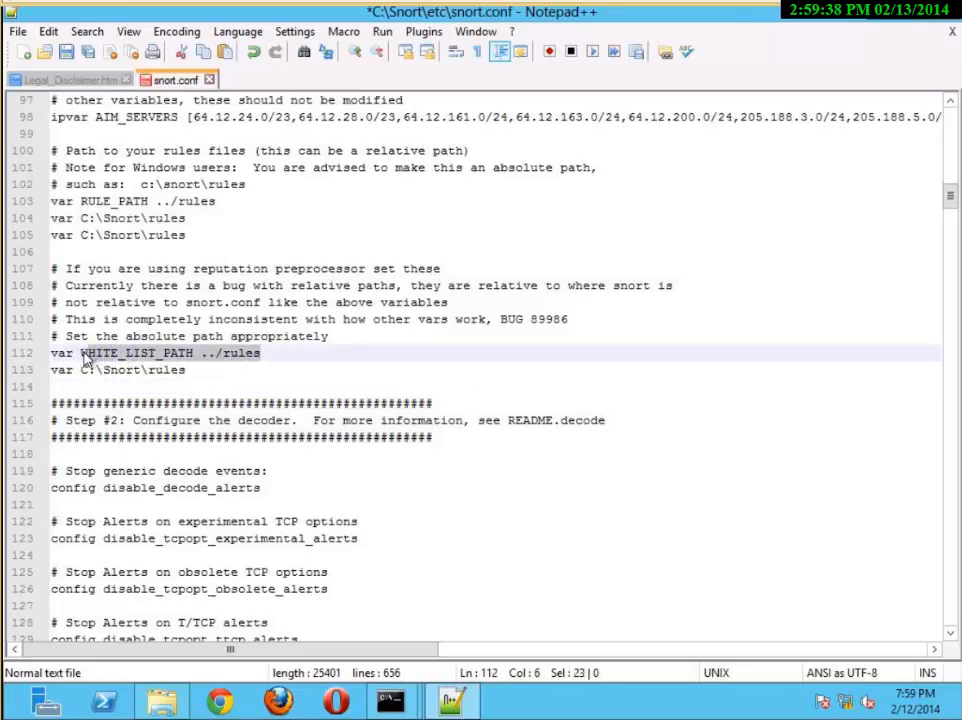
key(ctrl+v)
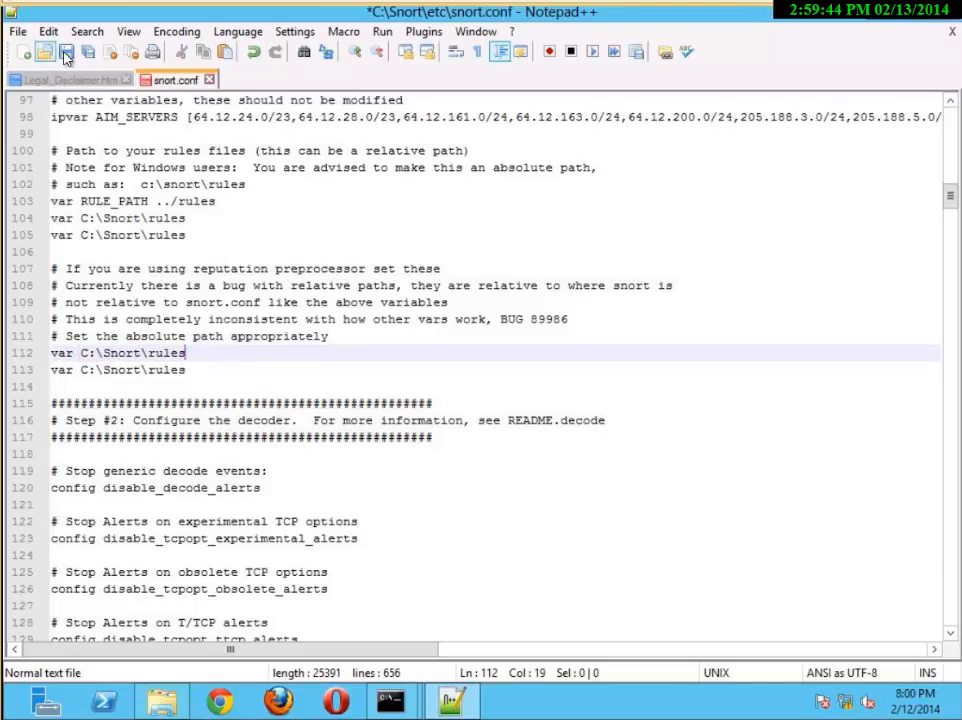
click(66, 53)
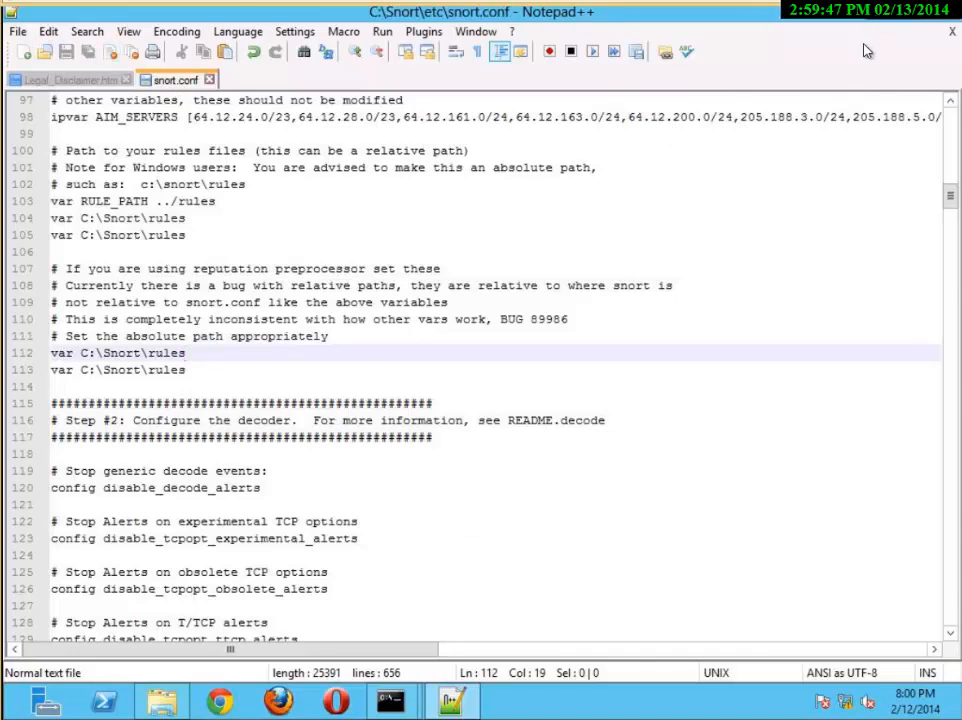
Minimize Notepad++ and go up from the etc folder to C:\Snort in File Explorer.
click(869, 10)
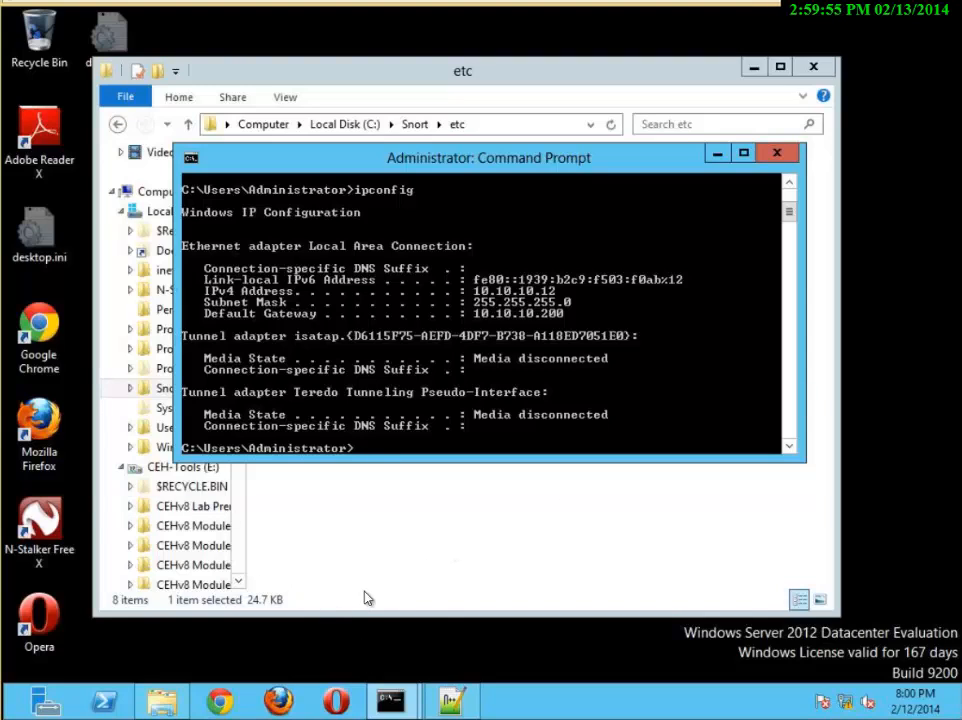
click(160, 393)
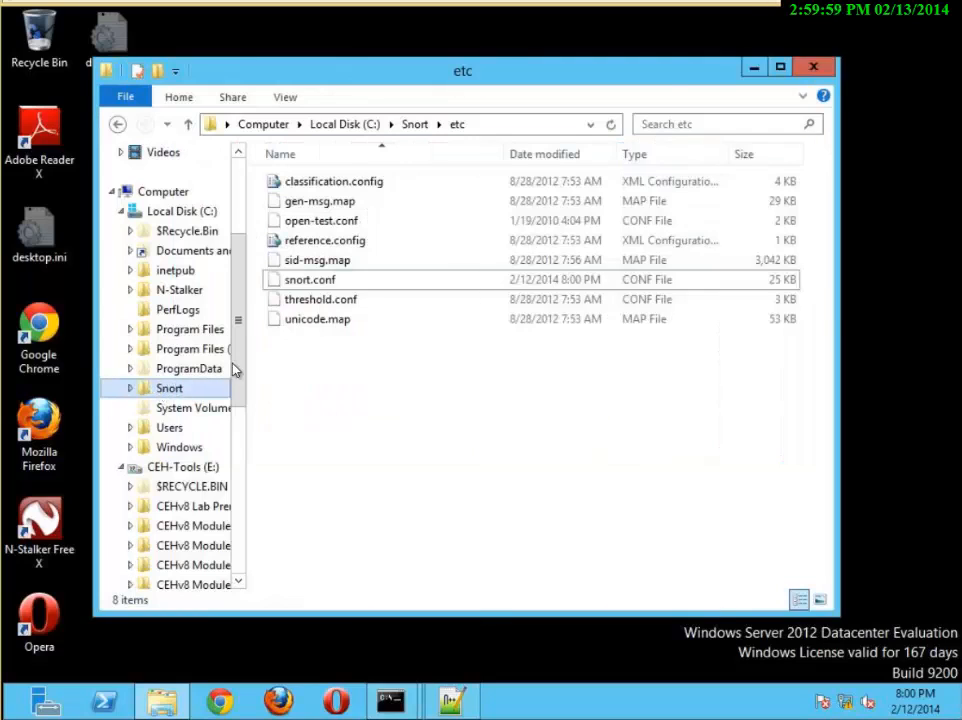
click(415, 124)
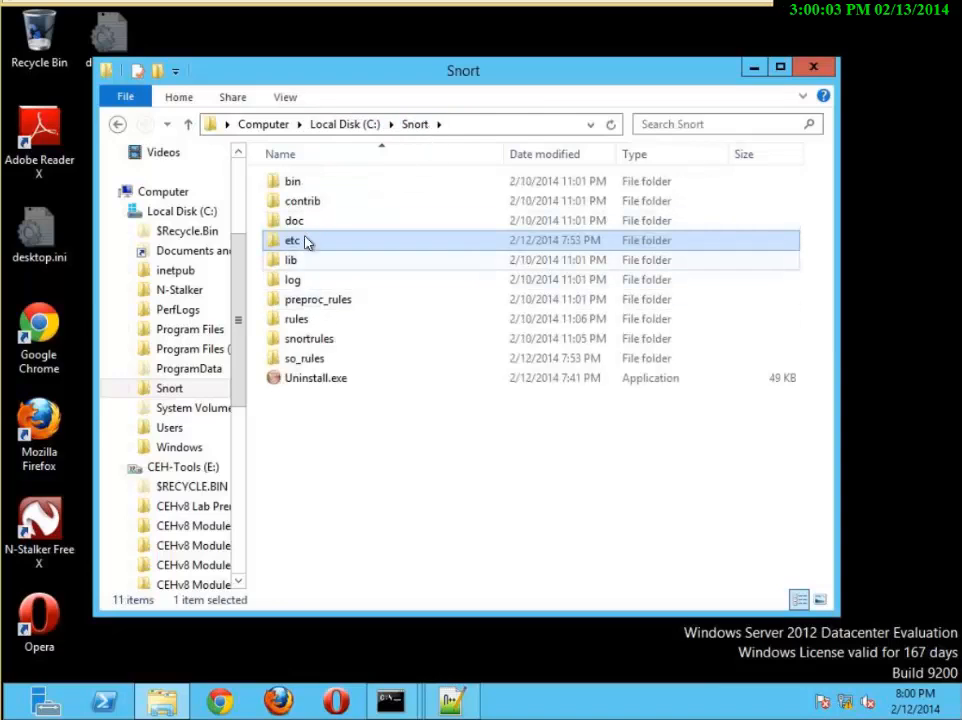
Open the snortrules folder, go into its rules subfolder and create a new text document there.
double_click(313, 343)
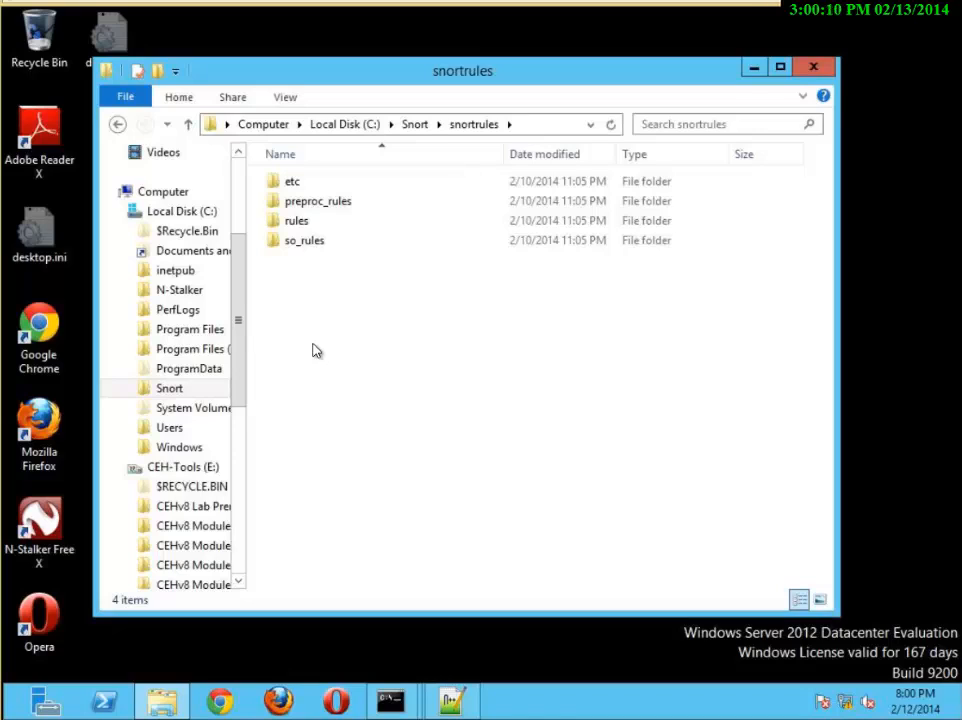
right_click(326, 273)
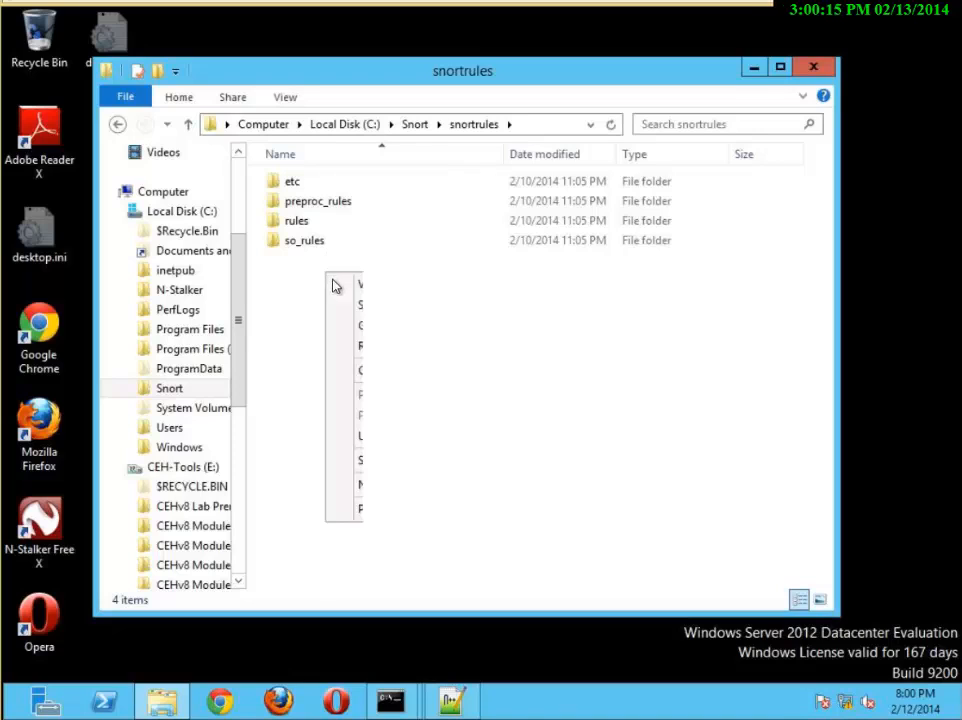
mouse_move(416, 495)
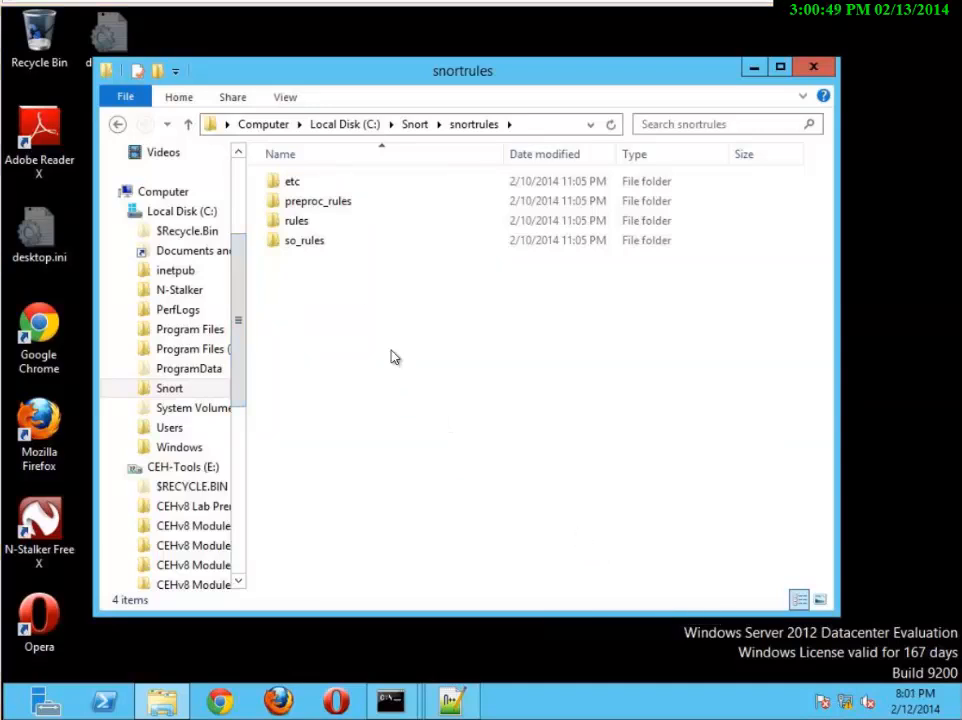
double_click(309, 222)
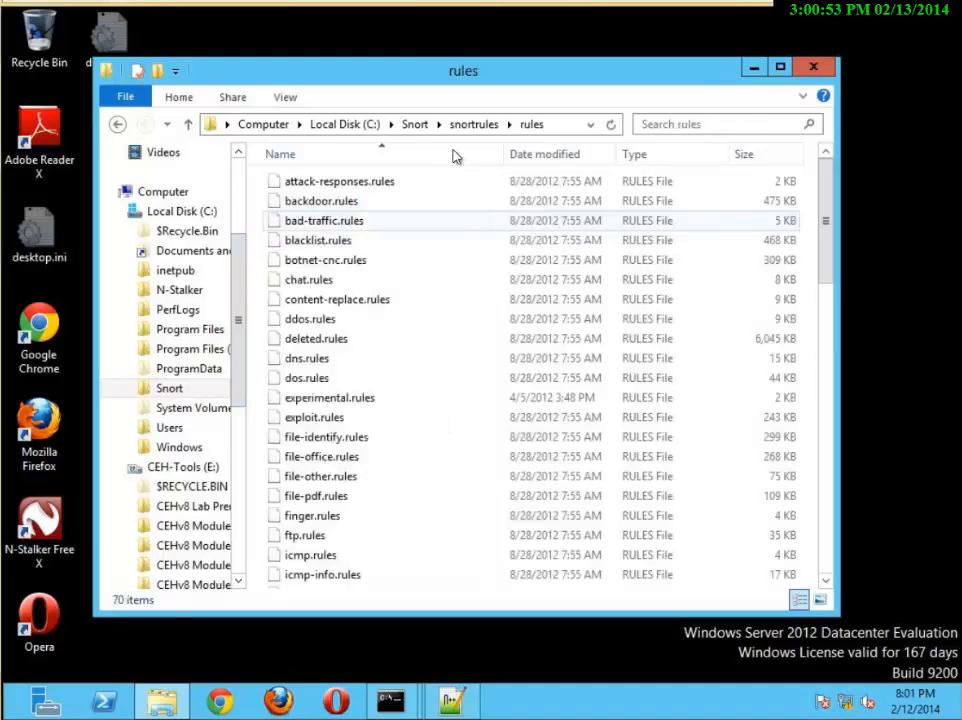
right_click(432, 425)
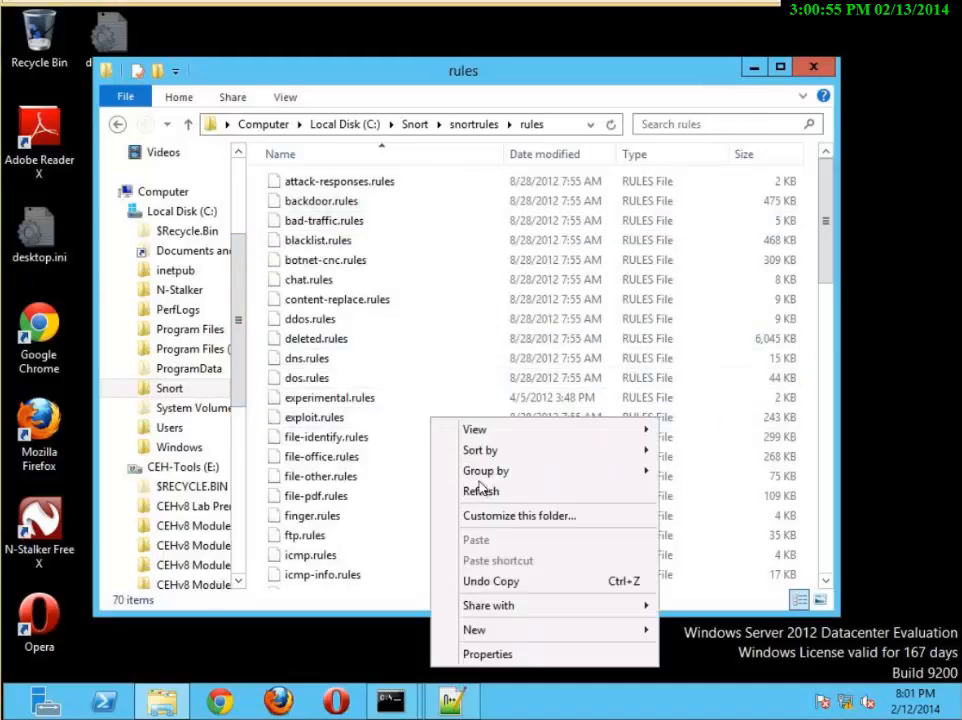
mouse_move(521, 635)
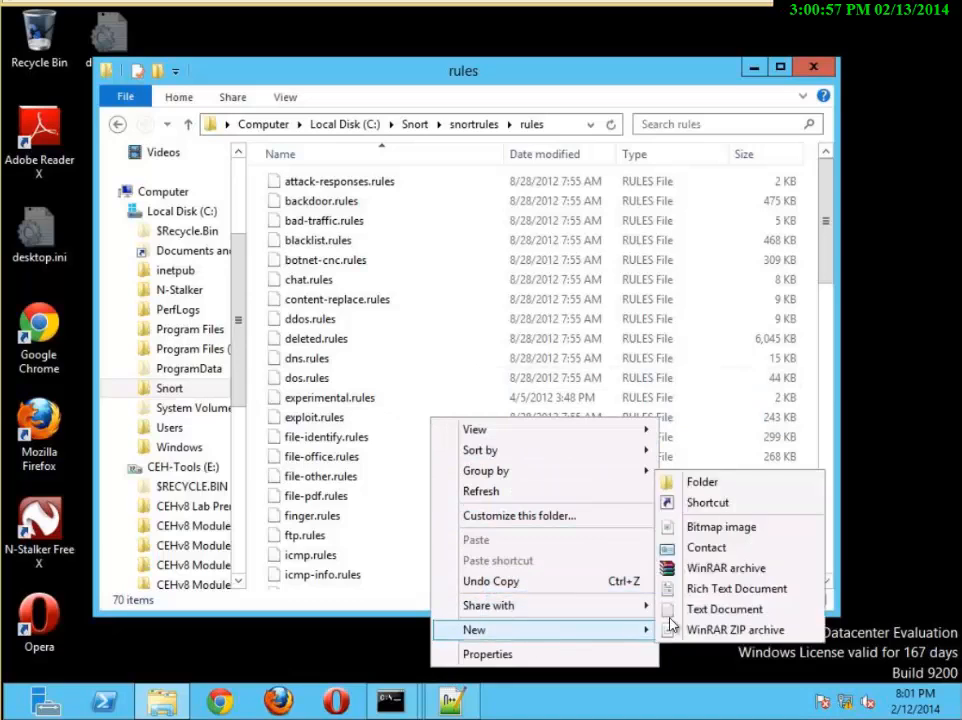
click(724, 610)
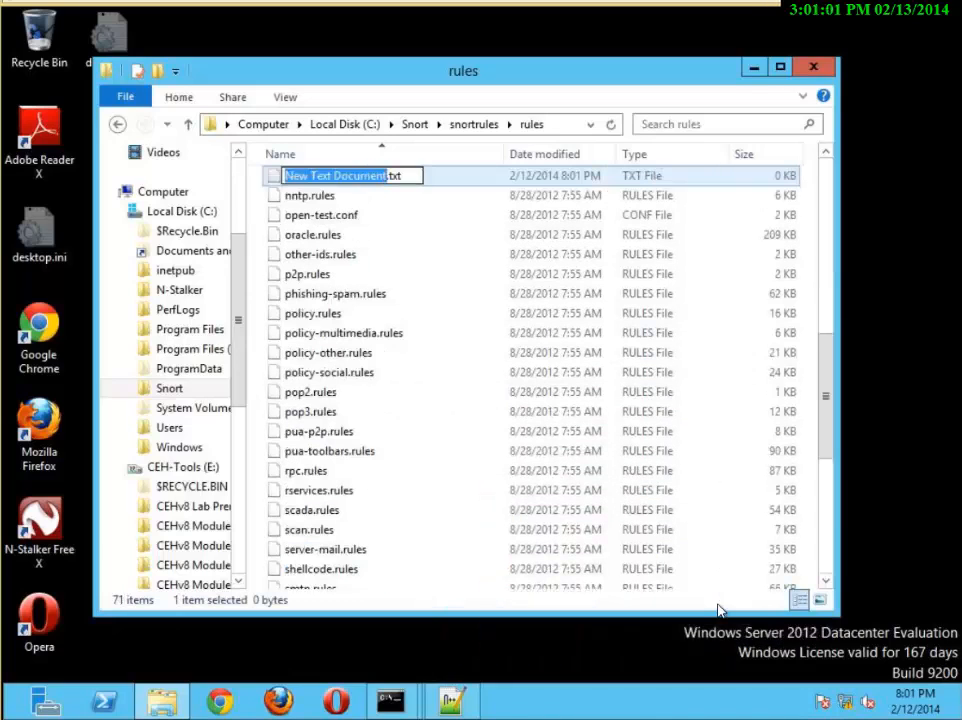
Name the new text document whit_list.rules and accept the file extension change.
text(whitye)
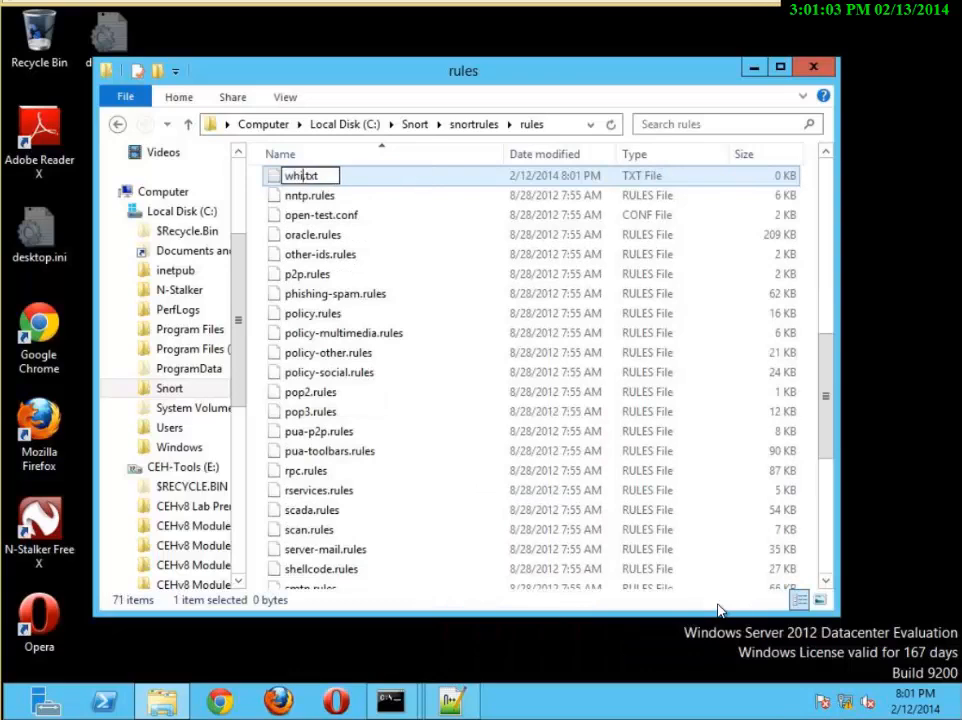
key(BackSpace)
key(BackSpace)
text(e)
key(BackSpace)
text(_list)
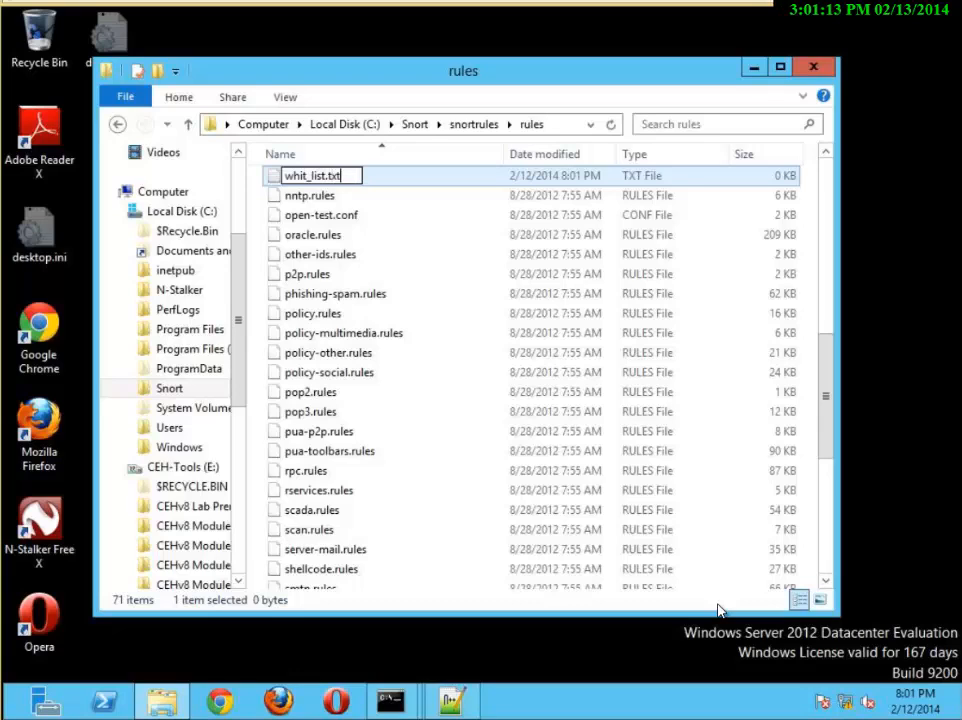
key(BackSpace)
key(BackSpace)
key(BackSpace)
text(rules)
key(Return)
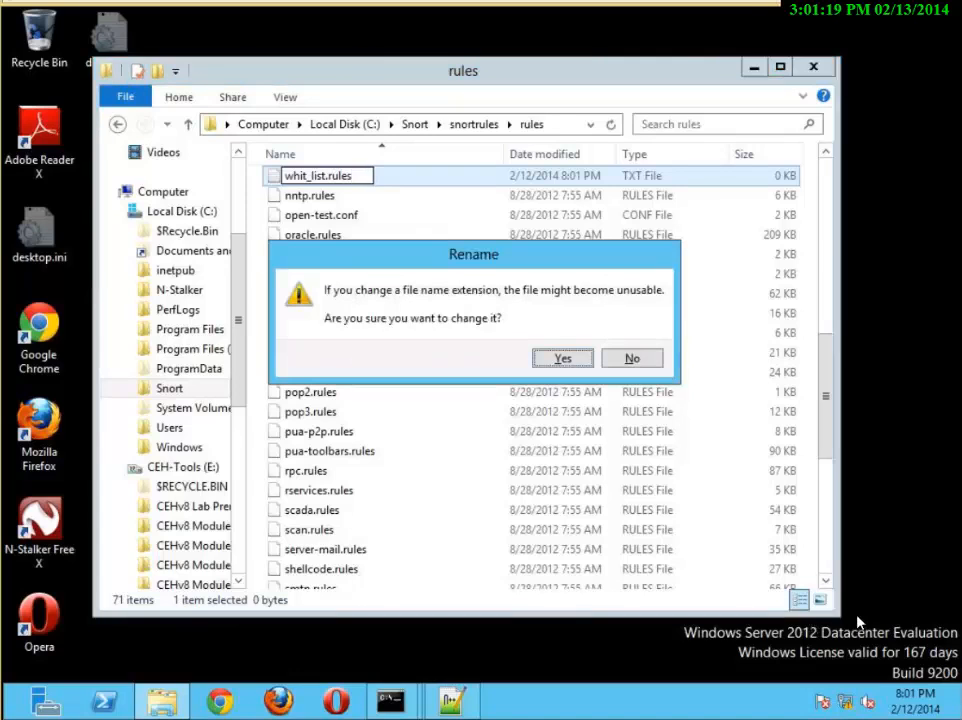
click(573, 365)
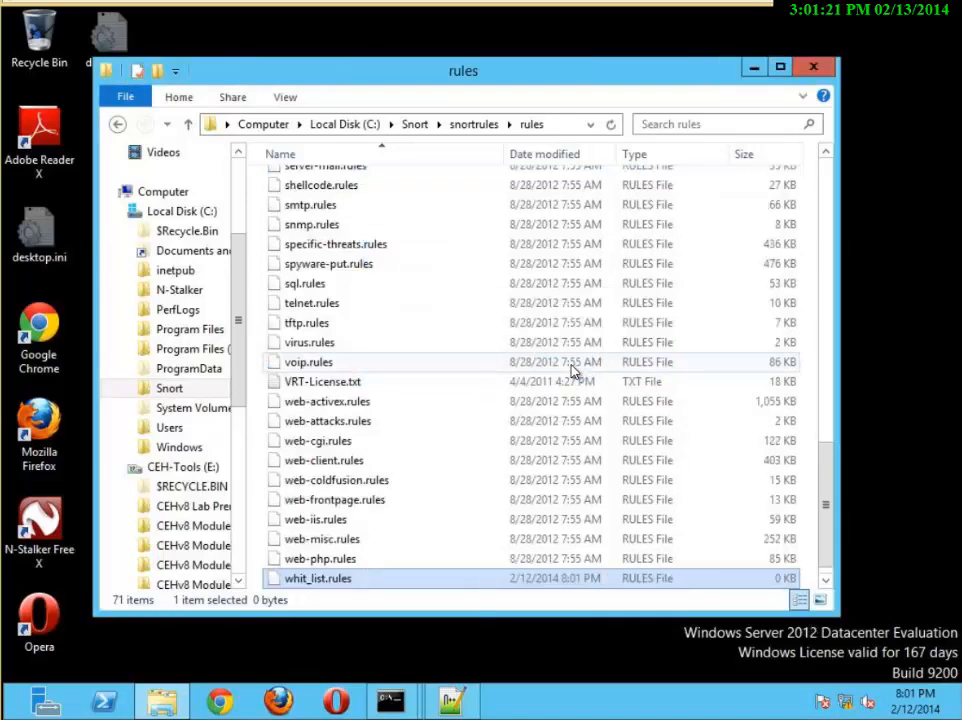
Create another text document in the rules folder named black_.txt and decline turning on Sticky Keys.
right_click(452, 479)
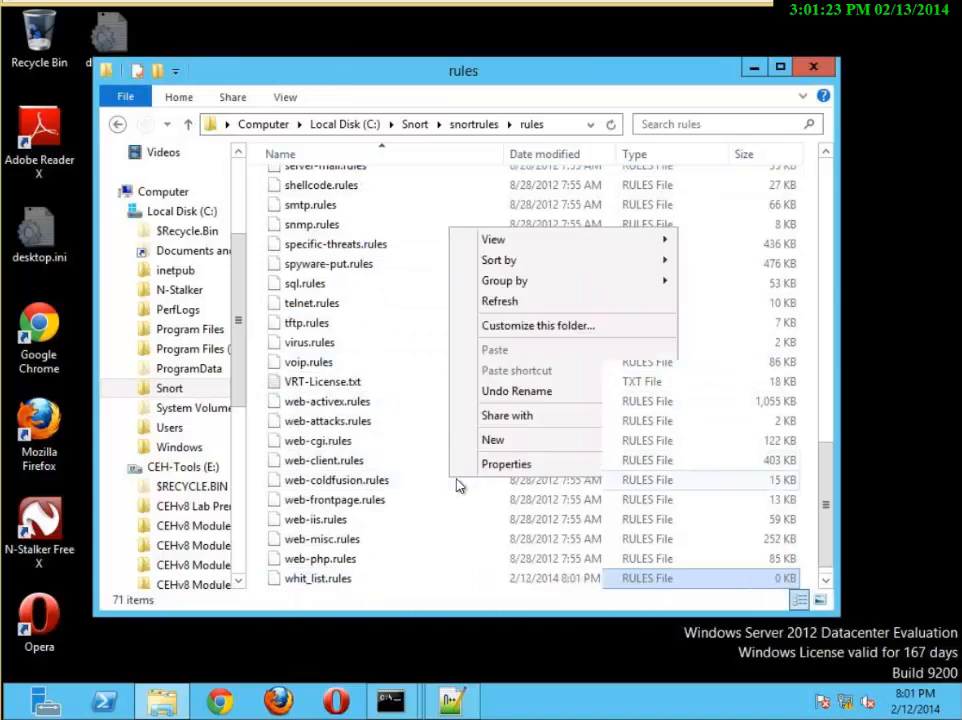
mouse_move(498, 443)
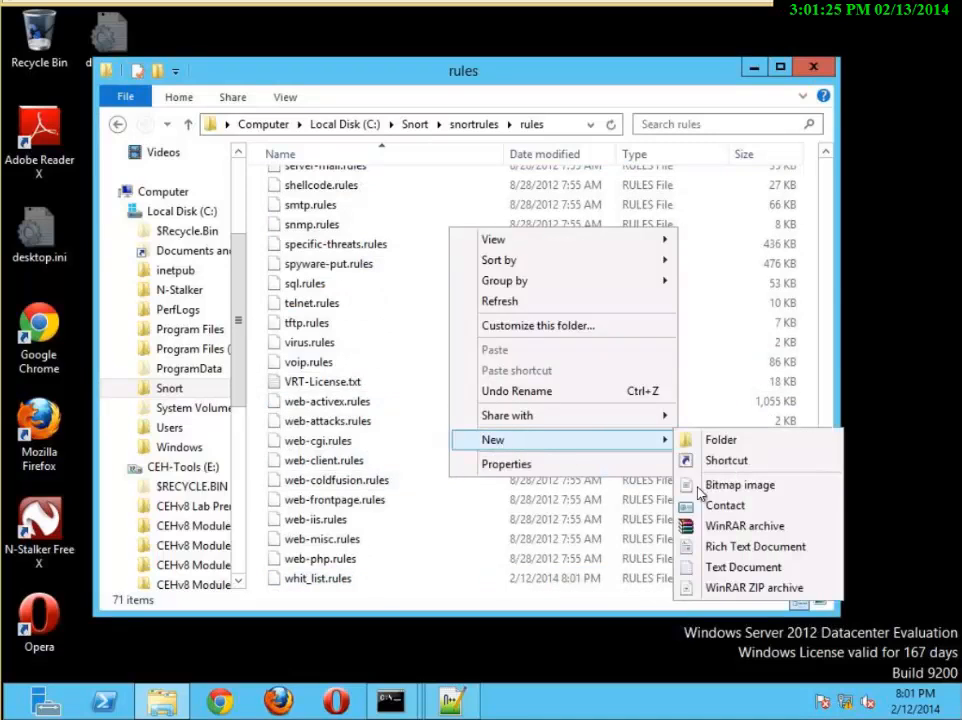
click(731, 567)
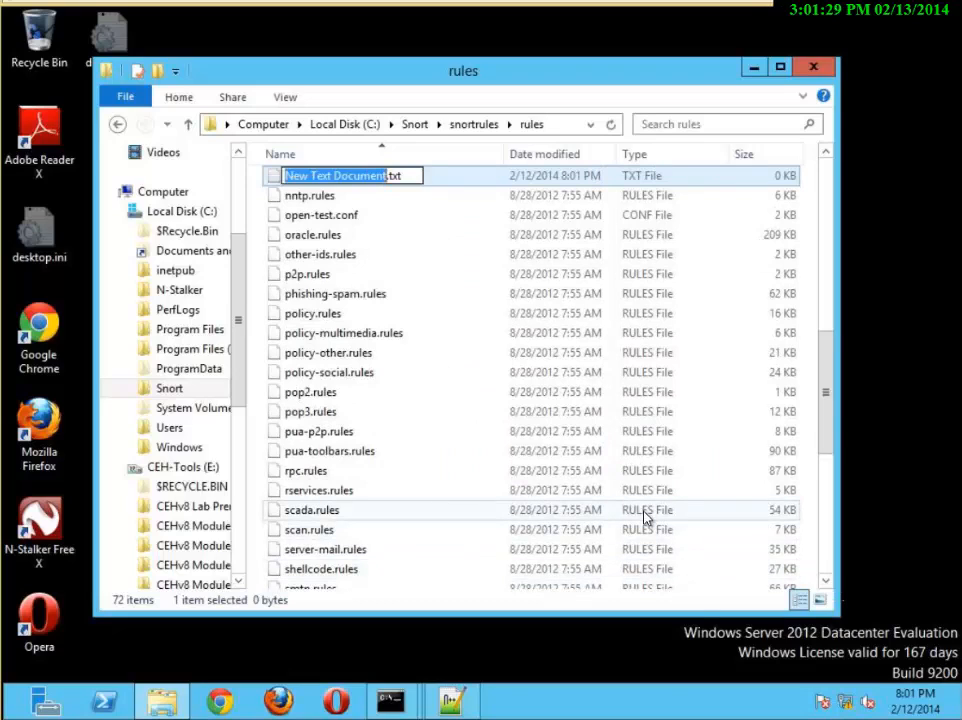
text(black)
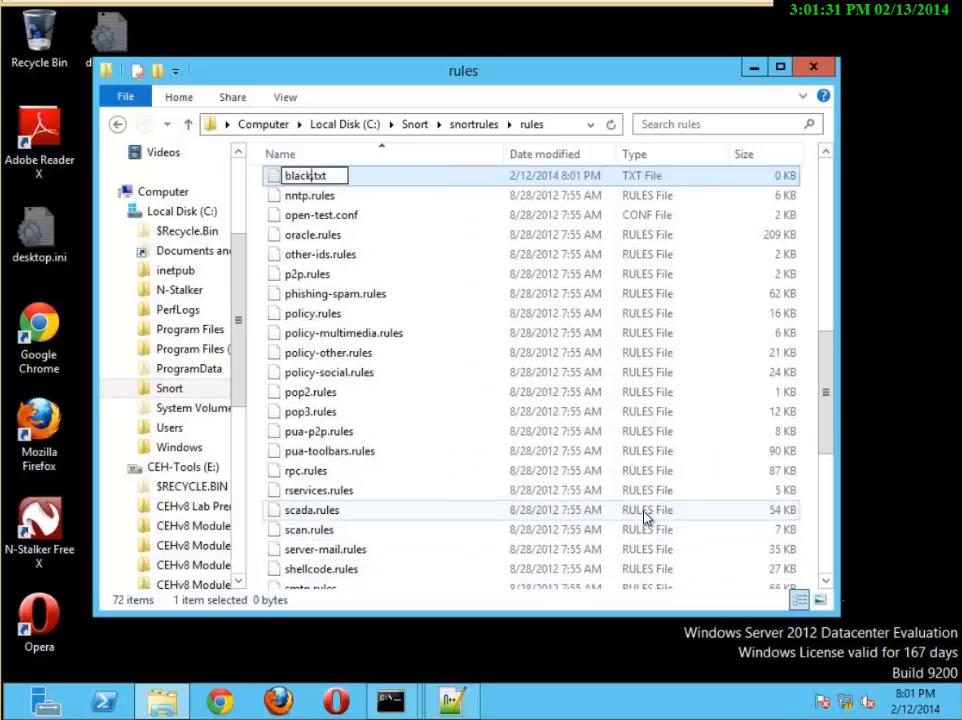
key(shift)
key(shift)
key(shift)
key(shift)
key(shift)
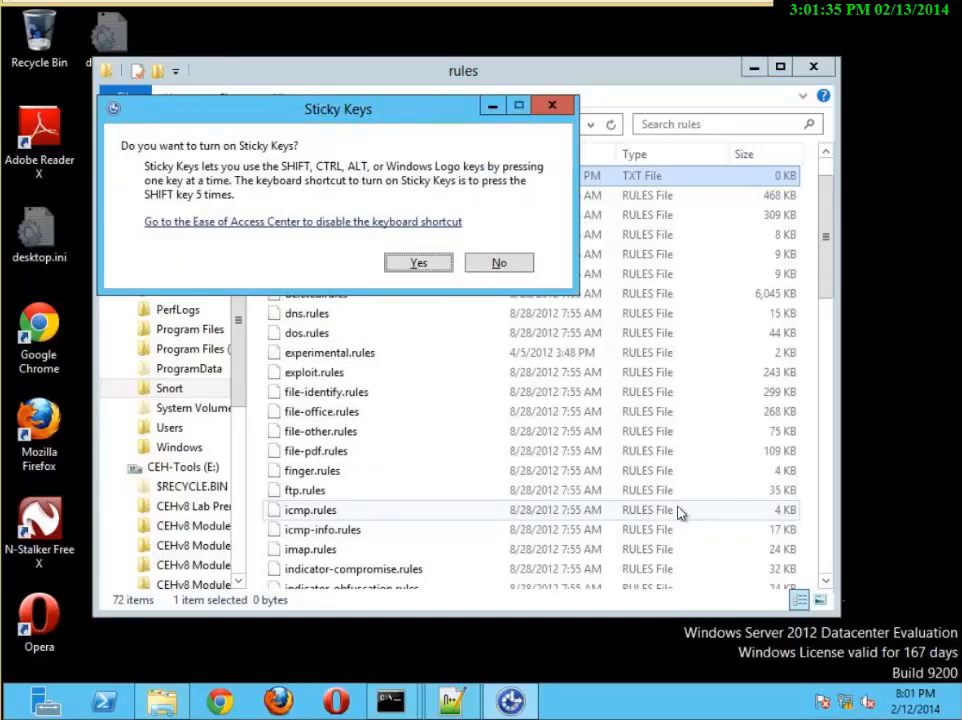
click(498, 262)
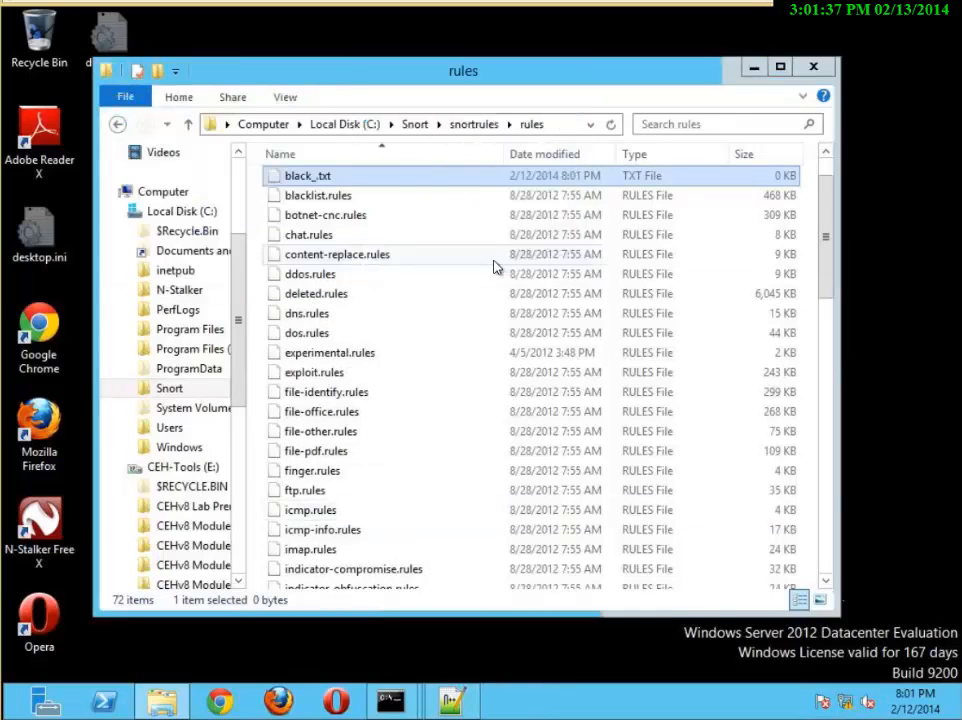
Rename black_.txt to black_list.rules and accept the file extension change.
right_click(324, 182)
click(316, 199)
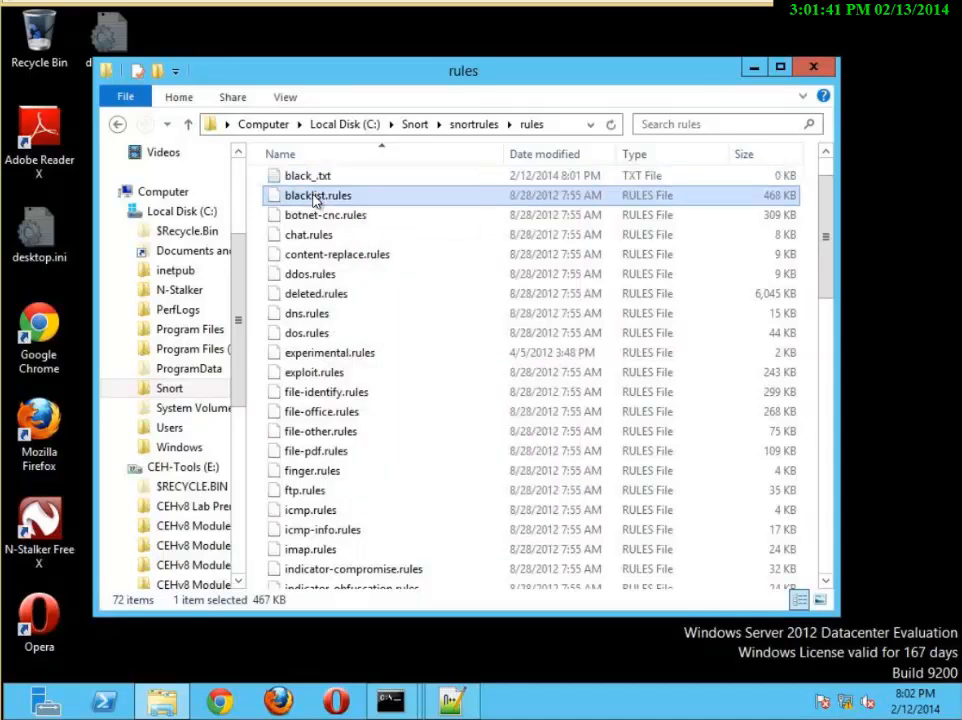
click(315, 177)
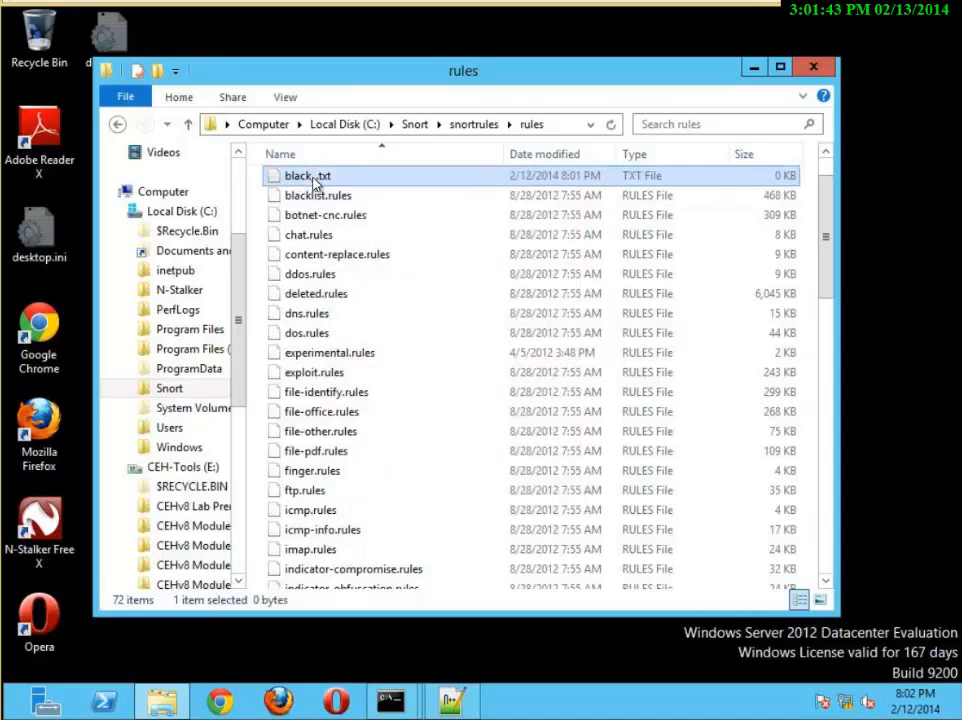
right_click(315, 182)
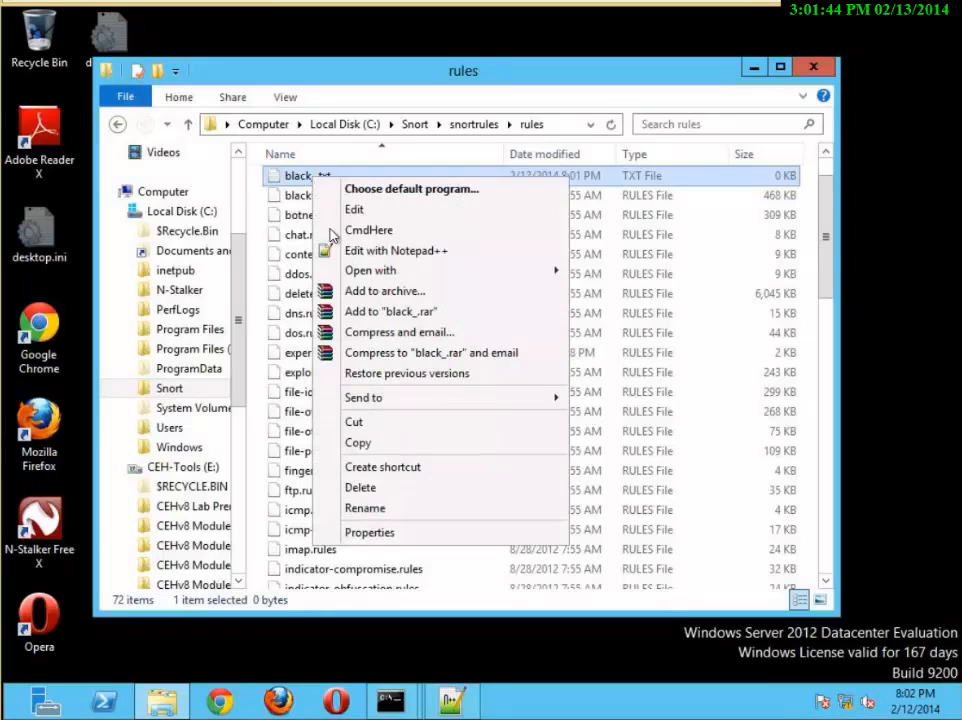
click(366, 510)
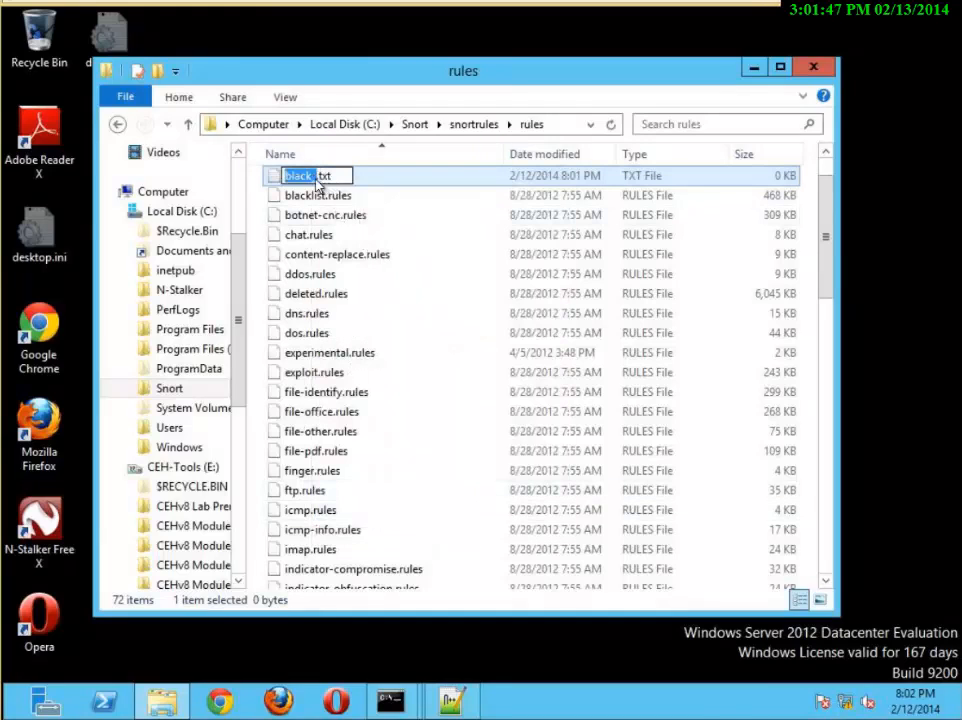
click(319, 177)
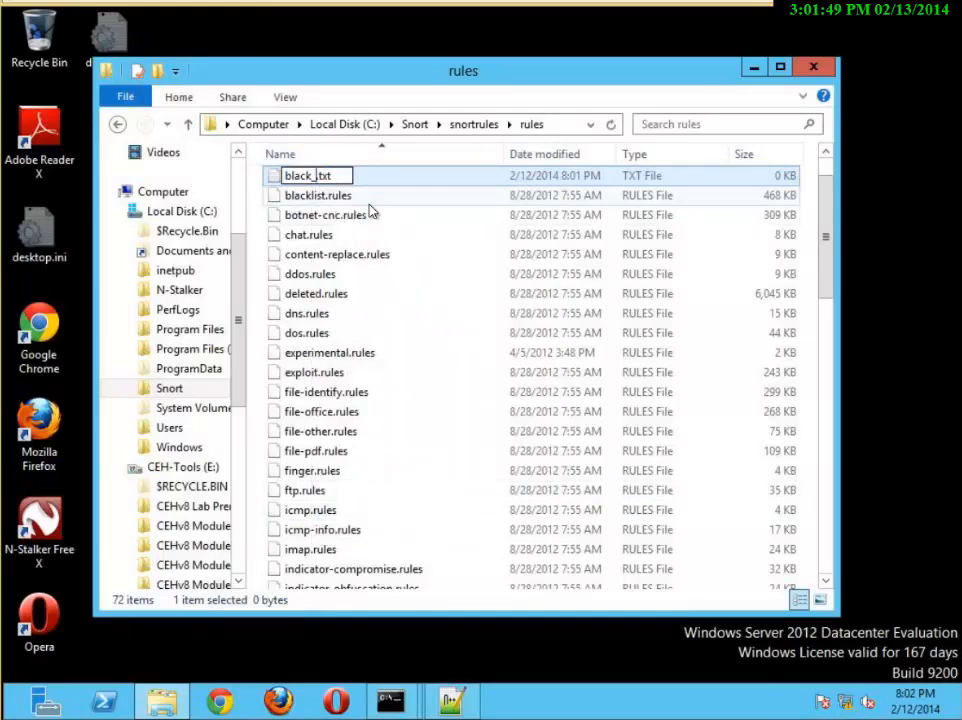
text(lu)
key(BackSpace)
text(ist)
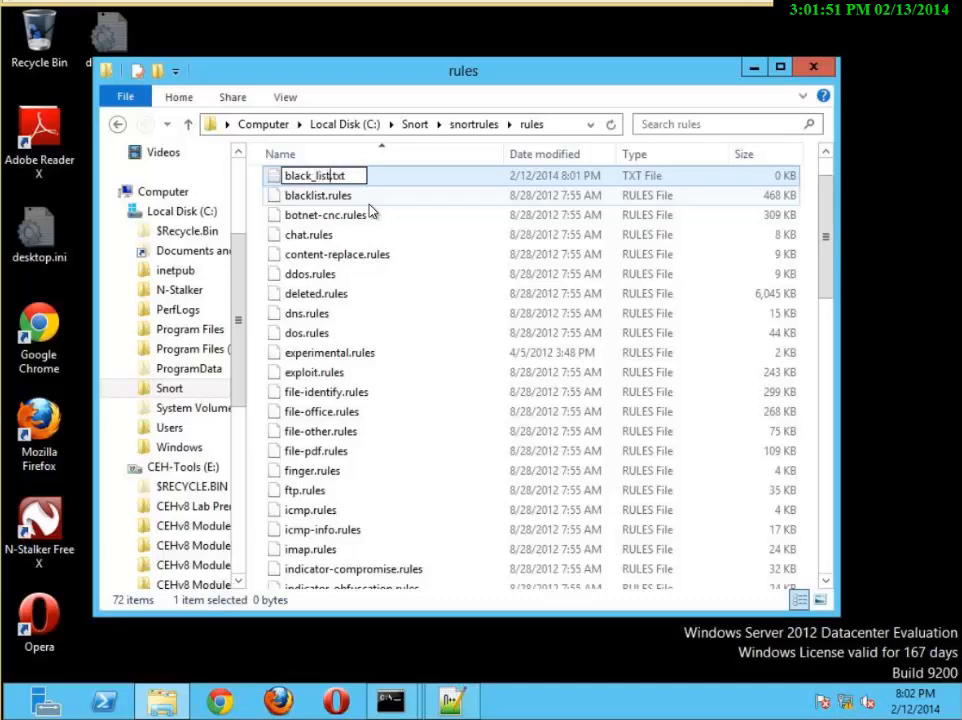
key(BackSpace)
key(BackSpace)
key(BackSpace)
text(rules)
key(Return)
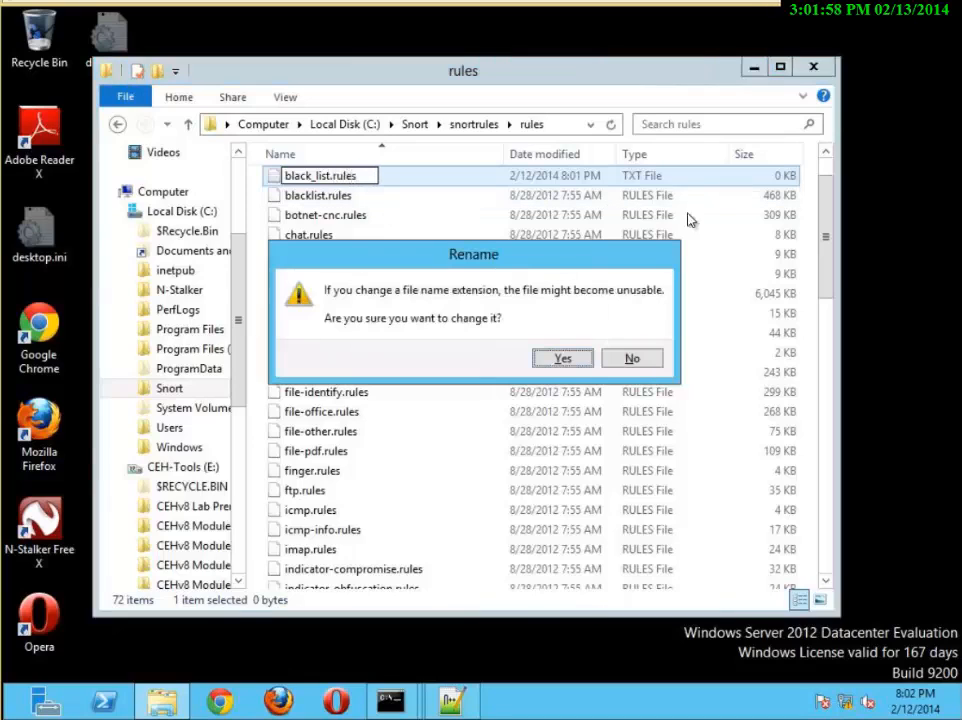
click(568, 358)
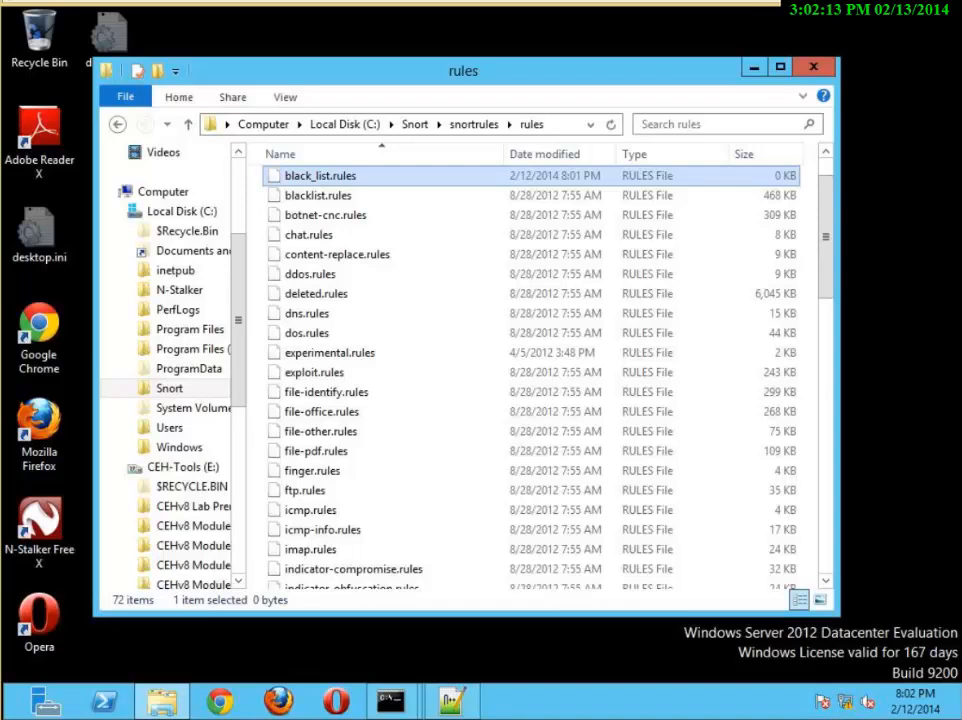
Switch to snort.conf in Notepad++ and review it from the server variables down to the Step #4 dynamic loaded libraries section.
click(452, 704)
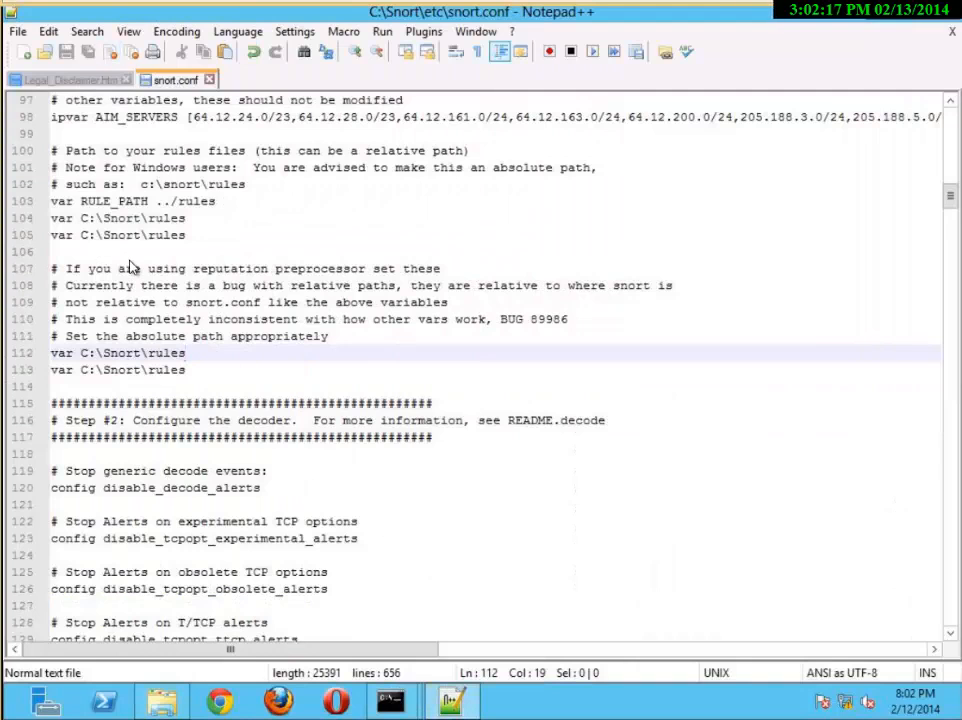
scroll(140, 272, up, 4)
scroll(140, 272, up, 11)
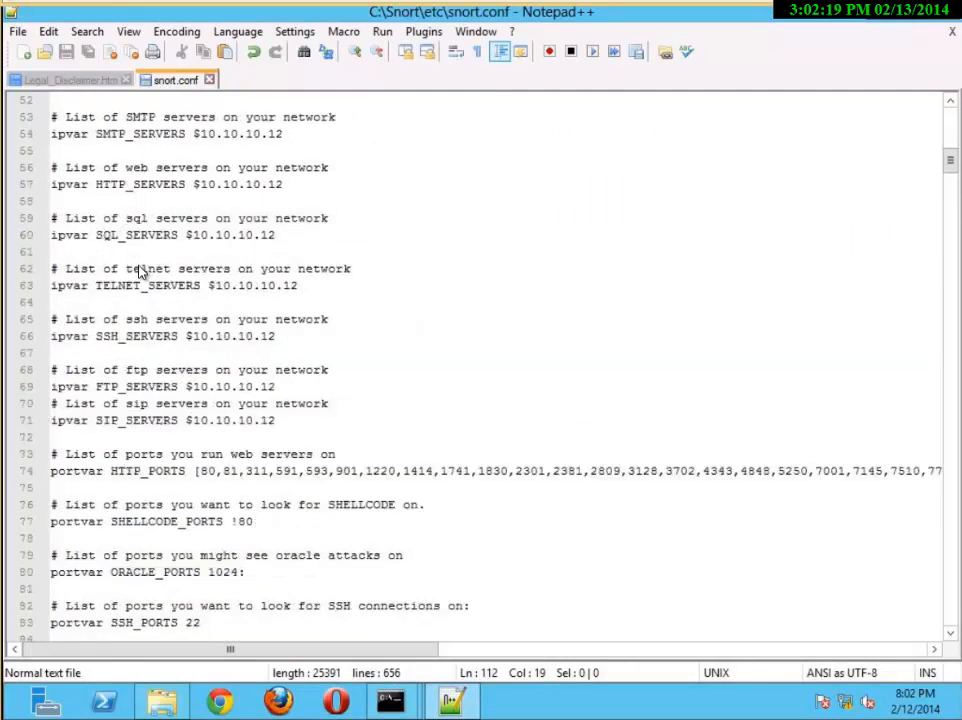
scroll(140, 272, up, 2)
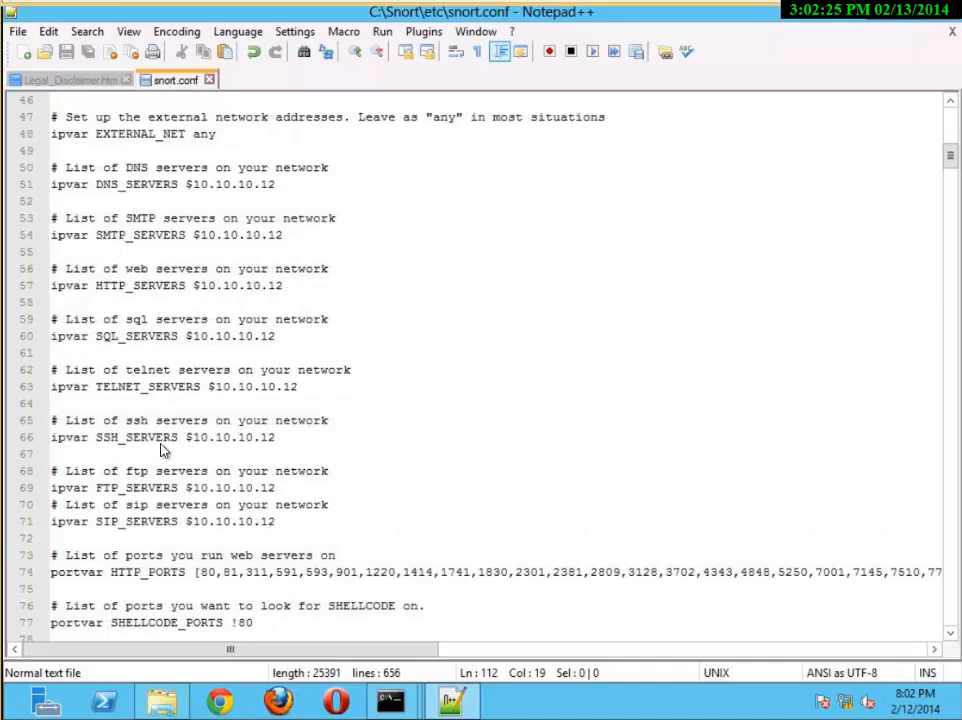
scroll(170, 452, down, 10)
scroll(185, 452, down, 19)
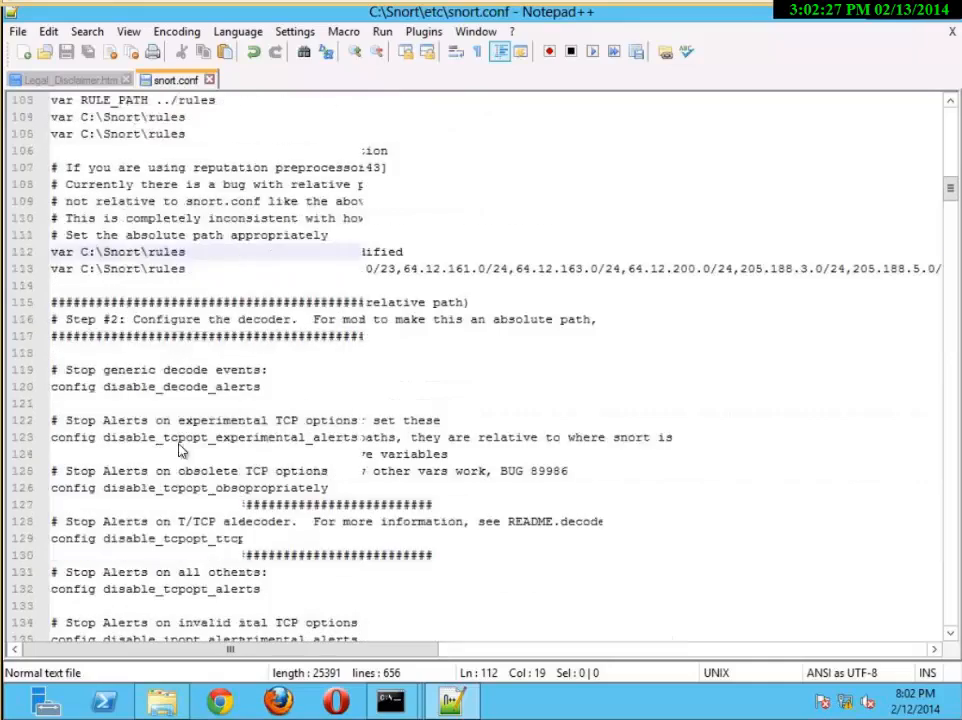
scroll(182, 443, down, 19)
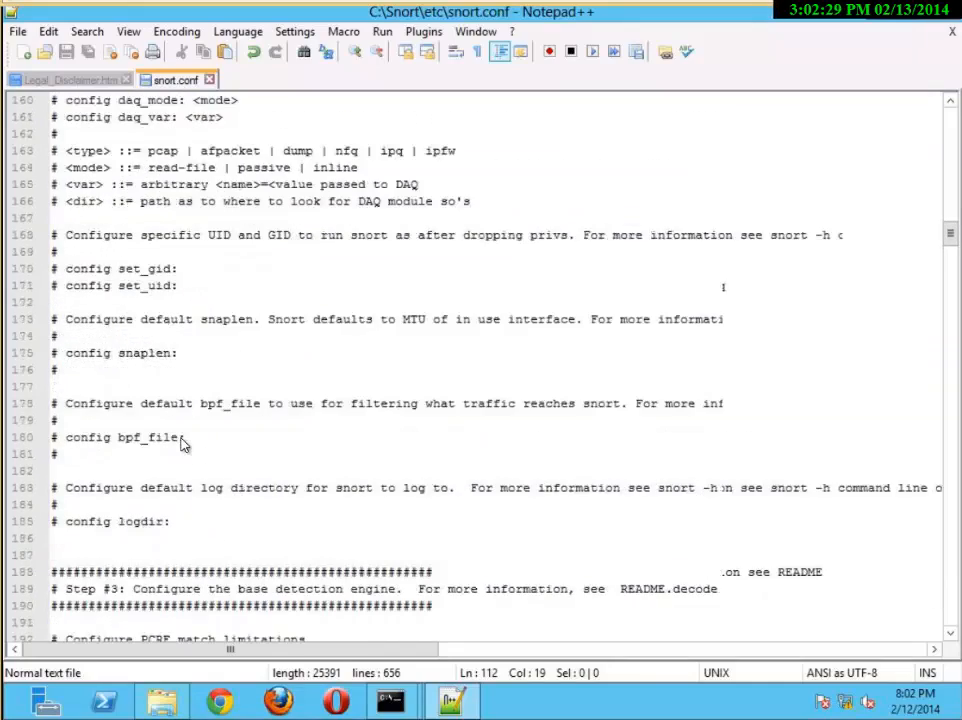
scroll(183, 444, down, 3)
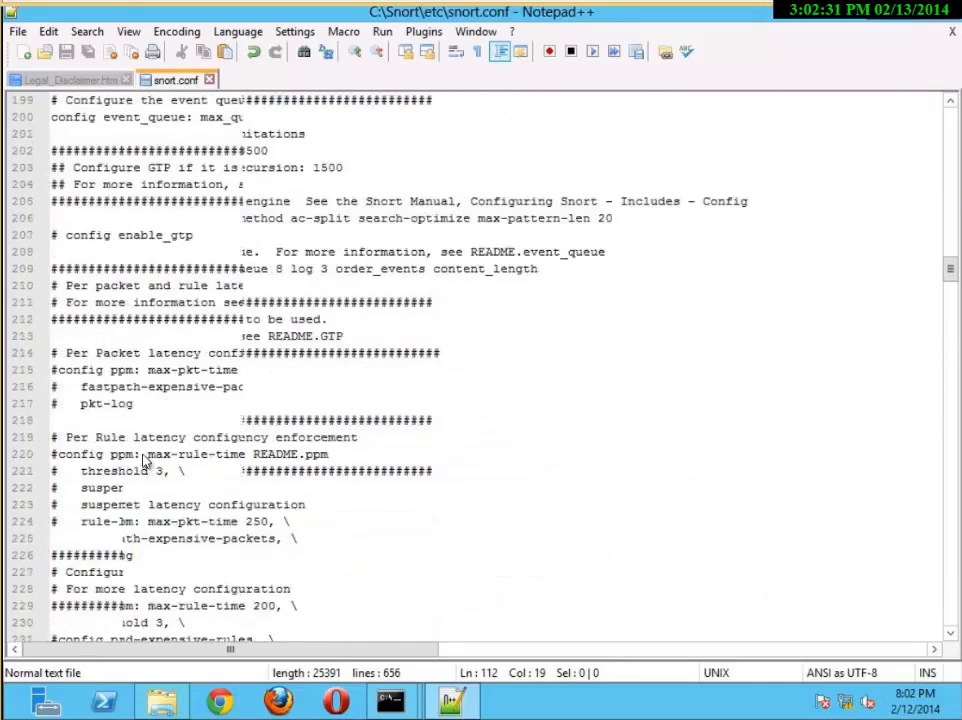
scroll(110, 490, down, 2)
scroll(125, 497, down, 7)
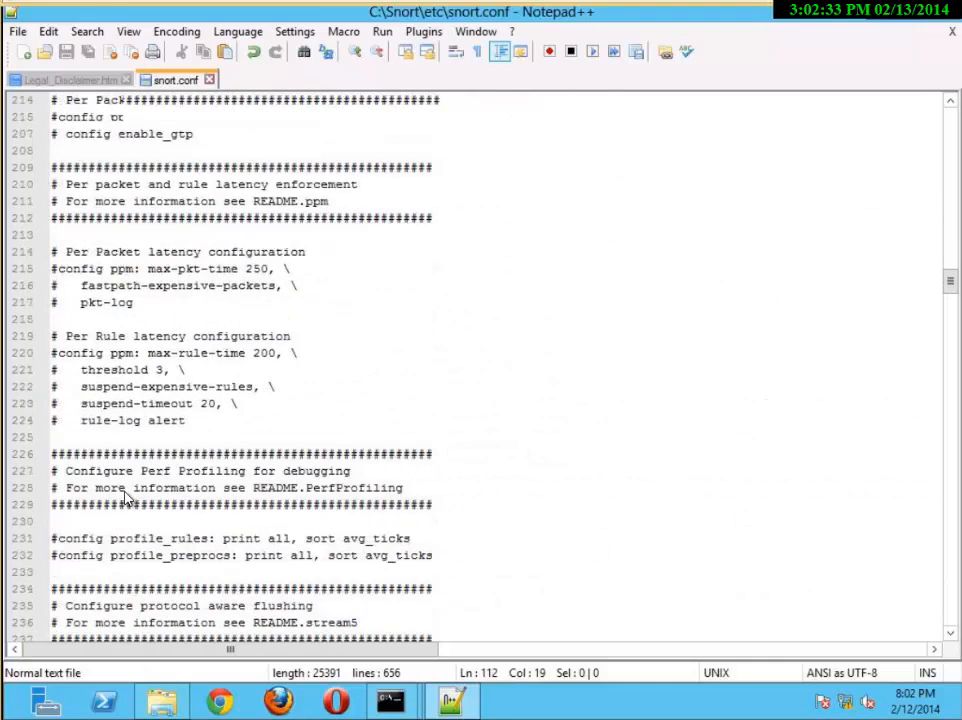
scroll(125, 497, down, 1)
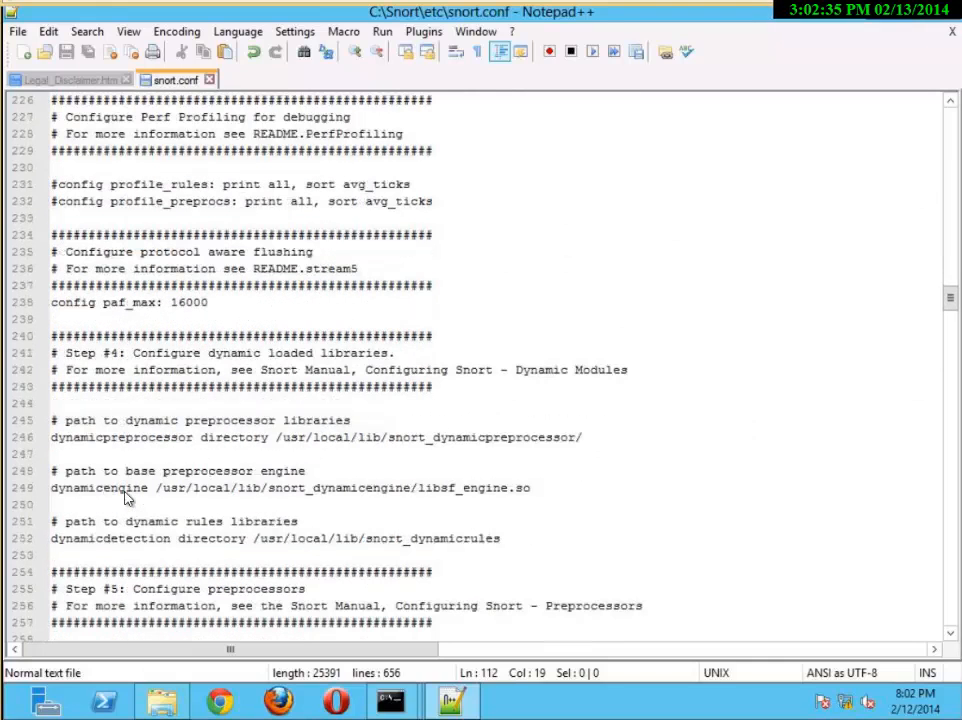
Bookmark line 242 and delete the /usr/local library path from the dynamicengine line under the base preprocessor engine comment.
click(42, 370)
click(187, 370)
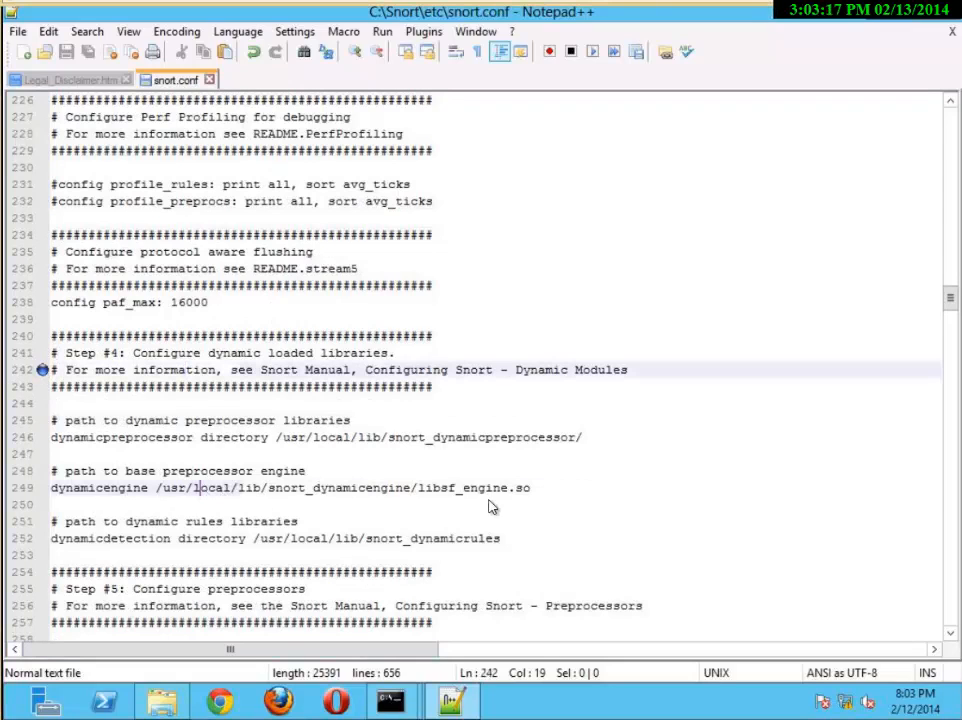
click(530, 490)
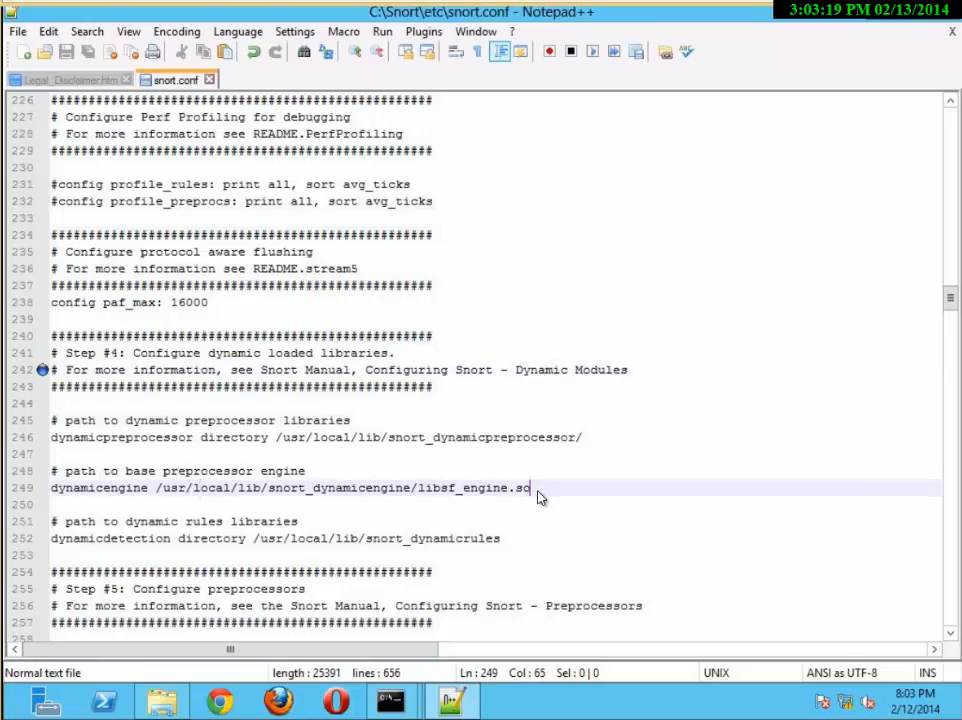
key(BackSpace)
key(BackSpace)
key(BackSpace)
key(BackSpace)
key(BackSpace)
key(BackSpace)
key(BackSpace)
key(BackSpace)
key(BackSpace)
key(BackSpace)
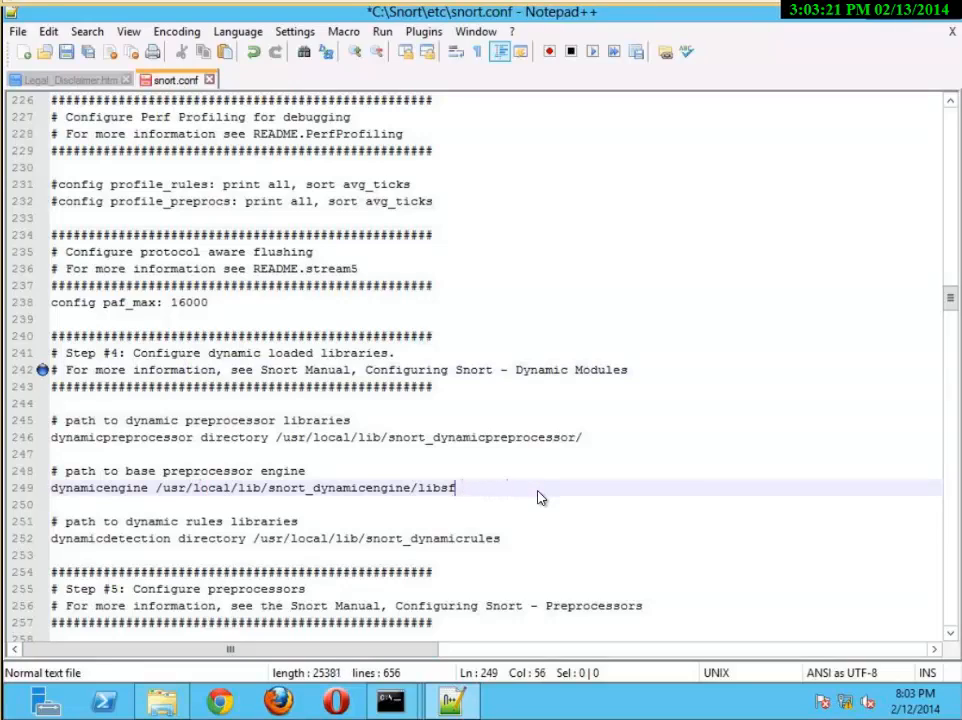
key(BackSpace)
key(BackSpace)
key(BackSpace)
key(BackSpace)
key(BackSpace)
key(BackSpace)
key(BackSpace)
key(BackSpace)
key(BackSpace)
key(BackSpace)
key(BackSpace)
key(BackSpace)
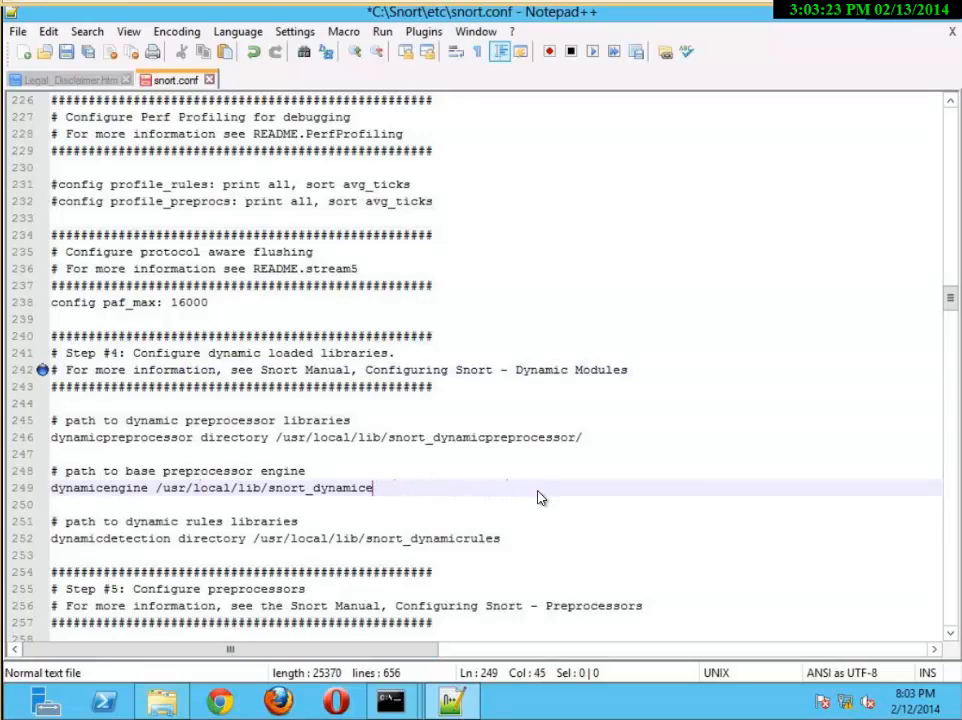
key(BackSpace)
key(BackSpace)
key(BackSpace)
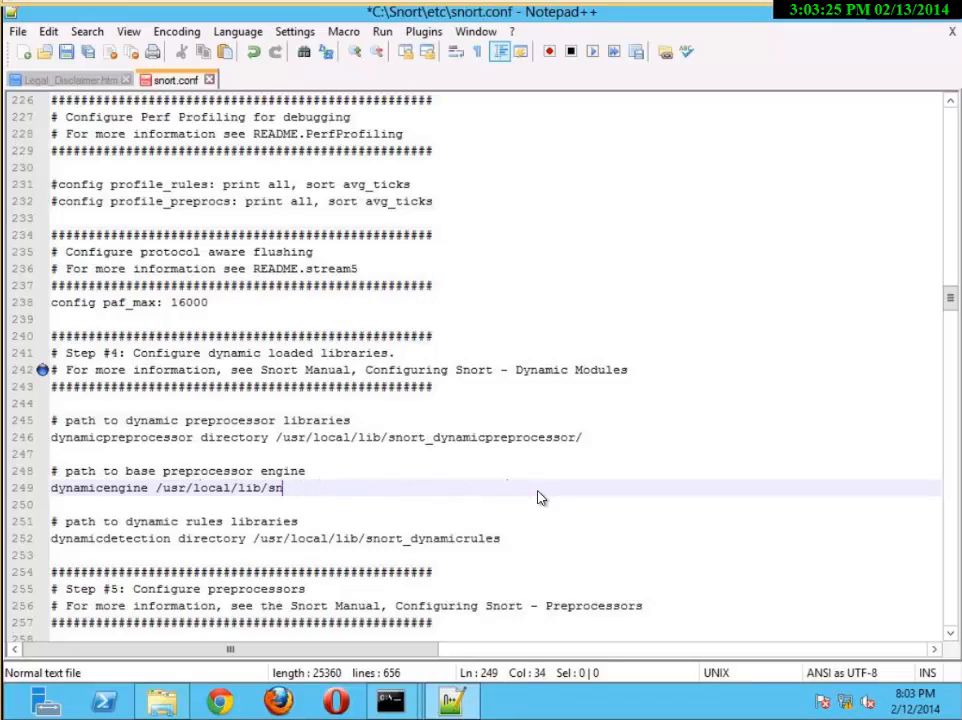
key(BackSpace)
key(BackSpace)
key(BackSpace)
key(BackSpace)
key(BackSpace)
key(BackSpace)
key(BackSpace)
key(BackSpace)
key(BackSpace)
key(BackSpace)
key(BackSpace)
key(BackSpace)
key(BackSpace)
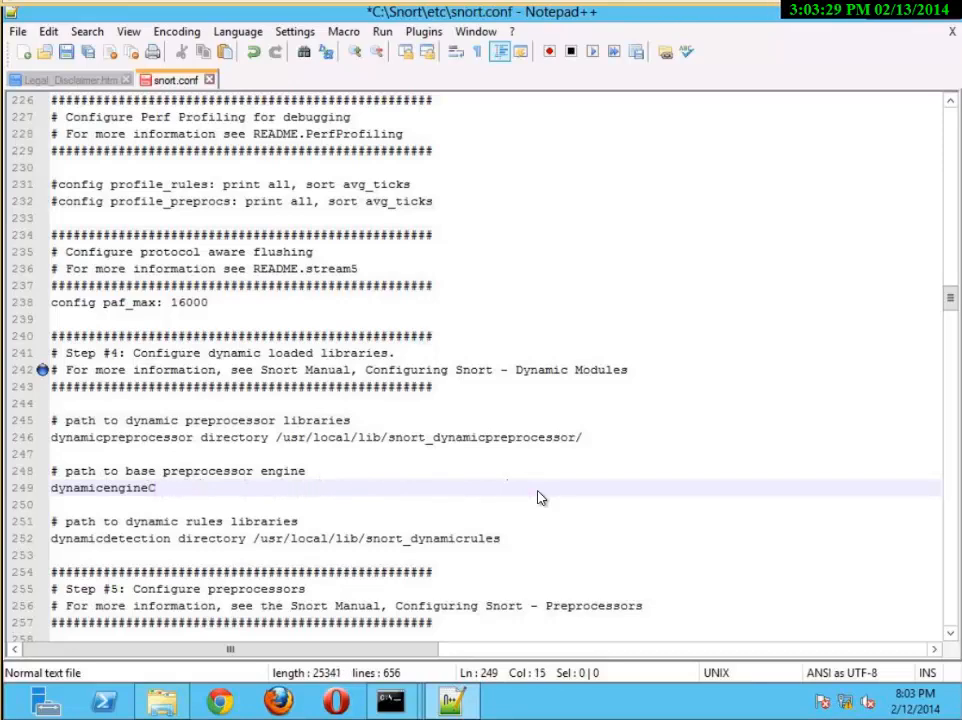
Set the dynamicengine path to C:\Snort\lib\snort_dynamicoreprocessor, separated by a space and followed by a blank line, and save snort.conf.
text(C:\Snort)
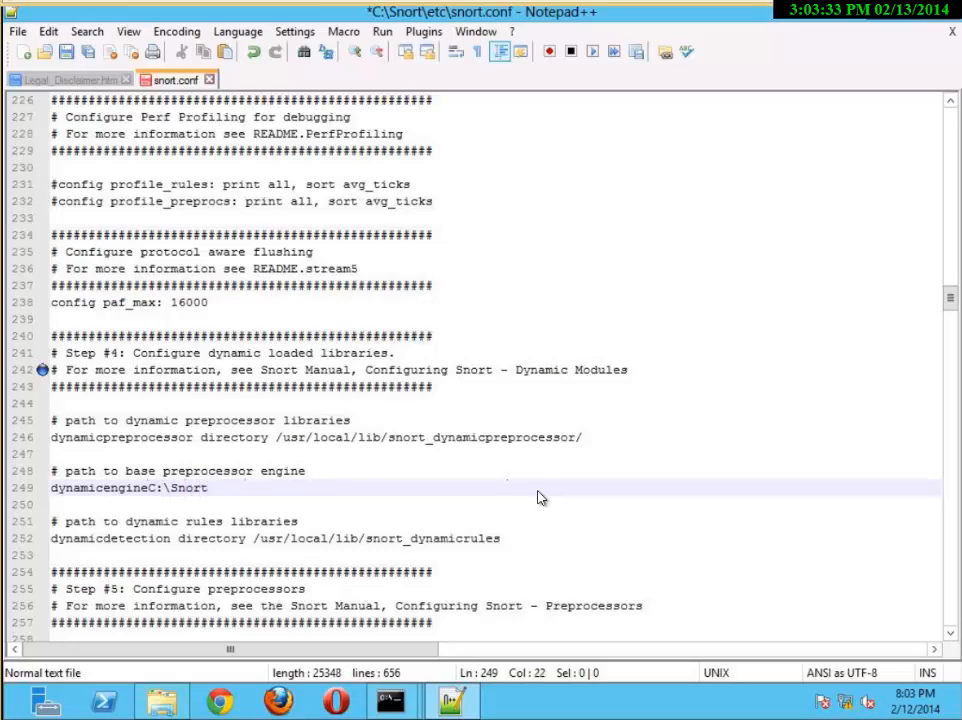
text(\lib\snort)
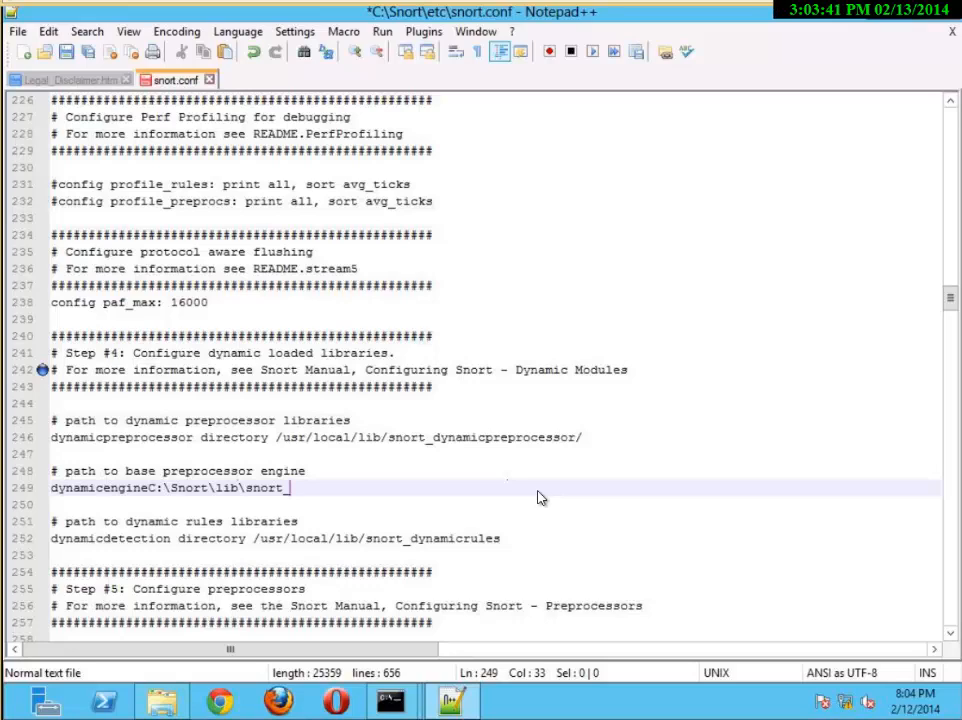
text(_dynamicore)
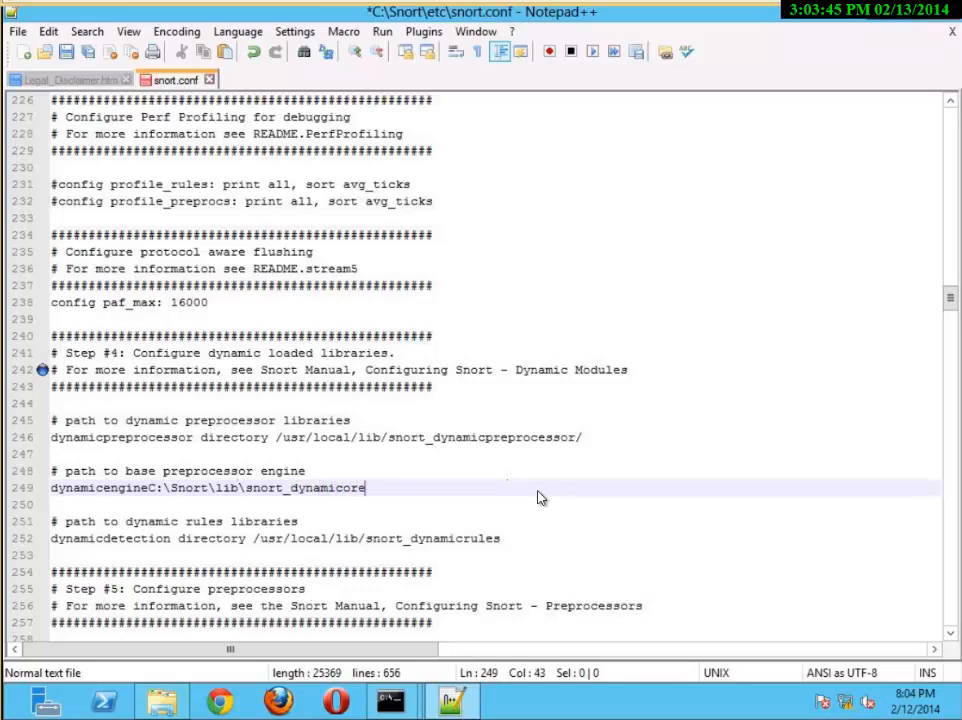
text(processor)
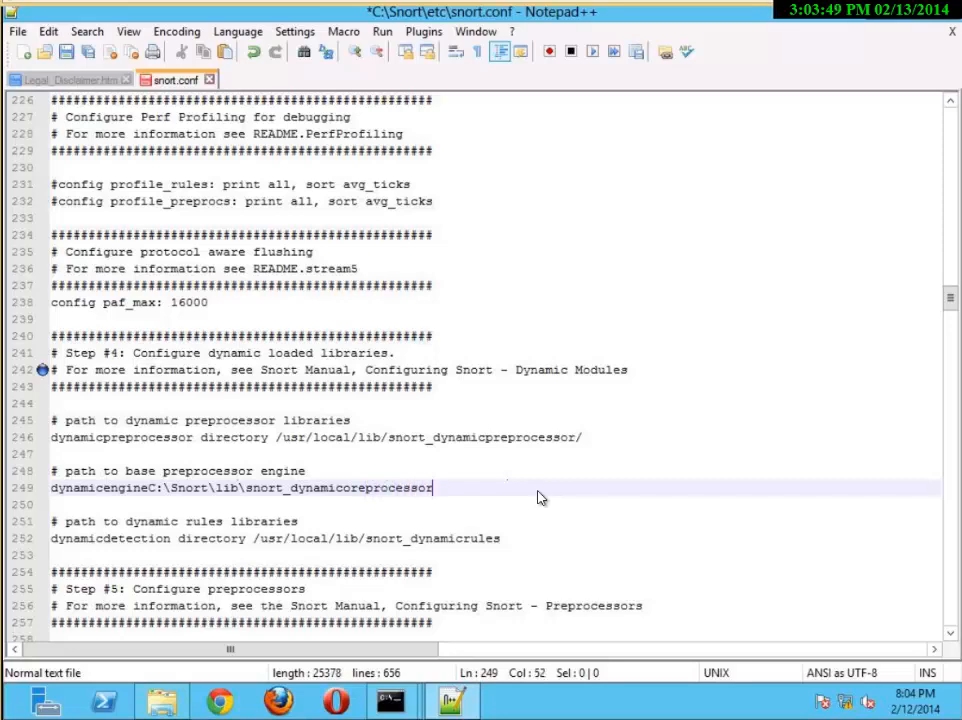
key(Return)
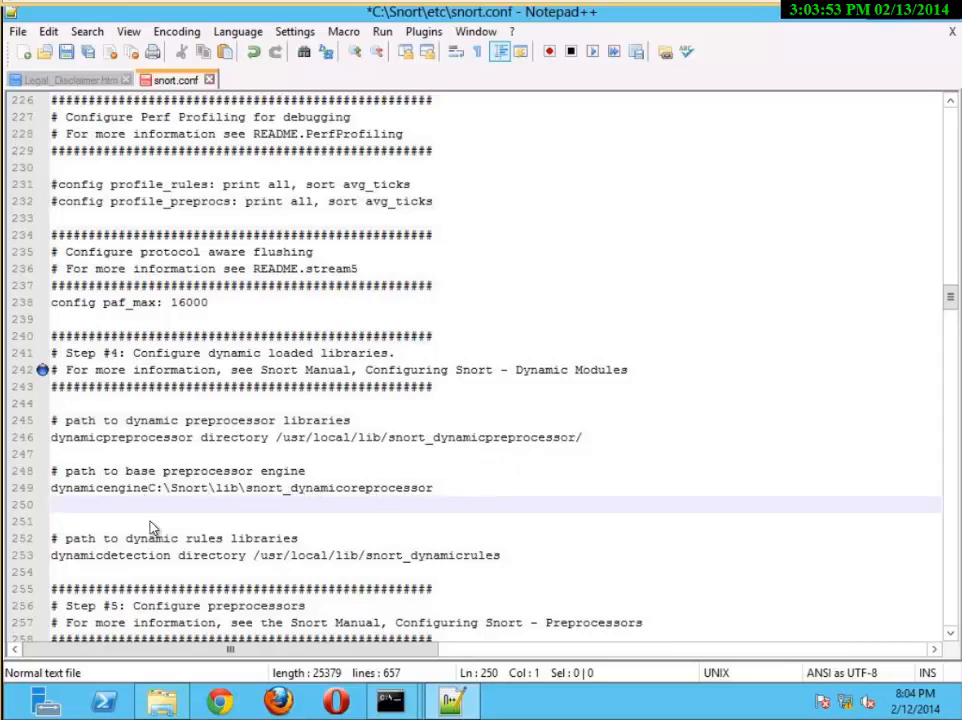
click(149, 489)
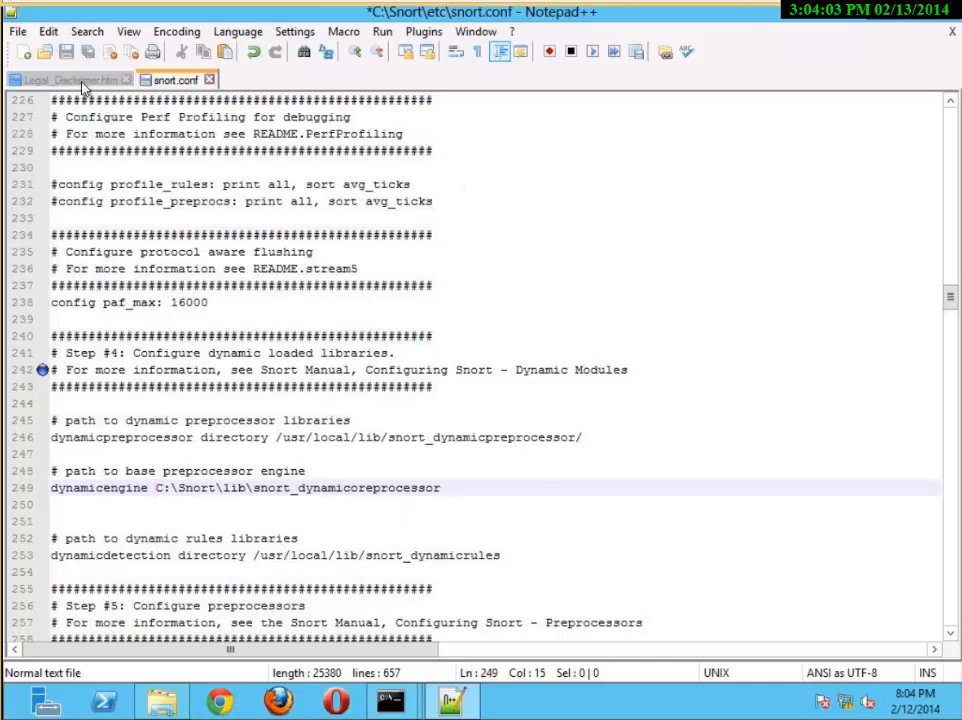
click(66, 52)
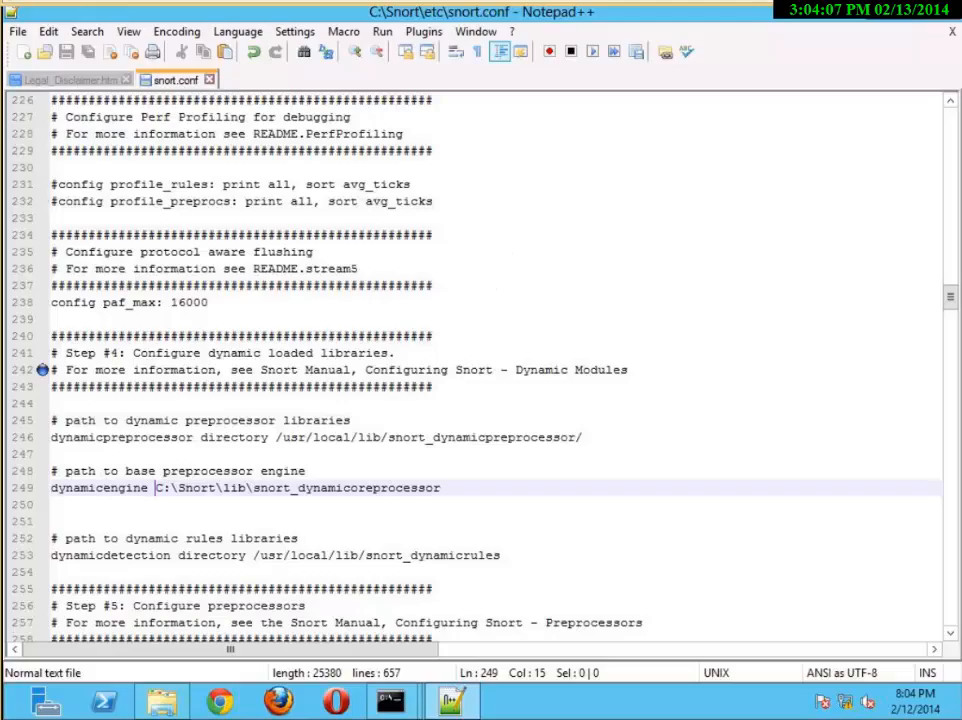
Switch to the Snort downloads web page, examine the latest release files and PGP information, and return to snort.conf in Notepad++.
drag(0, 104, 120, 0)
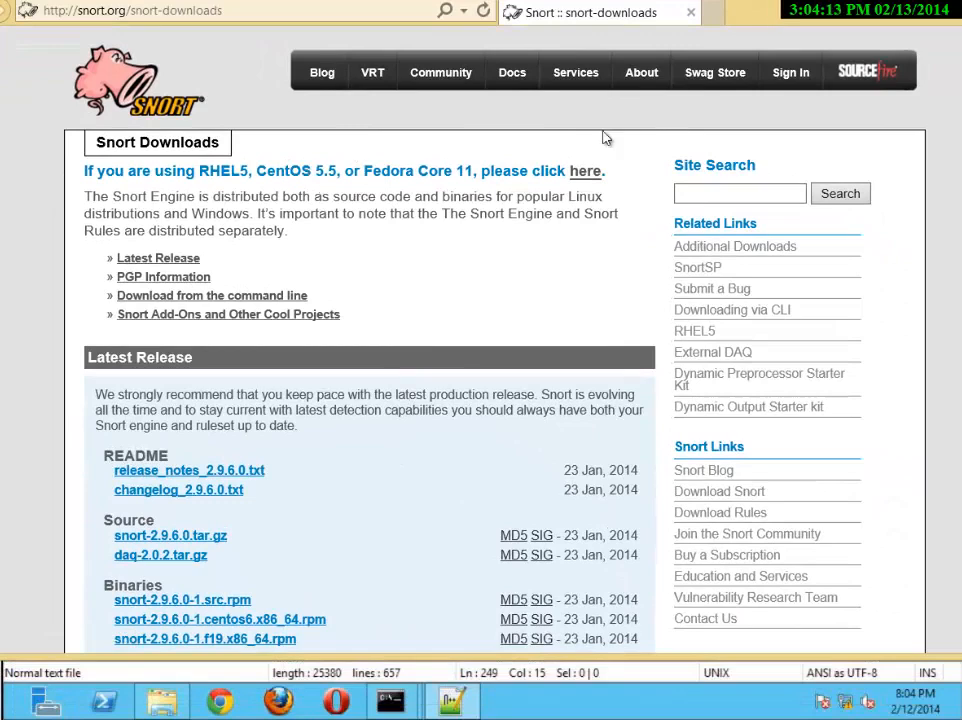
scroll(313, 515, down, 3)
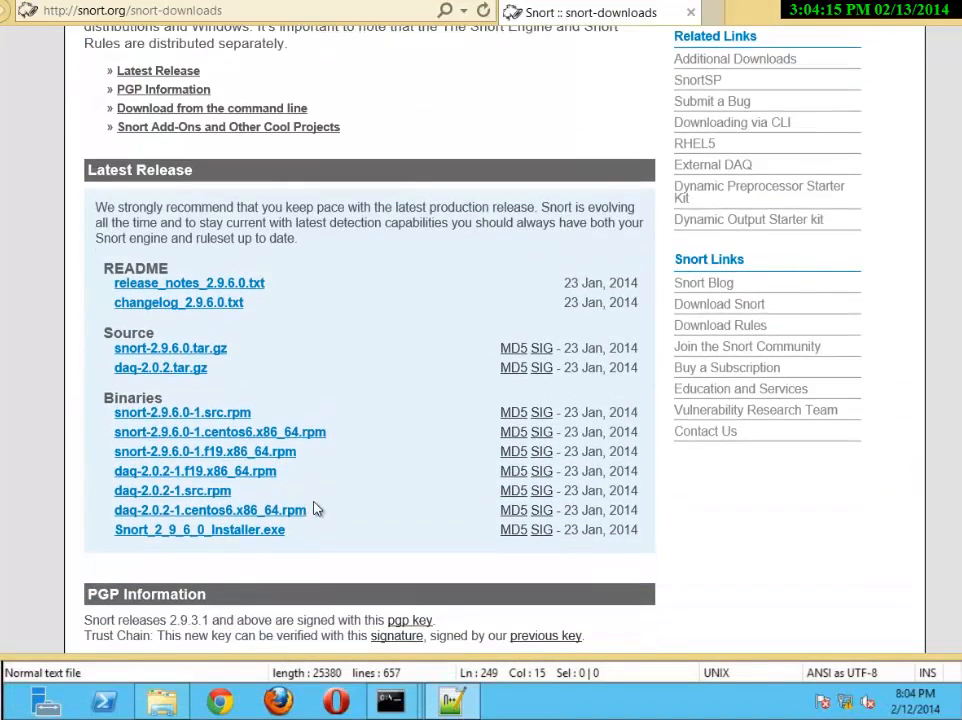
scroll(313, 510, down, 6)
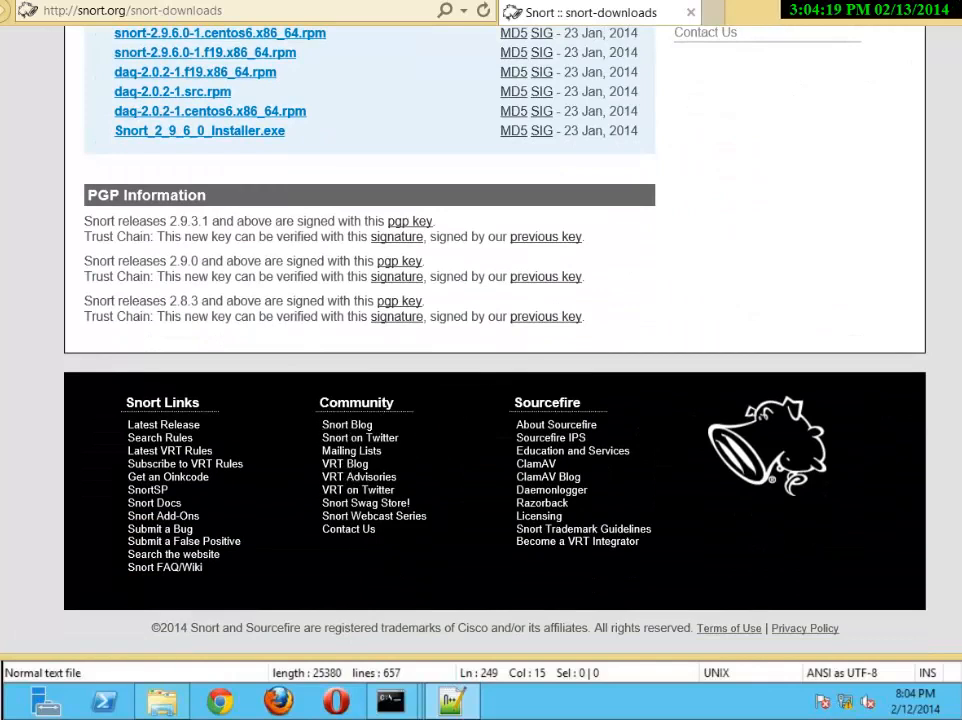
key(alt+Tab)
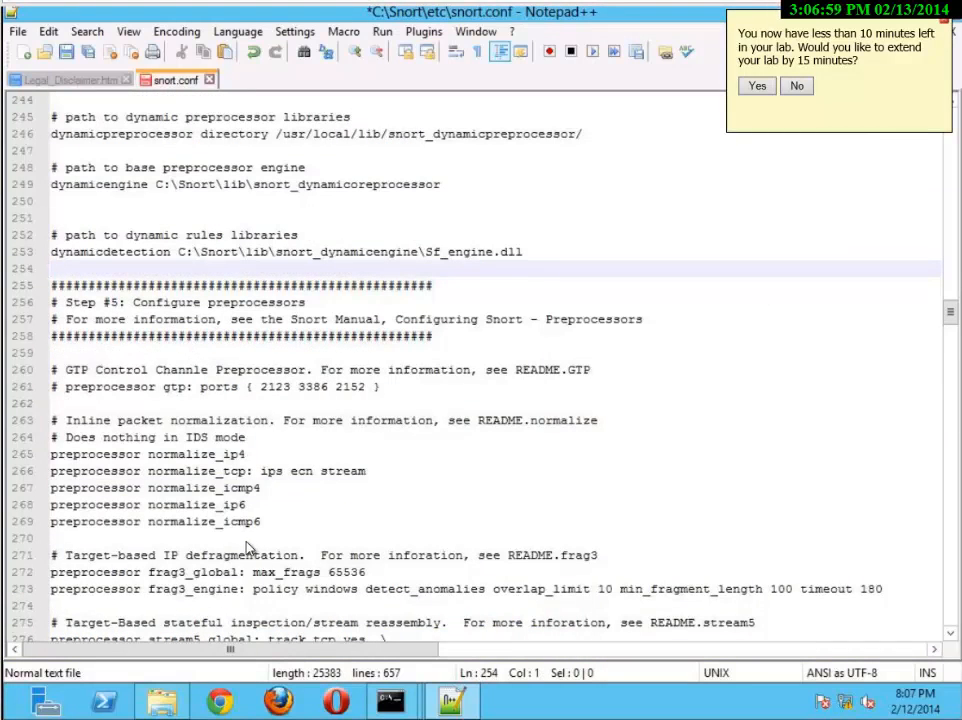
Insert the comment line "#Rhis is a rule fro CSU ENSA class" below preprocessor normalize_ip4, declining Sticky Keys.
click(259, 458)
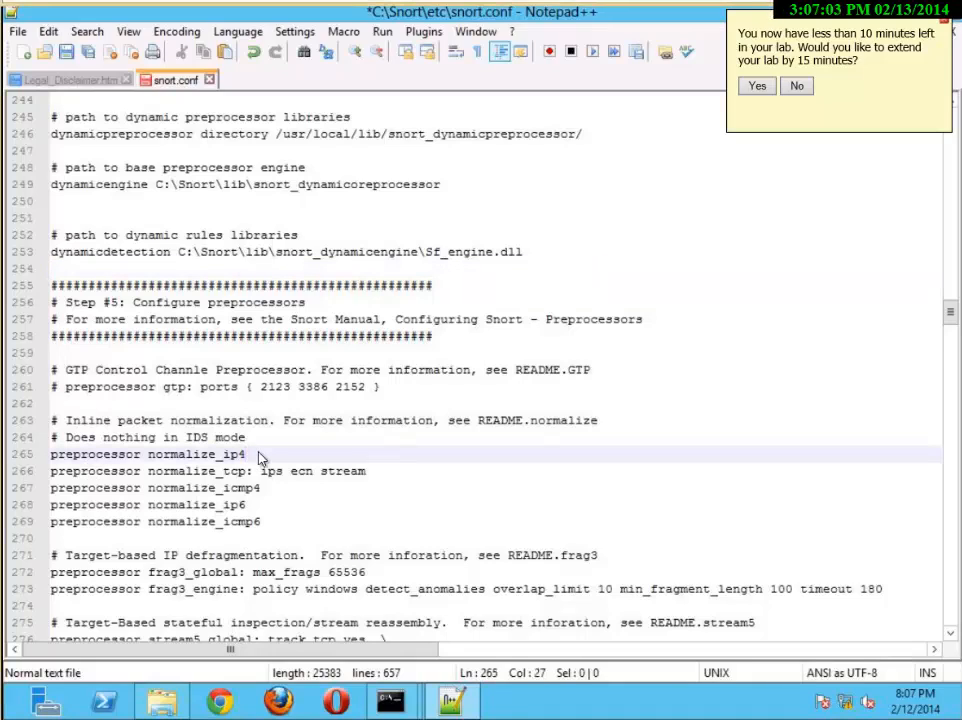
key(Return)
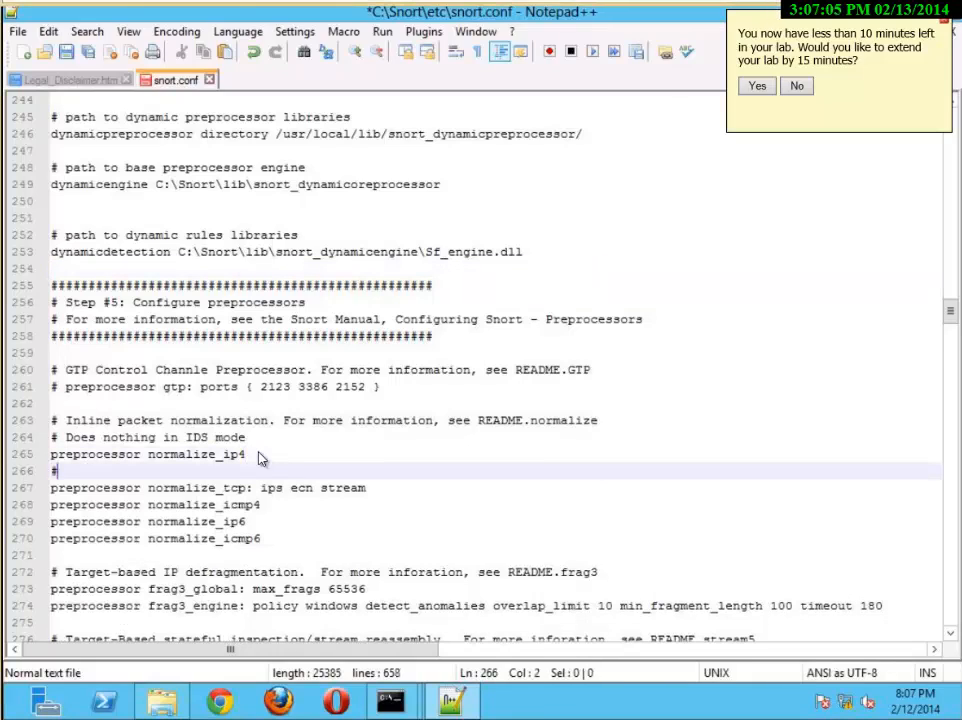
key(shift)
key(shift)
key(shift)
key(shift)
key(shift)
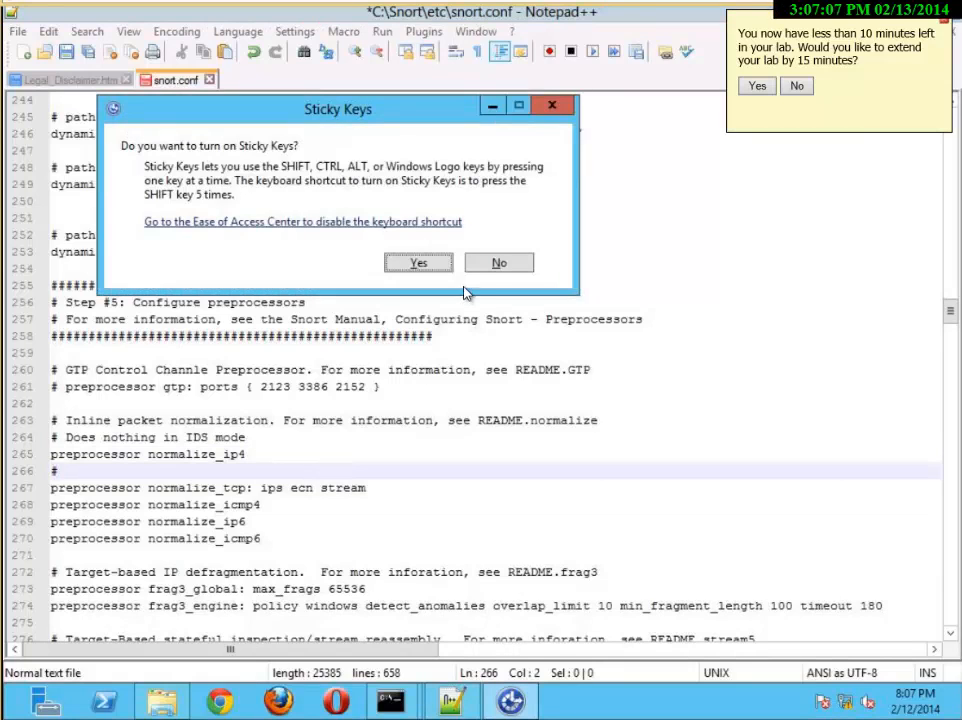
click(494, 263)
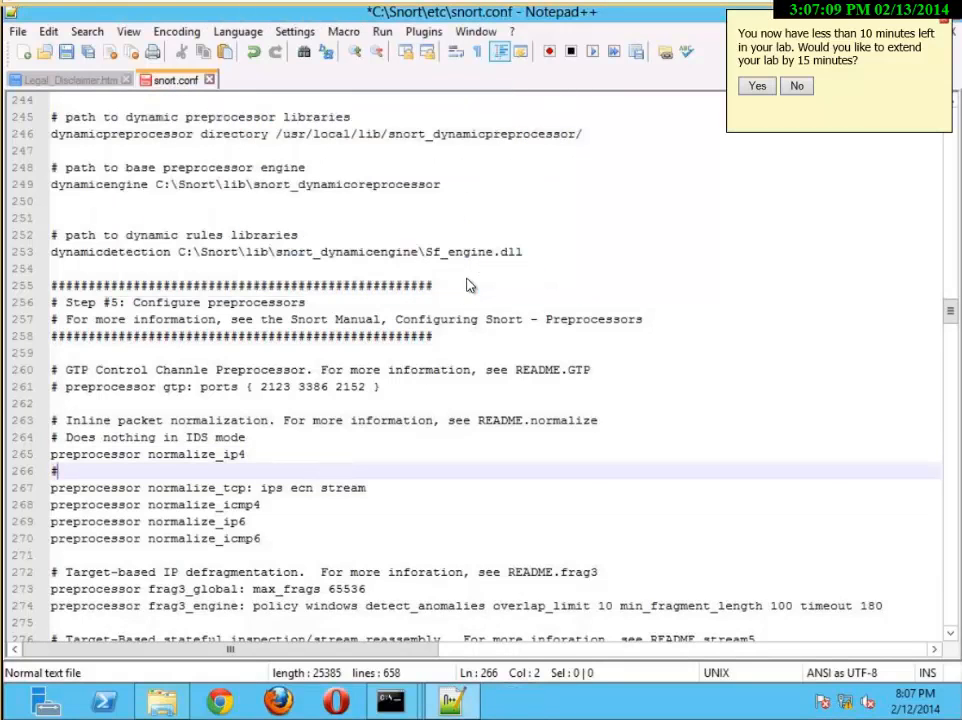
text(#R)
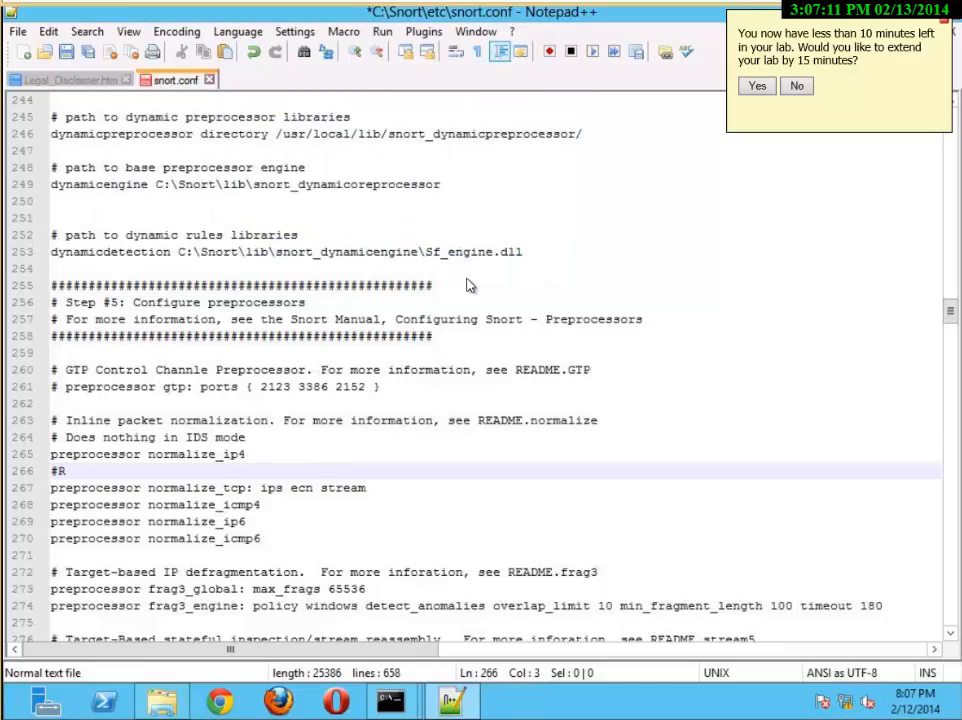
text(his is a r)
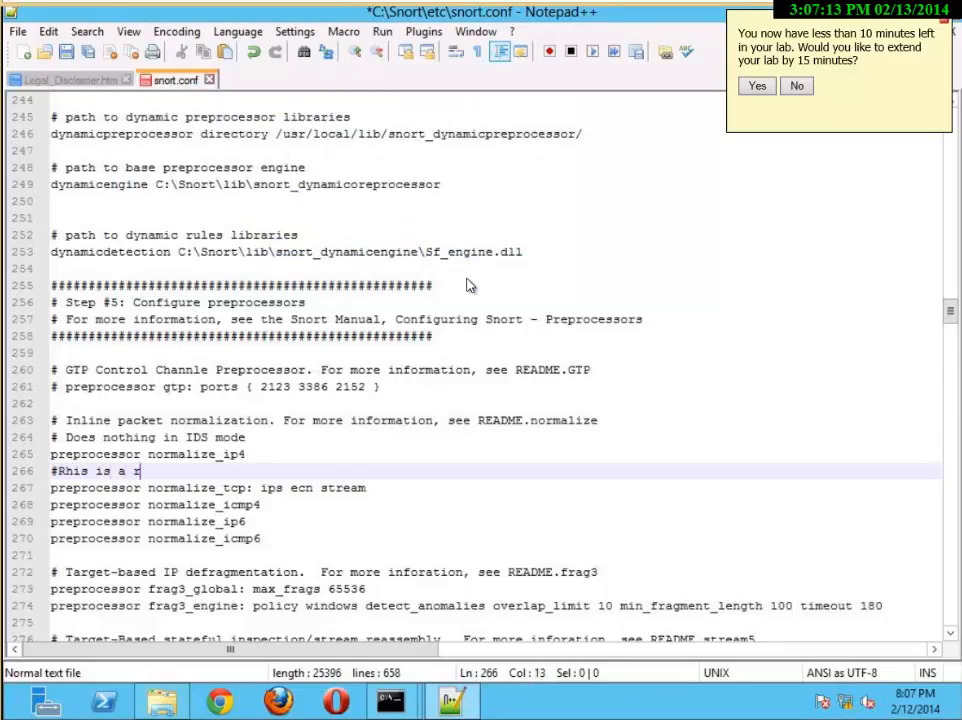
text(ule fro CSU)
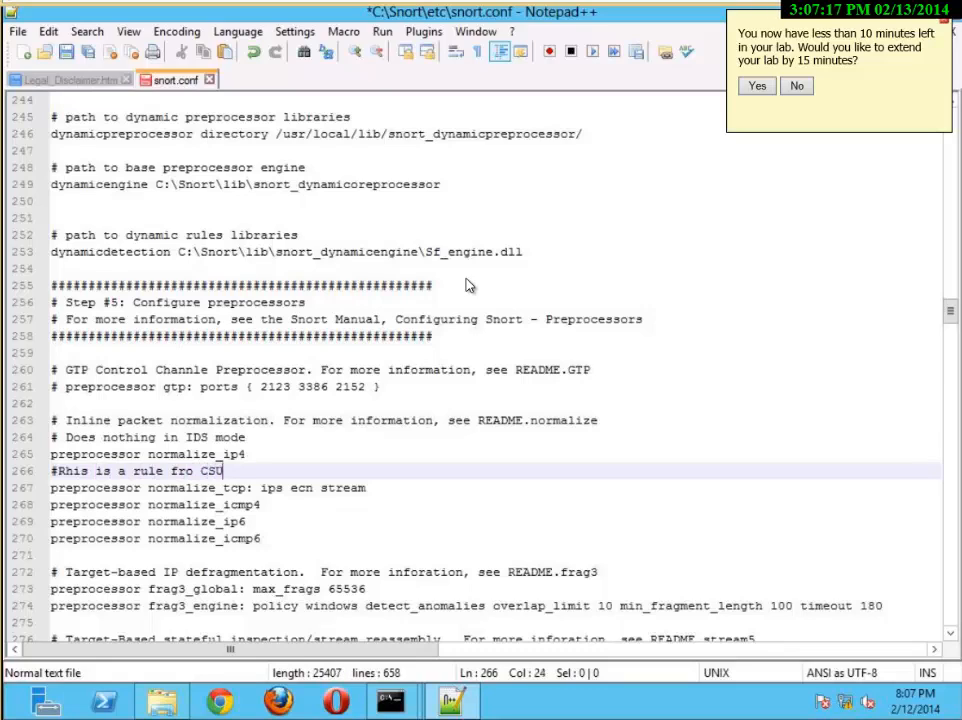
text( ENSA class)
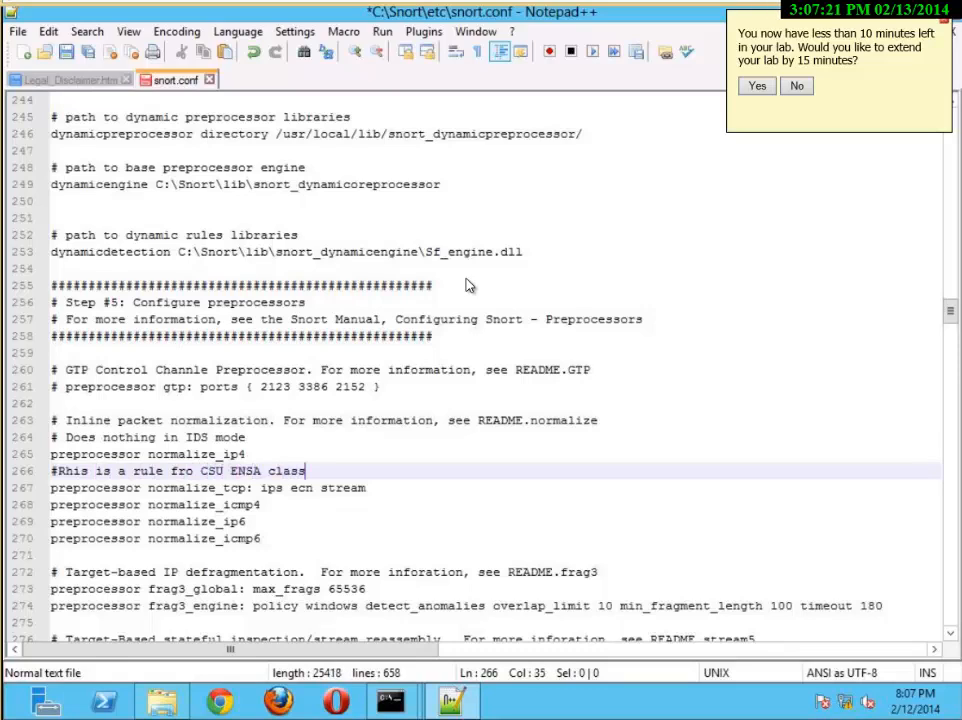
Insert a line reading "you see this" below preprocessor normalize_icmp4, closing the Sticky Keys prompt.
key(Down)
key(Down)
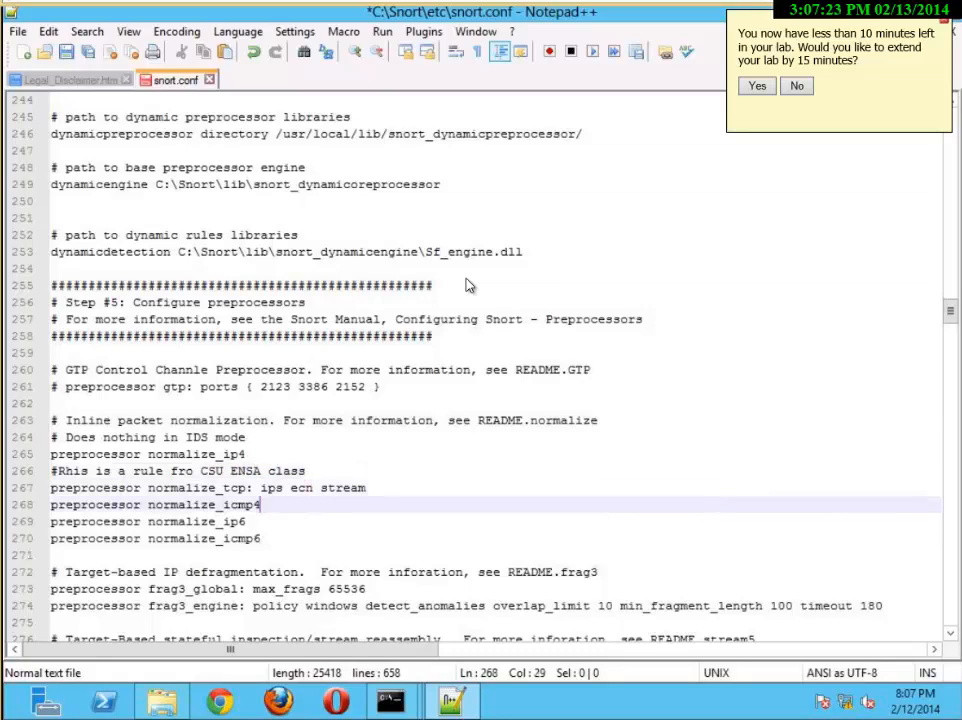
key(Return)
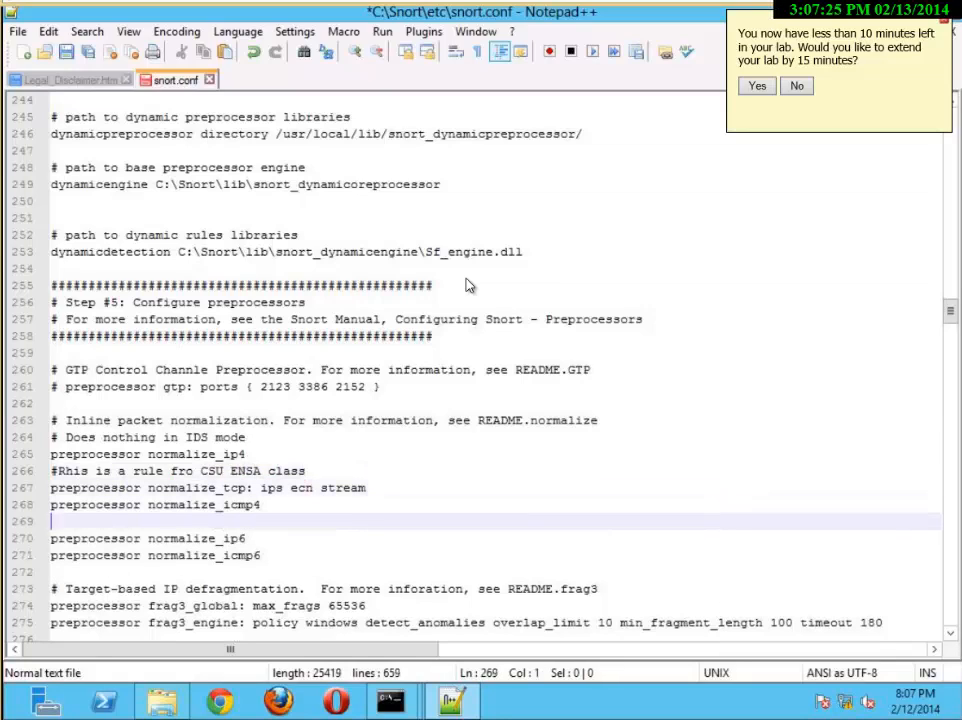
key(shift)
key(shift)
key(shift)
key(shift)
key(shift)
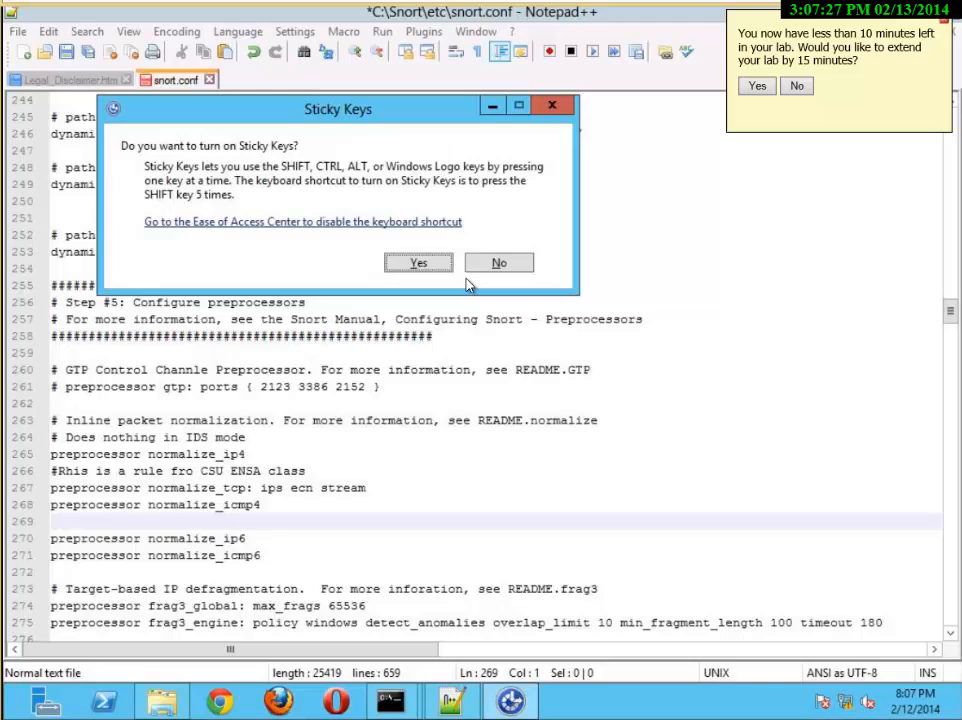
click(469, 280)
text(you see t)
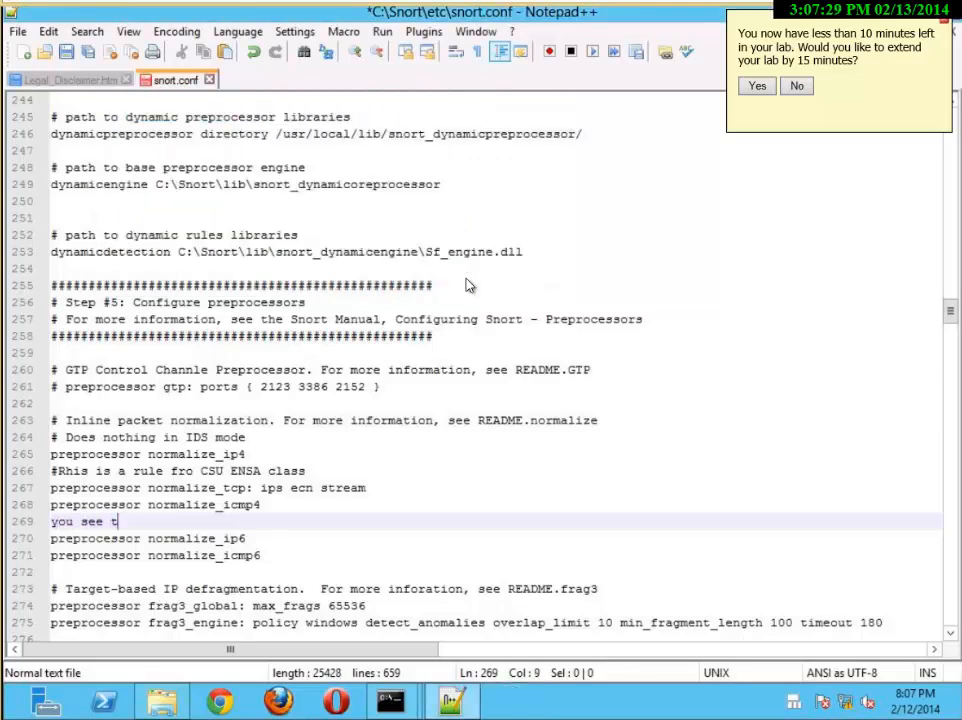
text(his)
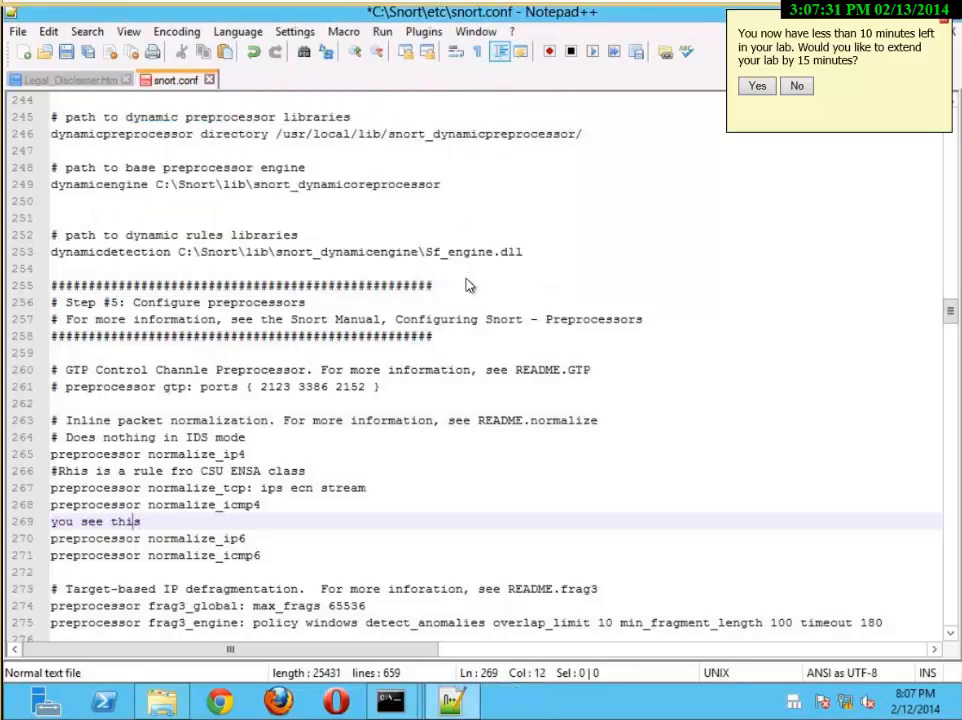
Comment out the "you see this" line by adding # at its start, accepting the Sticky Keys prompt.
key(Left)
key(Left)
key(Left)
key(Left)
key(Left)
key(Left)
key(Left)
key(Left)
key(Left)
key(Up)
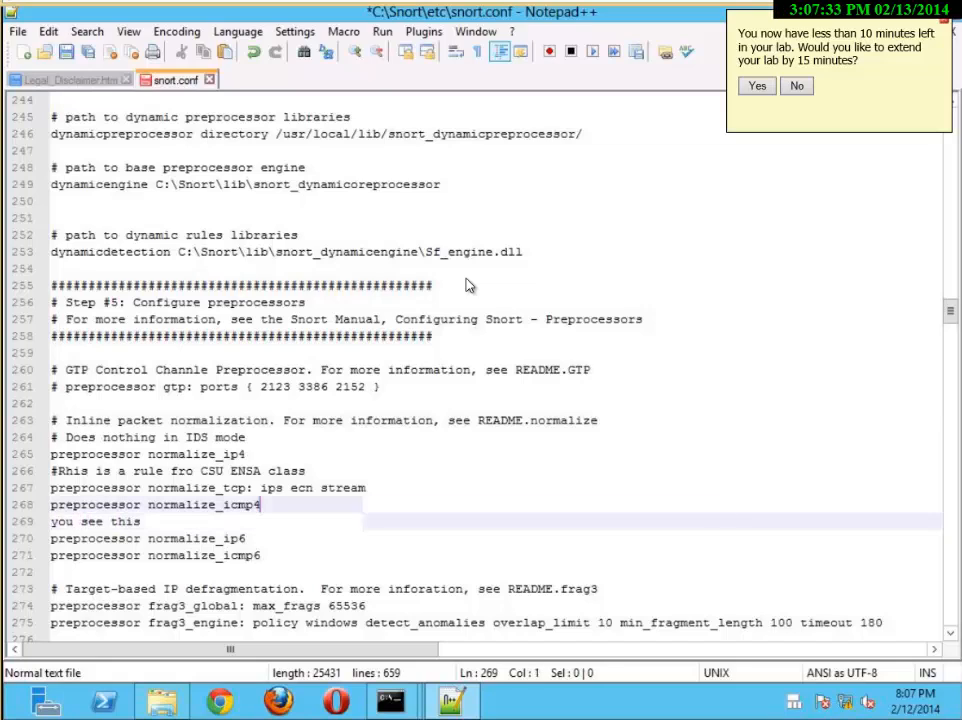
key(End)
key(Right)
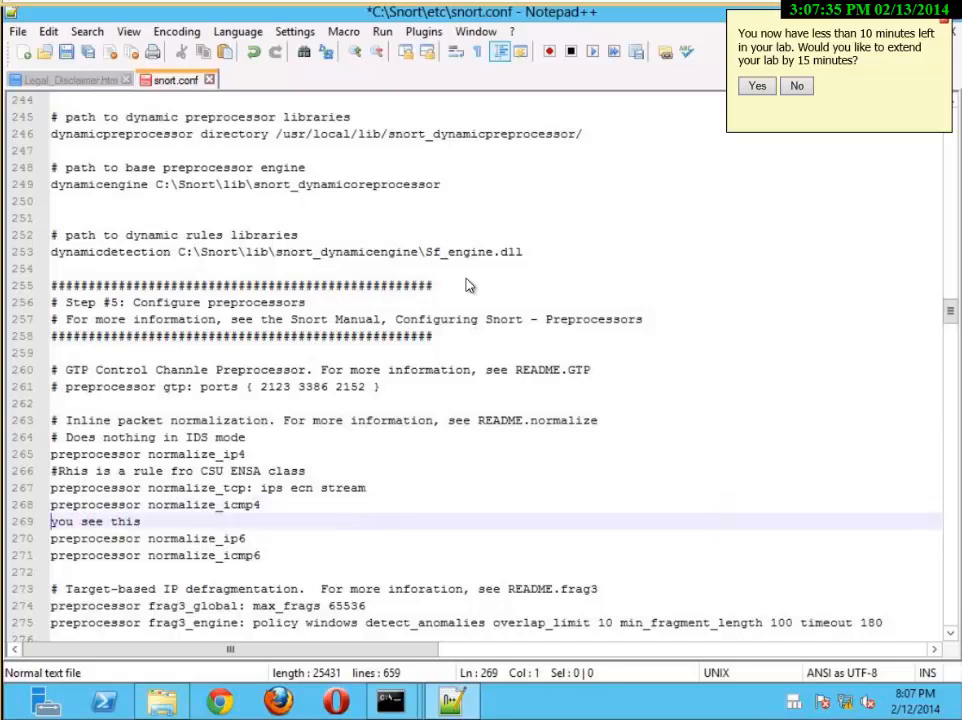
key(shift)
key(shift)
key(shift)
key(shift)
key(shift)
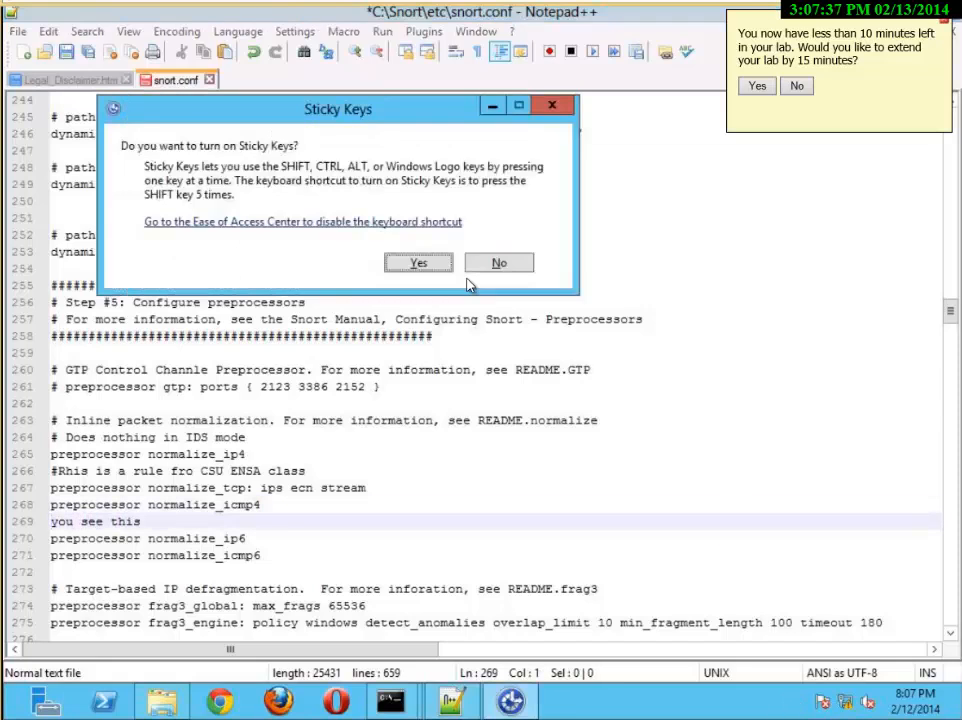
click(418, 264)
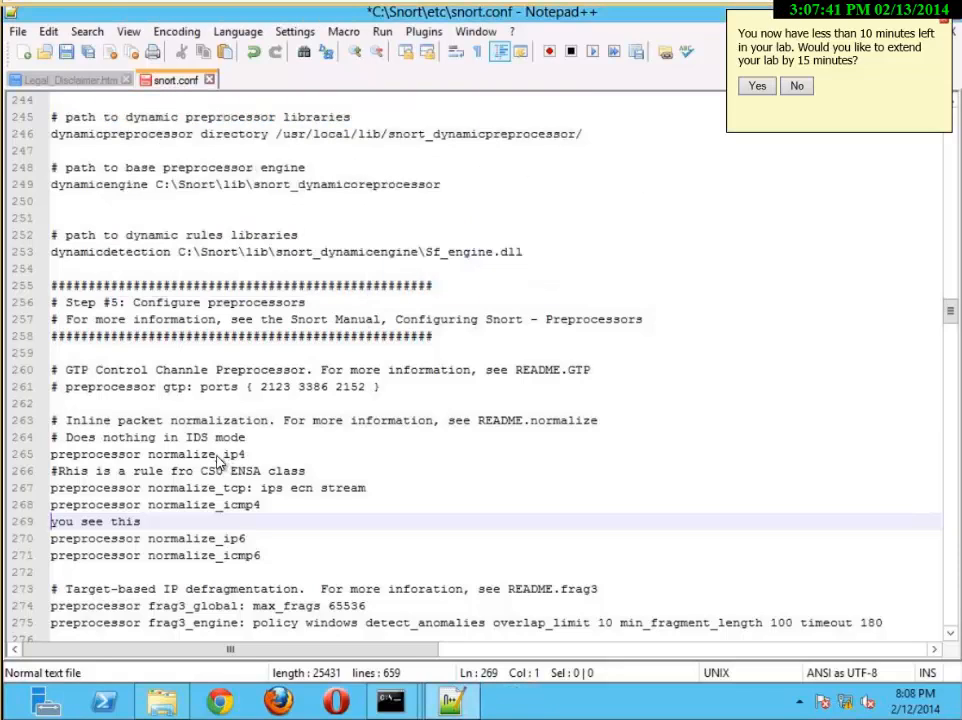
text(#)
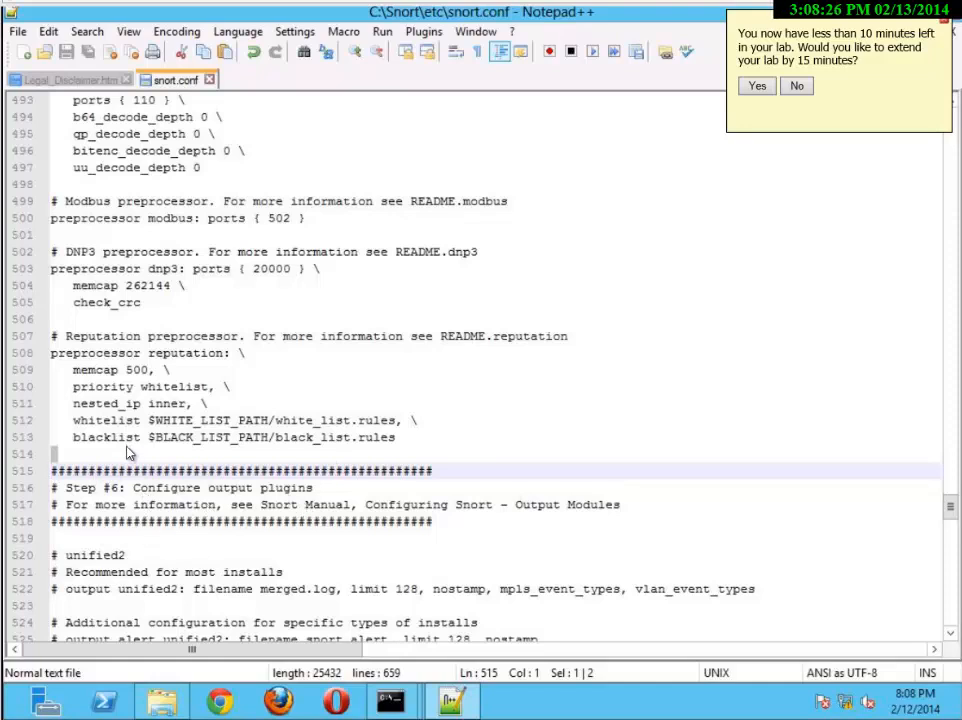
Examine snort.conf from the overview of configuration steps through the network variables, port lists, rule paths and base detection engine settings.
click(171, 437)
scroll(940, 510, up, 5)
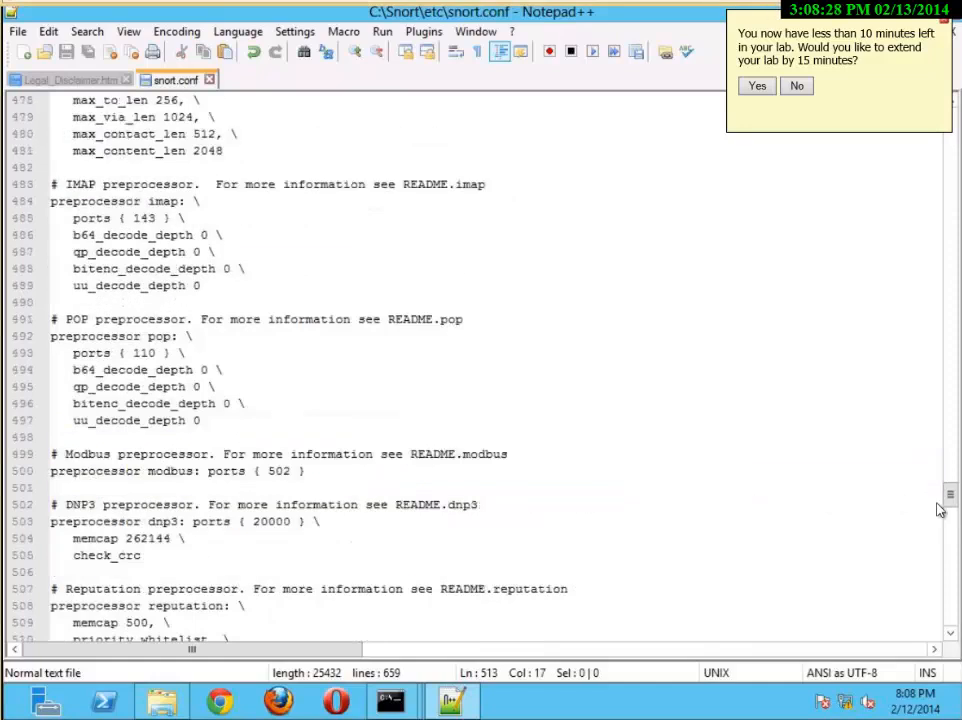
drag(950, 500, 940, 136)
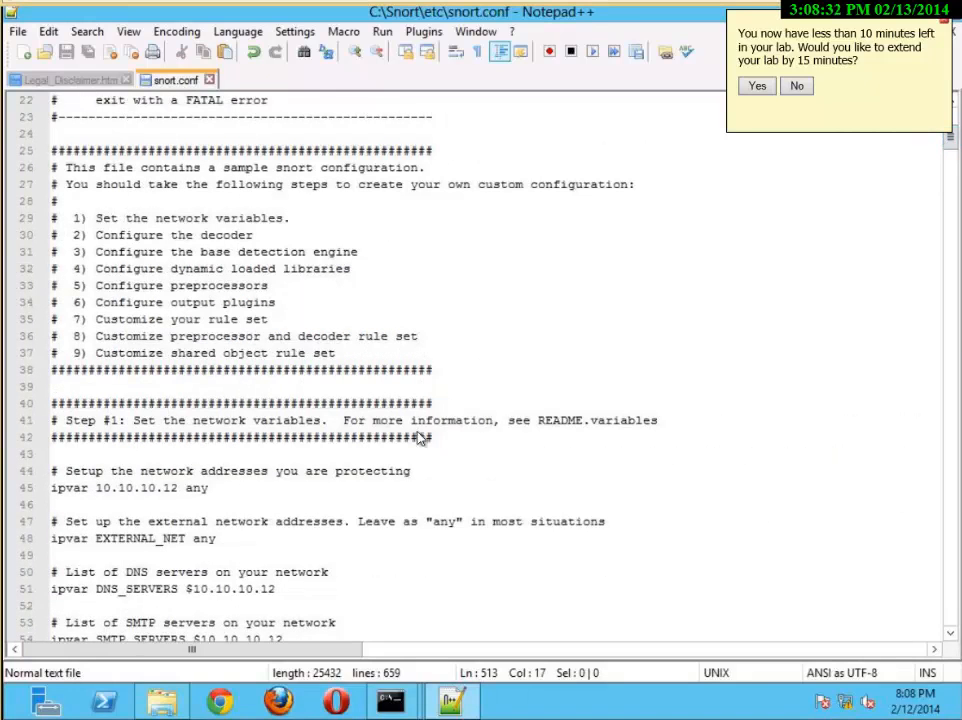
scroll(425, 453, down, 20)
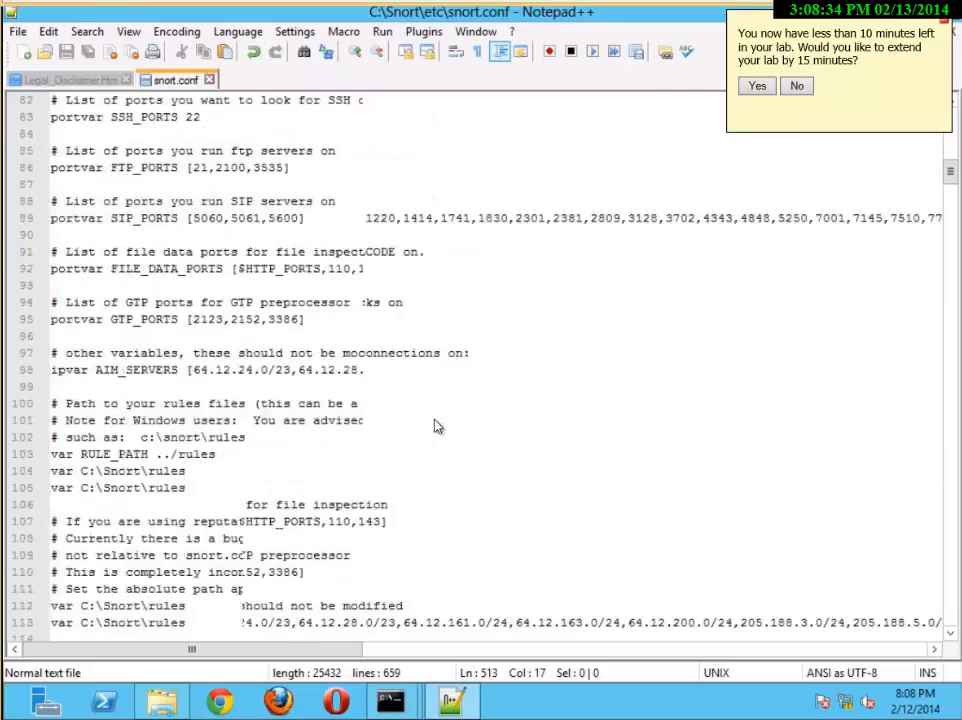
scroll(437, 426, down, 20)
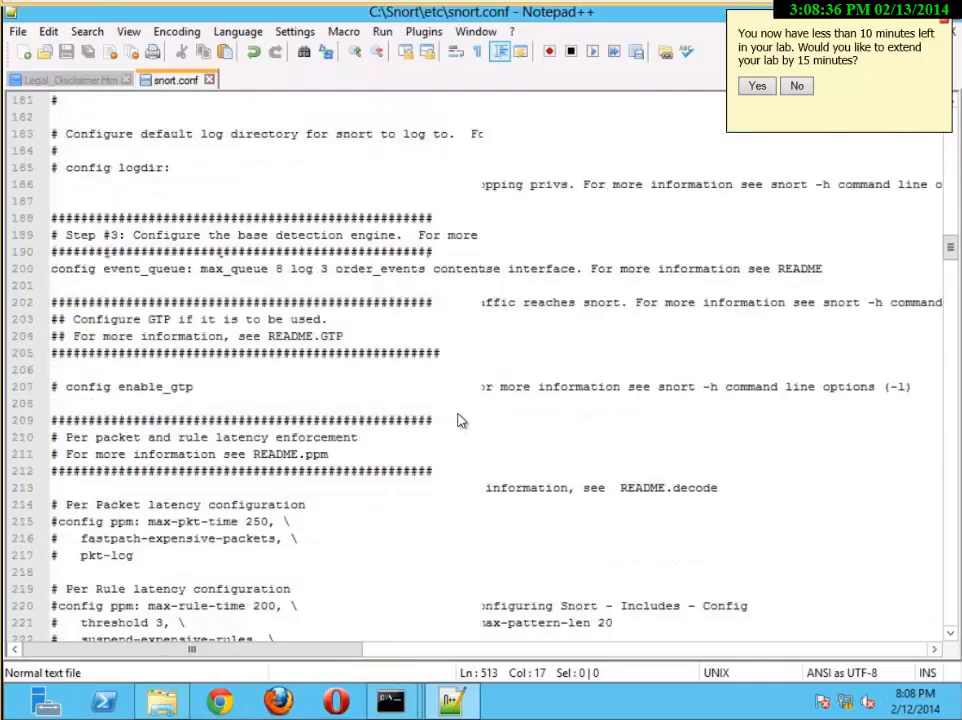
scroll(400, 416, up, 10)
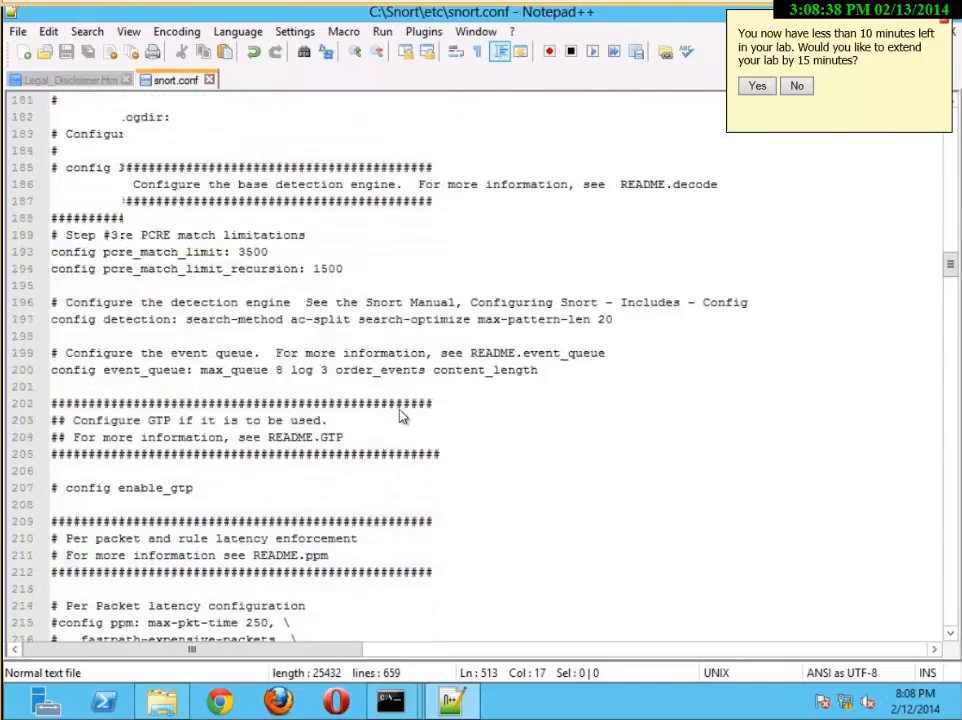
scroll(160, 385, up, 12)
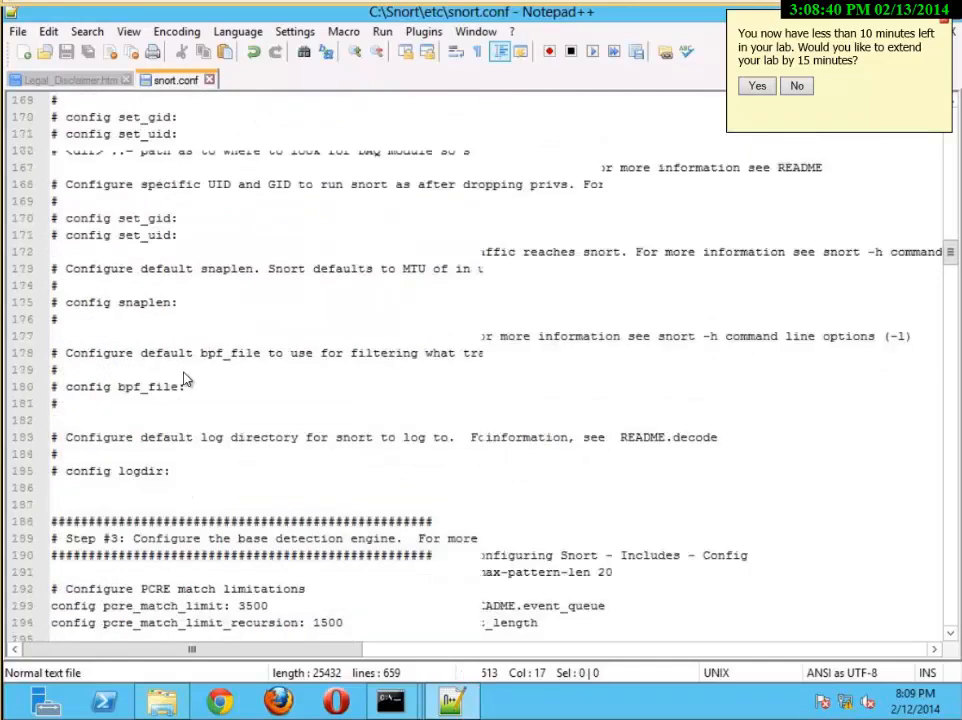
scroll(183, 388, up, 14)
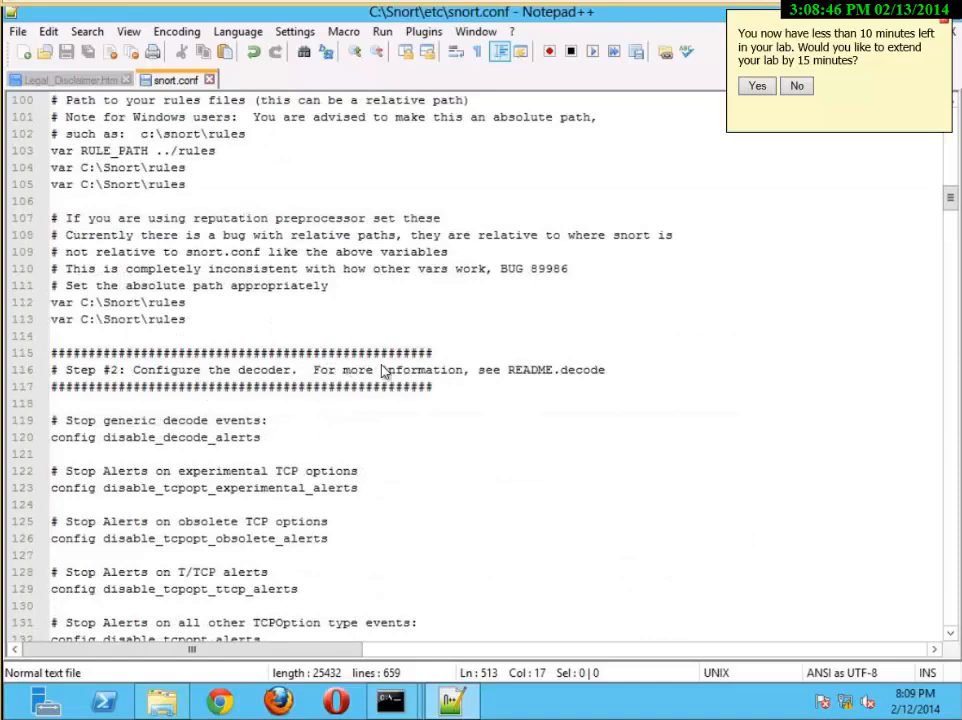
Examine the decoder, detection engine, latency and dynamic library sections of snort.conf, down to the start of step #5.
scroll(389, 355, down, 5)
scroll(362, 420, down, 11)
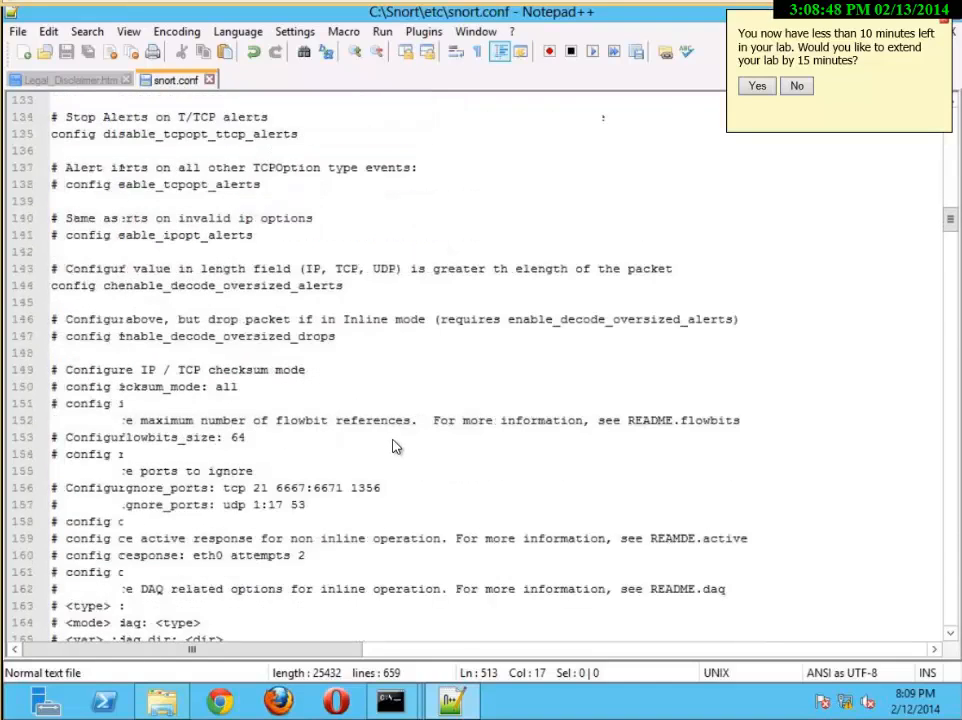
scroll(394, 453, down, 4)
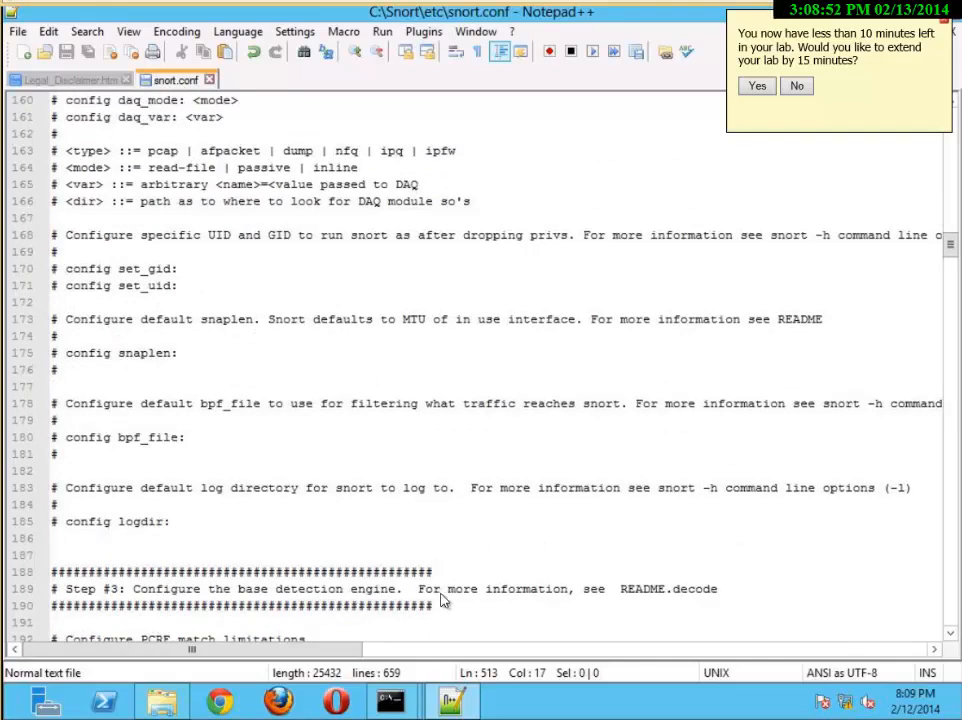
scroll(450, 598, down, 9)
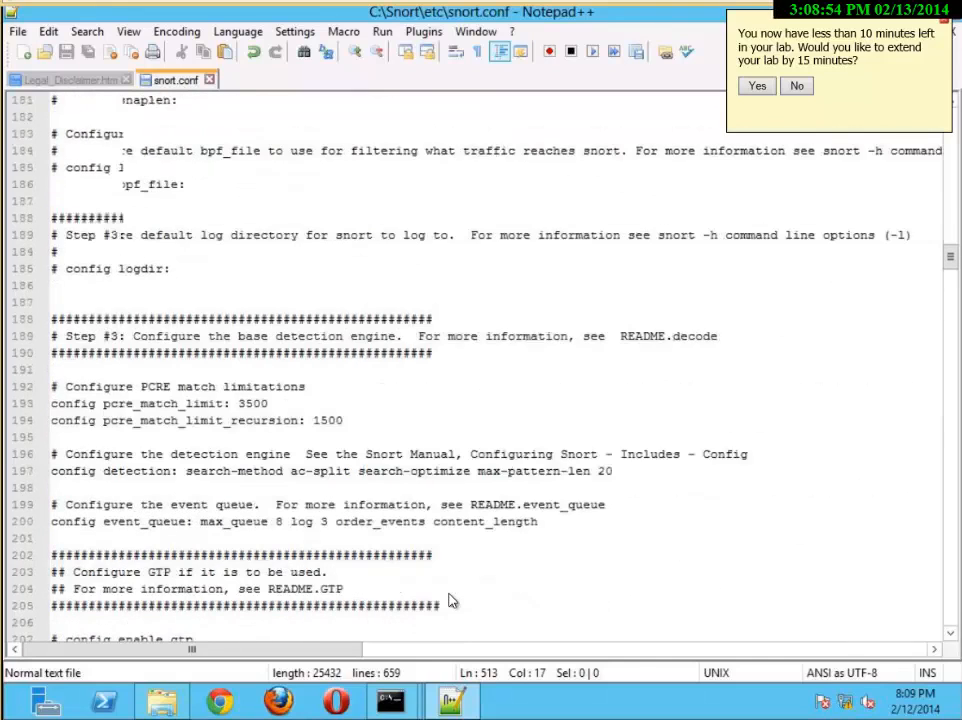
scroll(175, 586, down, 13)
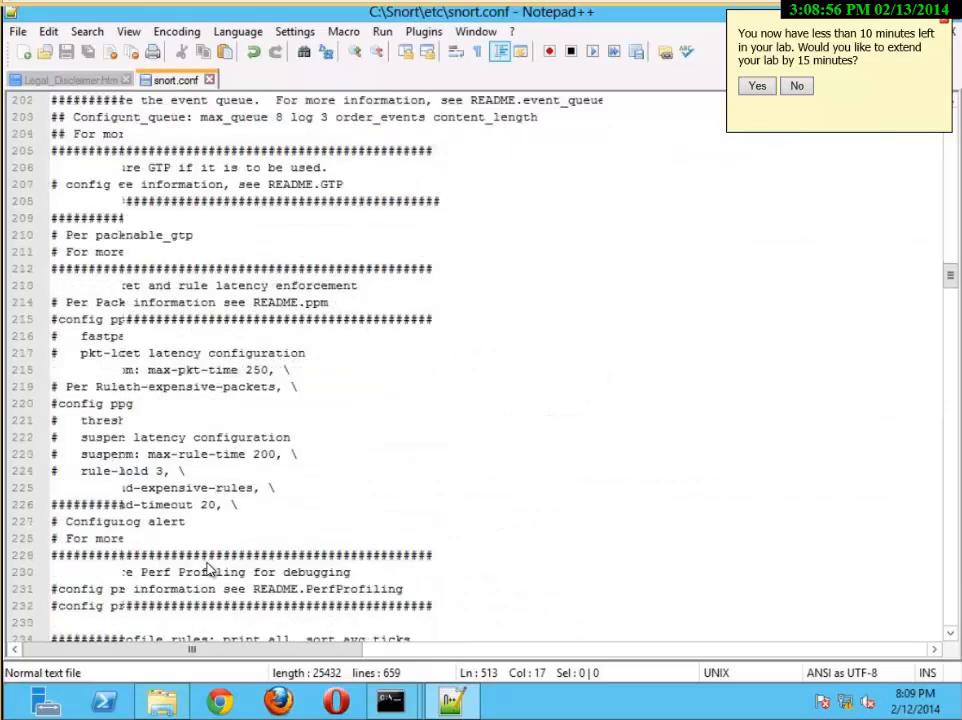
scroll(210, 569, down, 5)
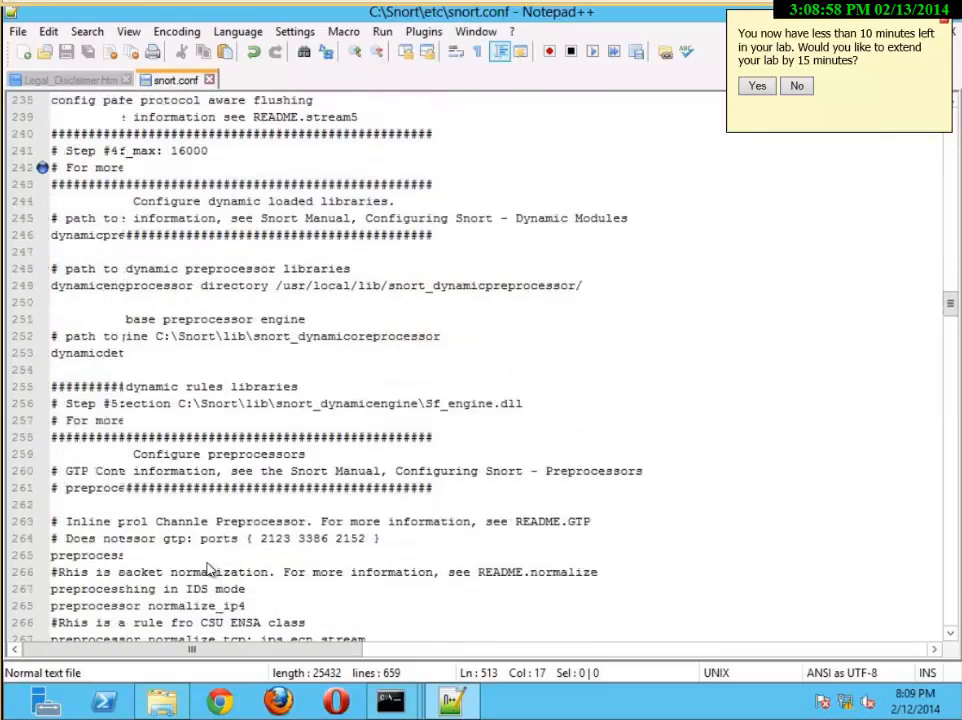
scroll(210, 569, down, 2)
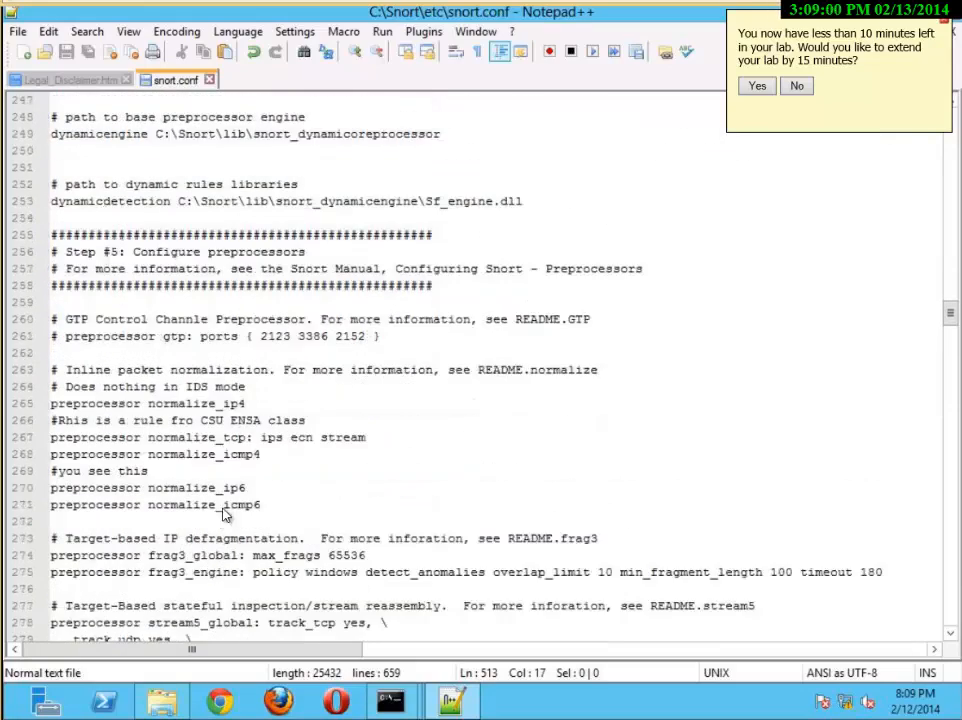
scroll(212, 462, up, 7)
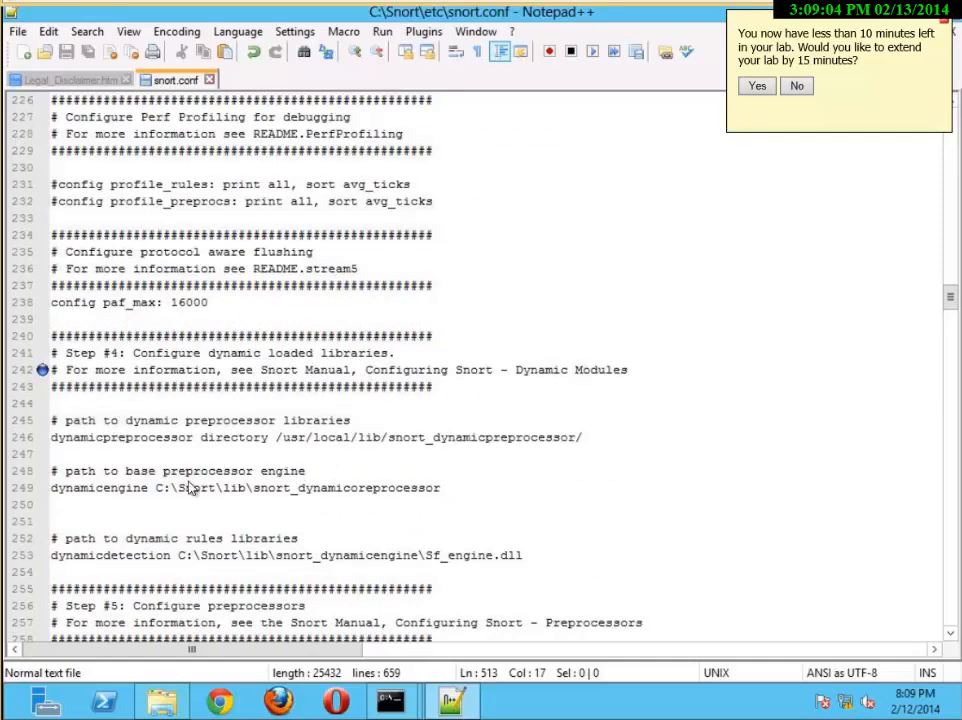
scroll(280, 510, down, 4)
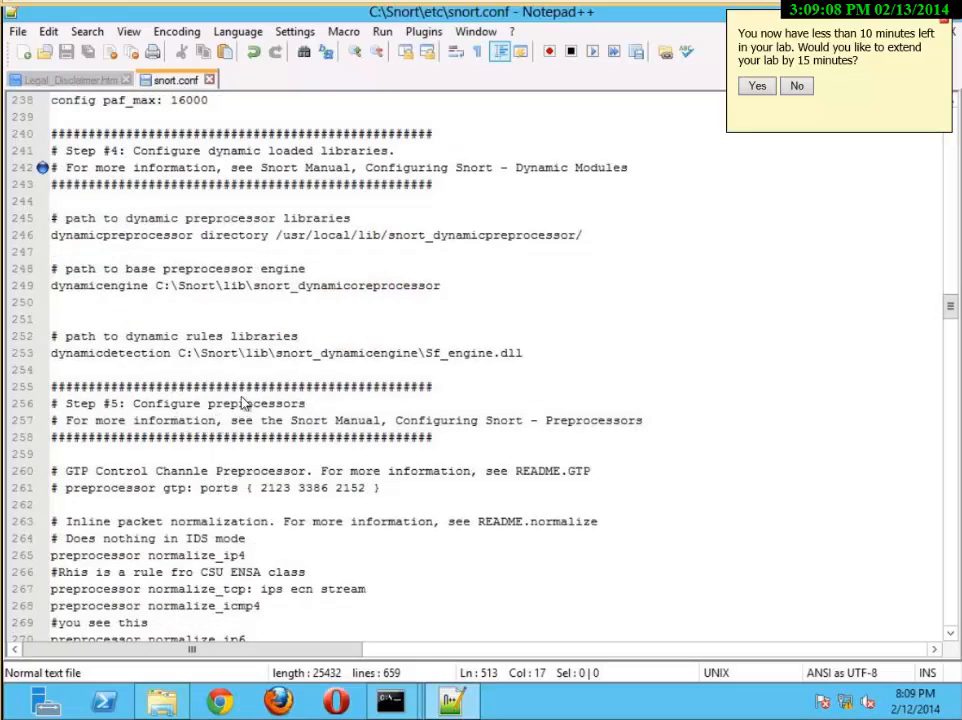
Examine the preprocessor settings of step #5, the output plugins and the note heading the step #7 rule set.
scroll(258, 543, down, 3)
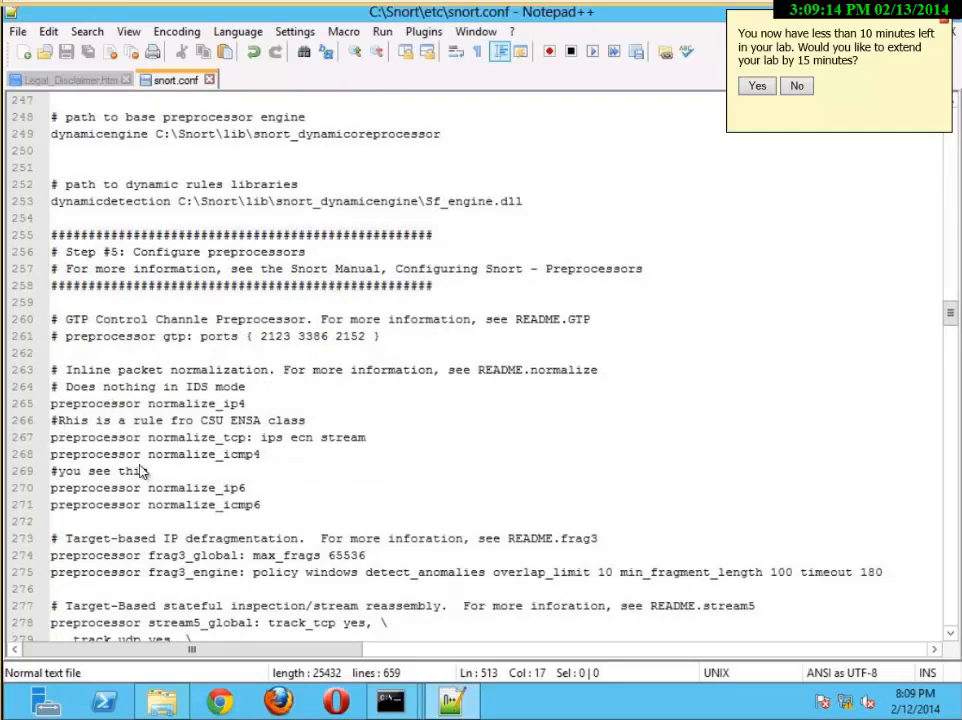
scroll(140, 492, down, 8)
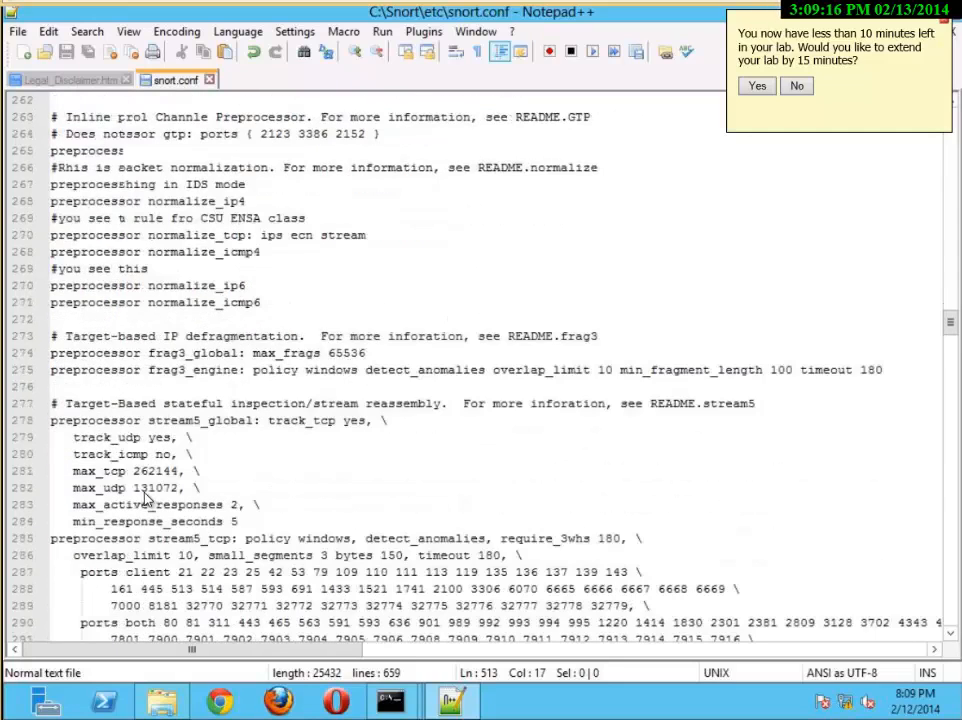
scroll(145, 508, down, 8)
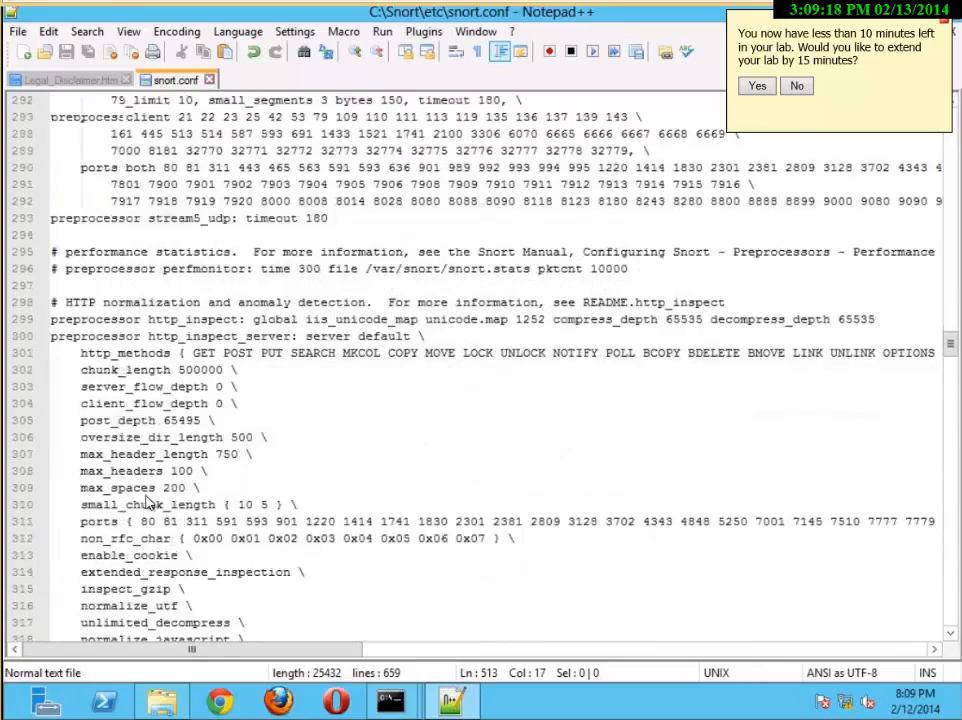
scroll(142, 506, down, 4)
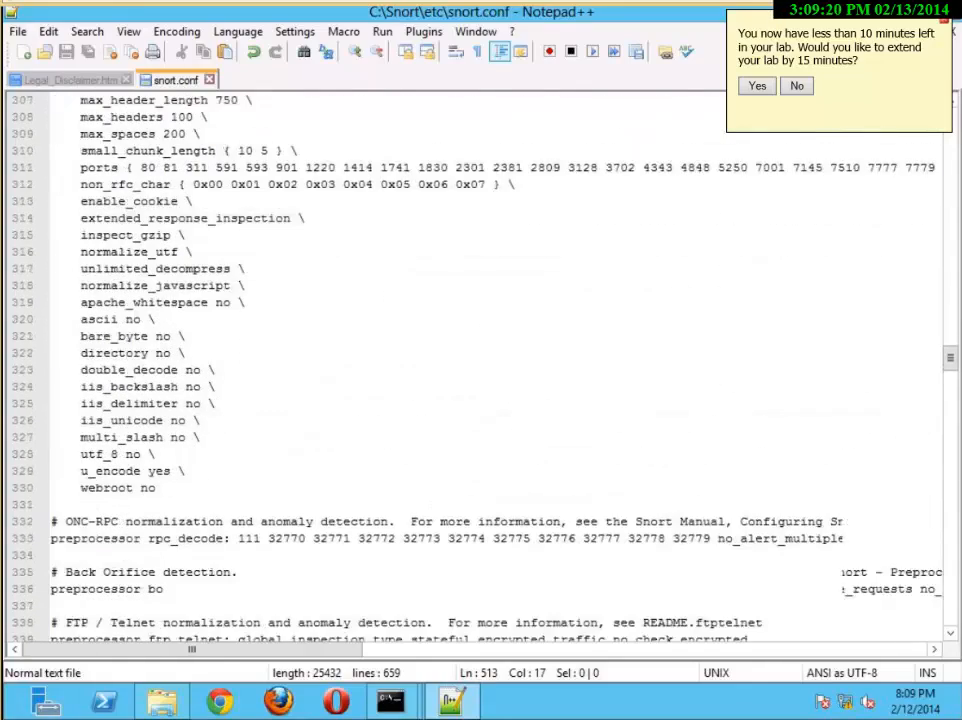
scroll(507, 474, down, 9)
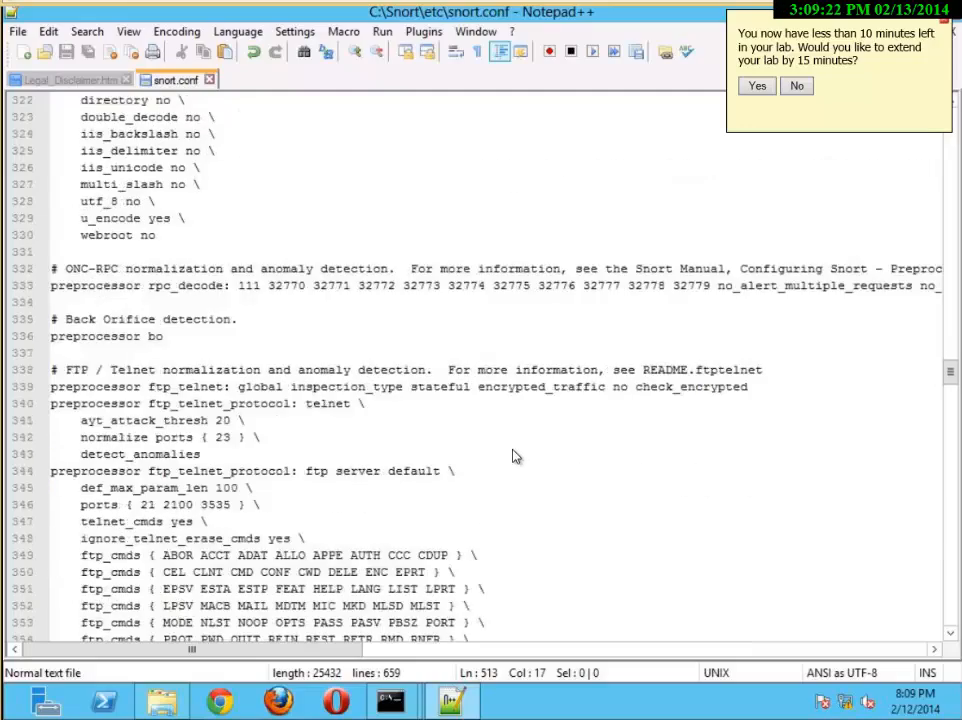
scroll(513, 456, down, 9)
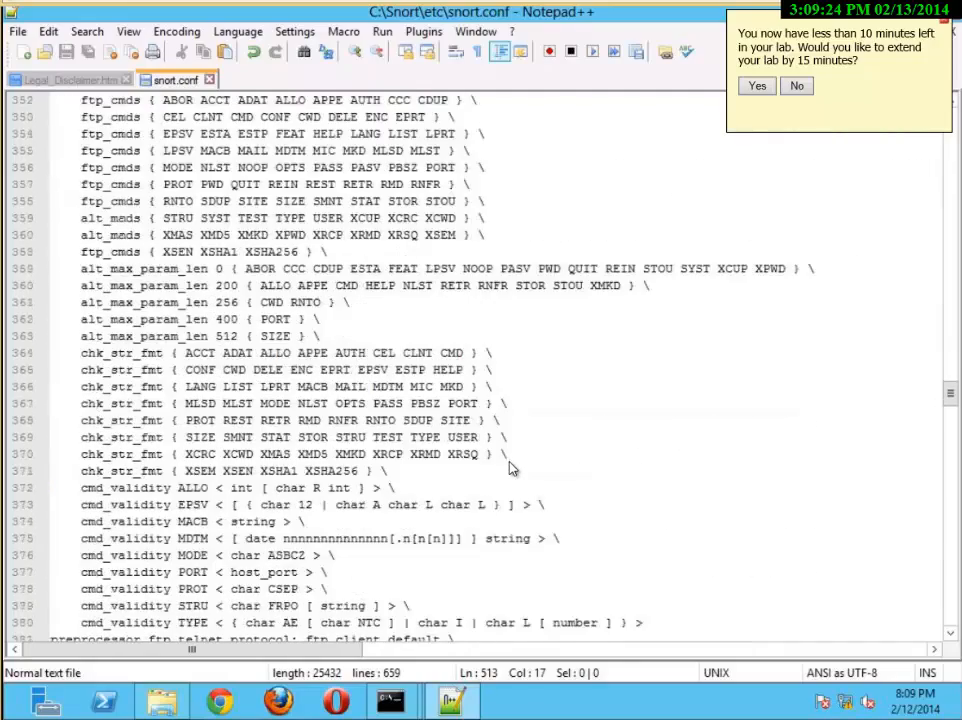
scroll(508, 473, down, 17)
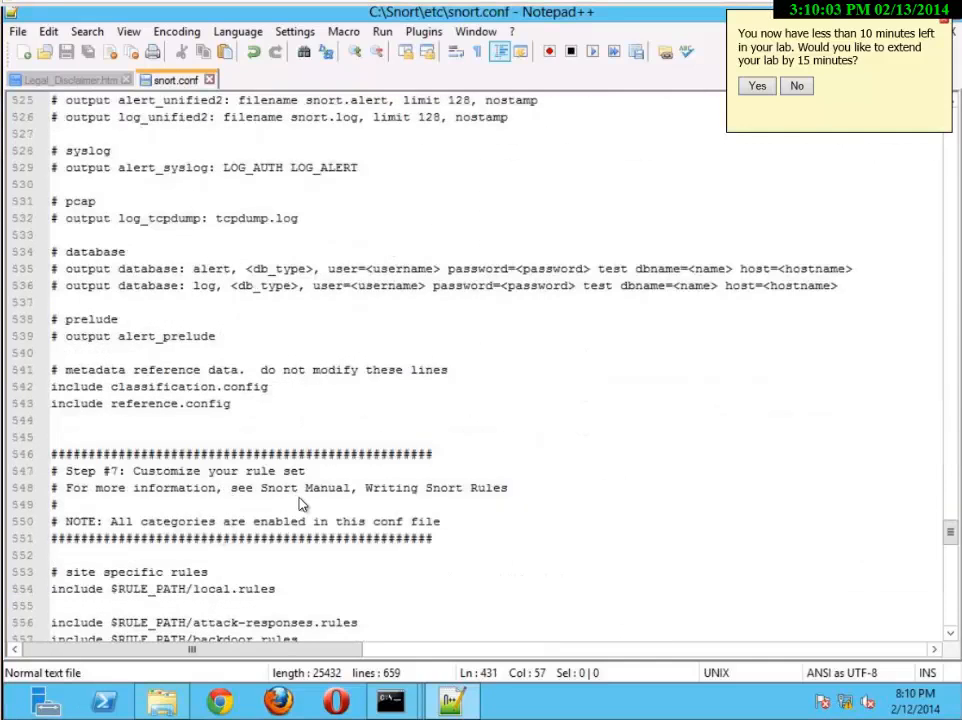
click(346, 522)
scroll(428, 456, down, 3)
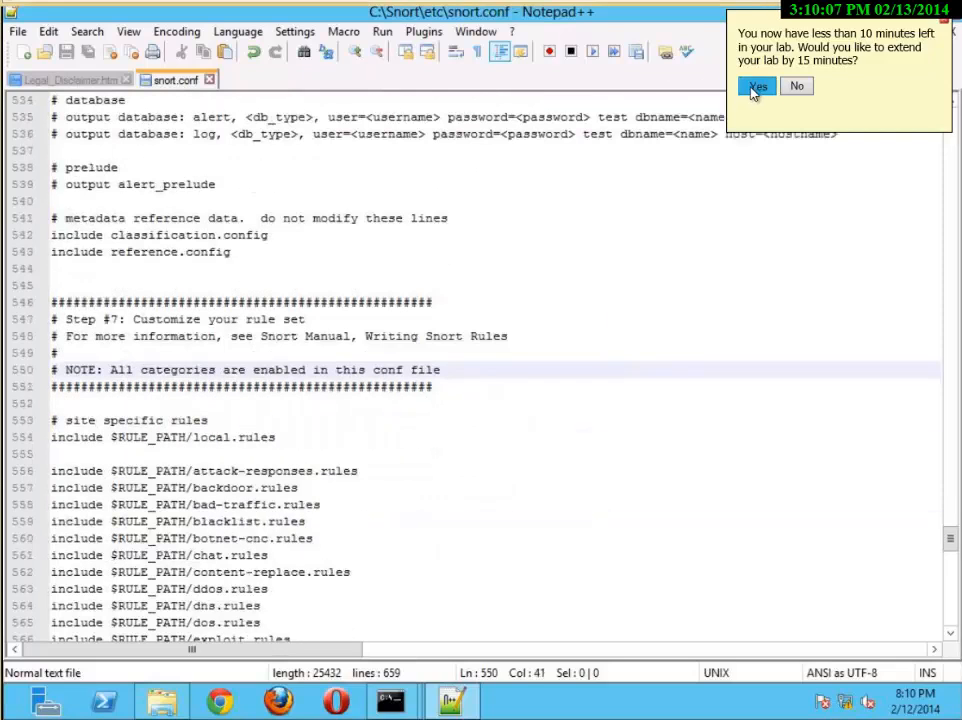
Extend the lab session by 15 minutes and dismiss the notification.
click(757, 86)
scroll(480, 410, down, 2)
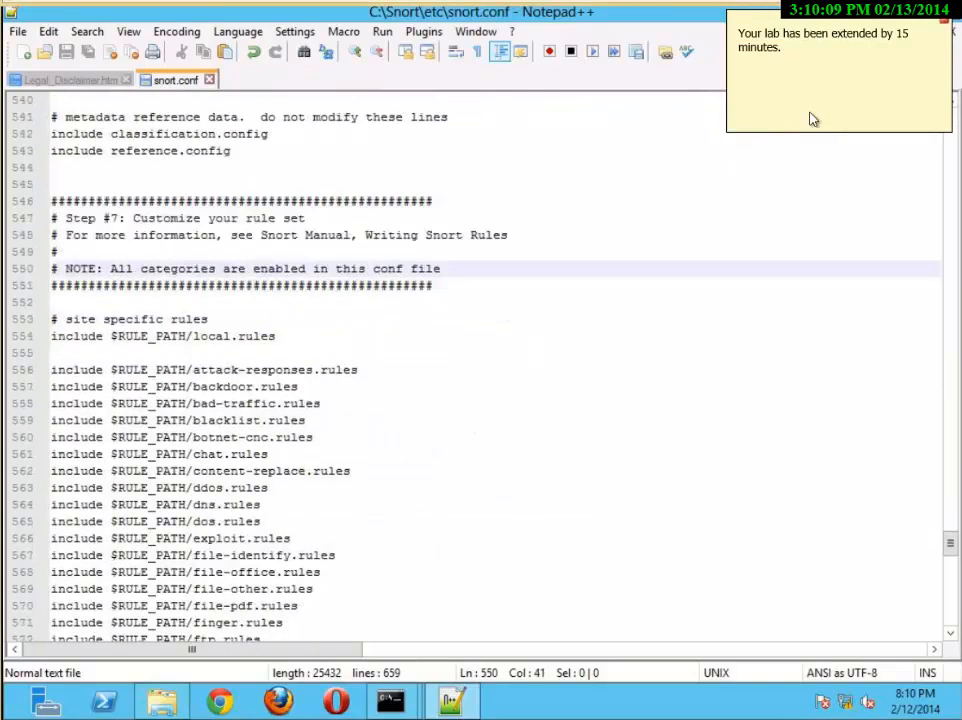
click(943, 26)
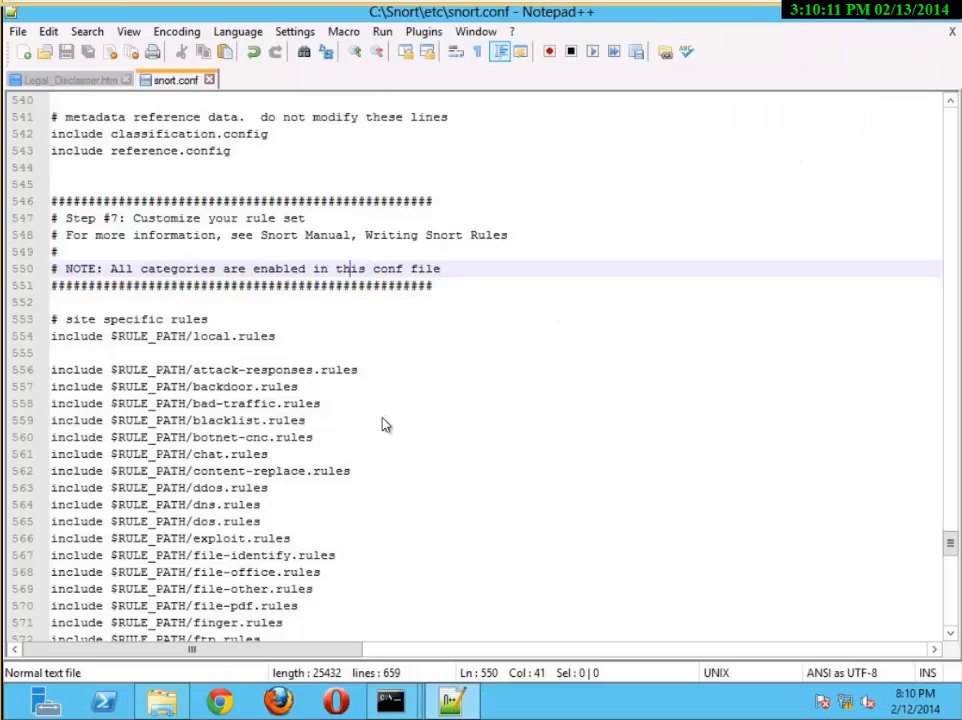
Examine the step #7 rule includes, the step #8 preprocessor and decoder alerts, and the step #9 shared object rules.
scroll(387, 421, down, 6)
scroll(389, 421, down, 15)
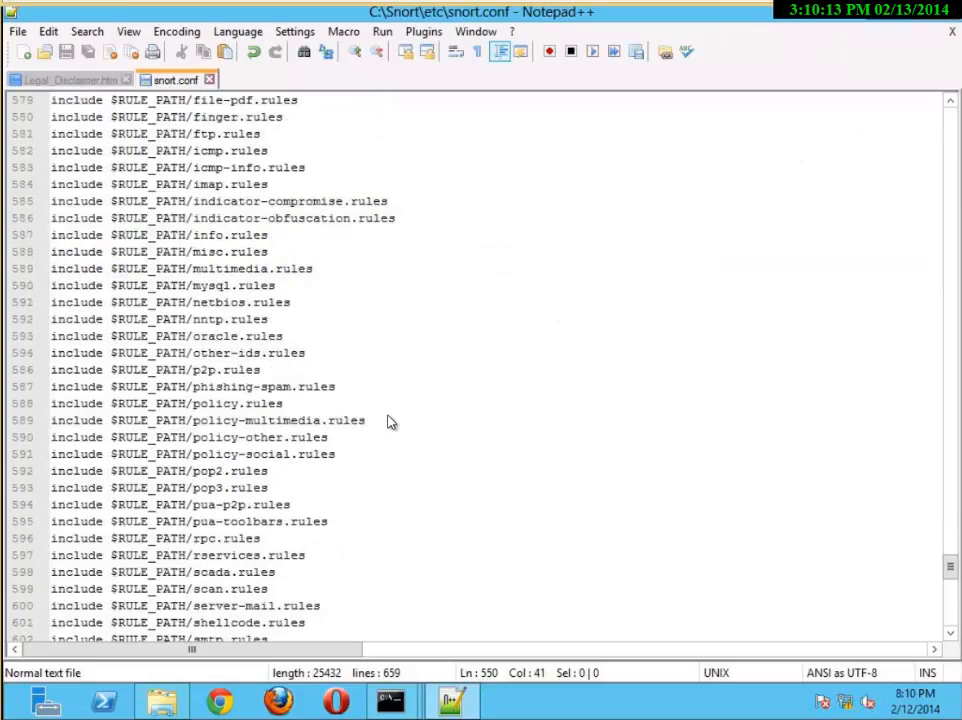
scroll(394, 426, down, 1)
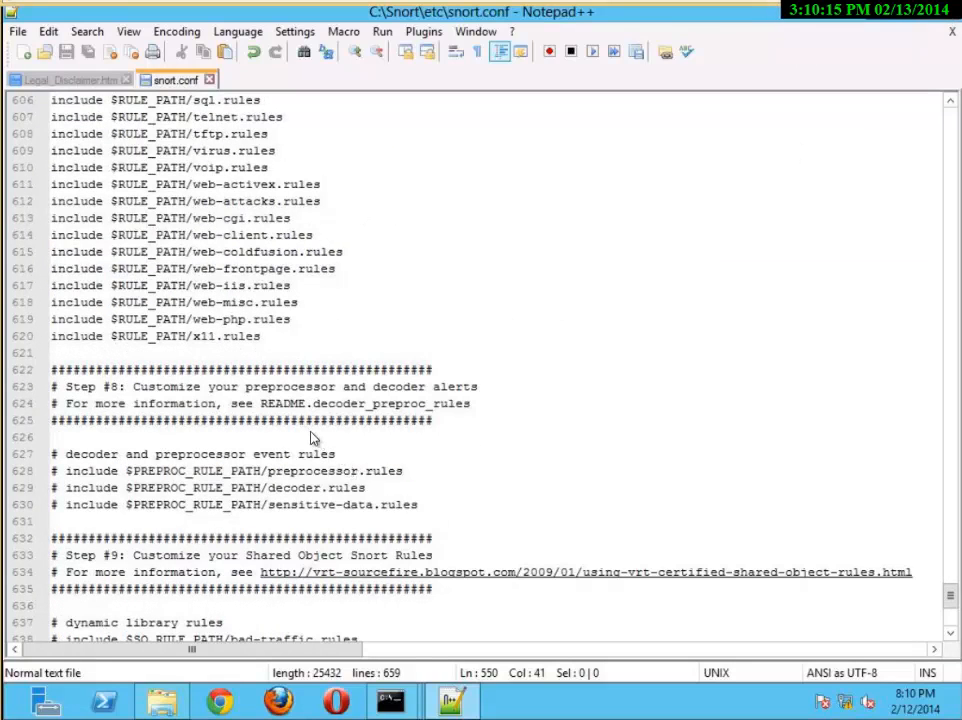
scroll(310, 437, up, 2)
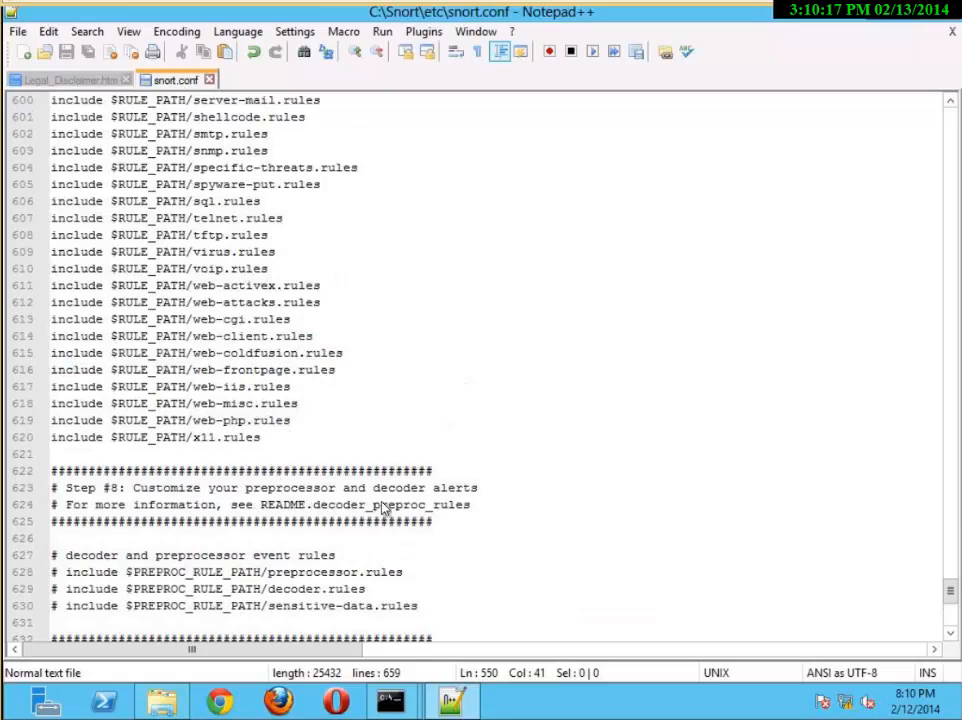
scroll(395, 508, down, 9)
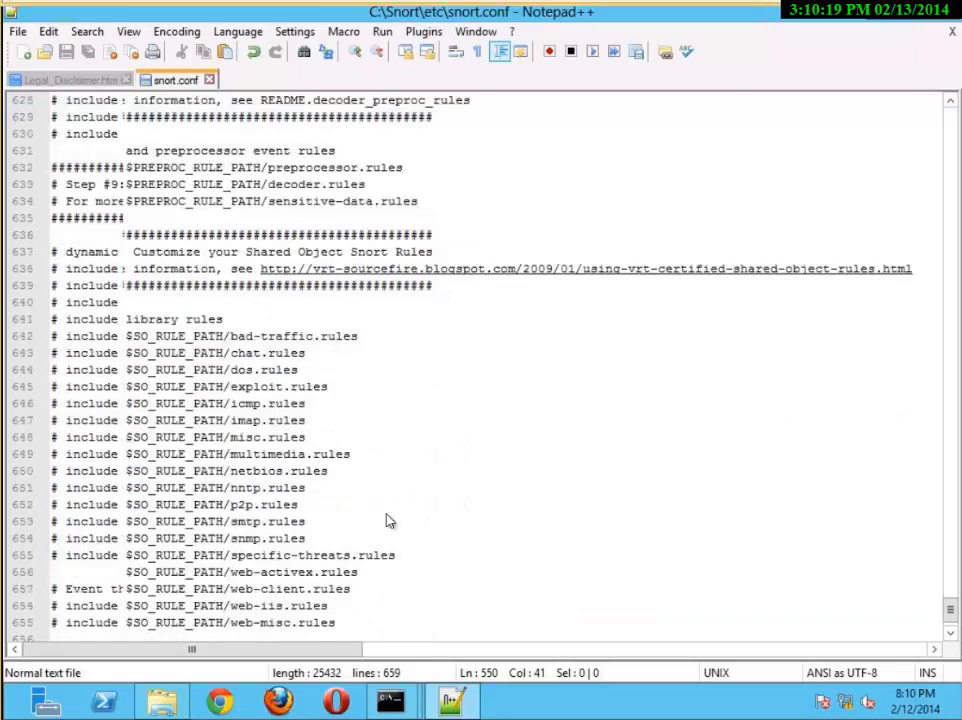